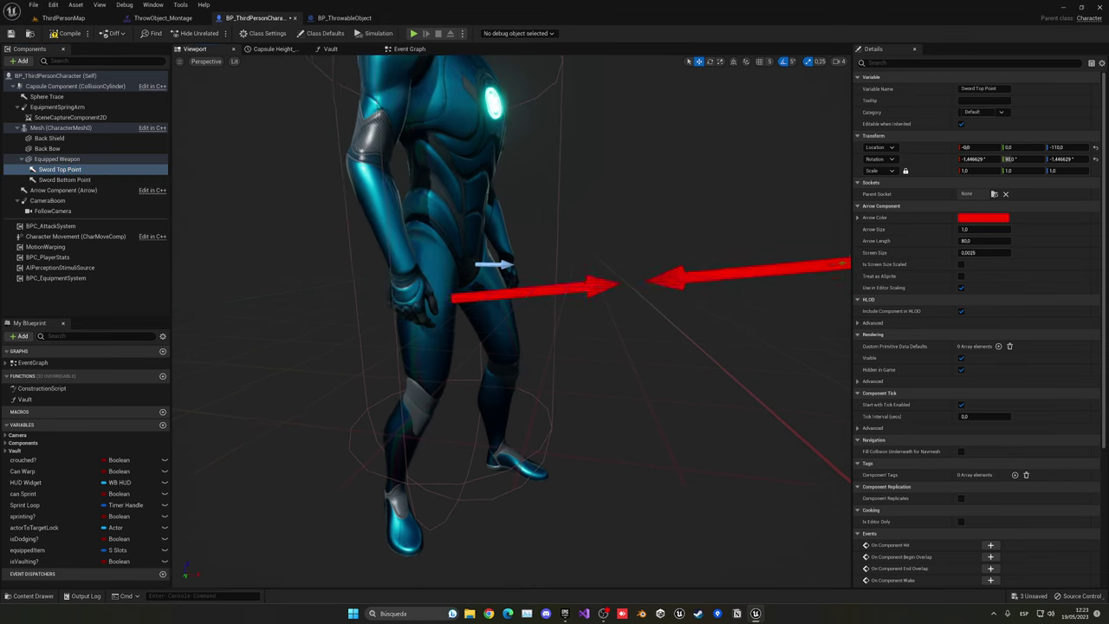
- Place a Sword Bottom Point reference in the event graph and add a Get World Transform node from it
double_click(94, 179)
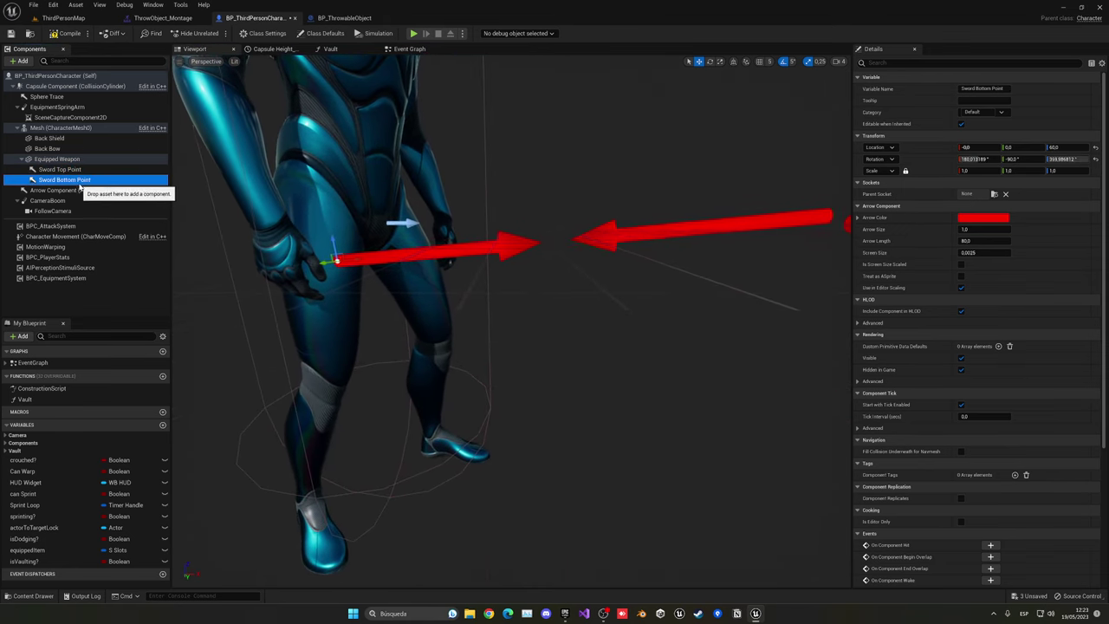
scroll(433, 290, "down", 5)
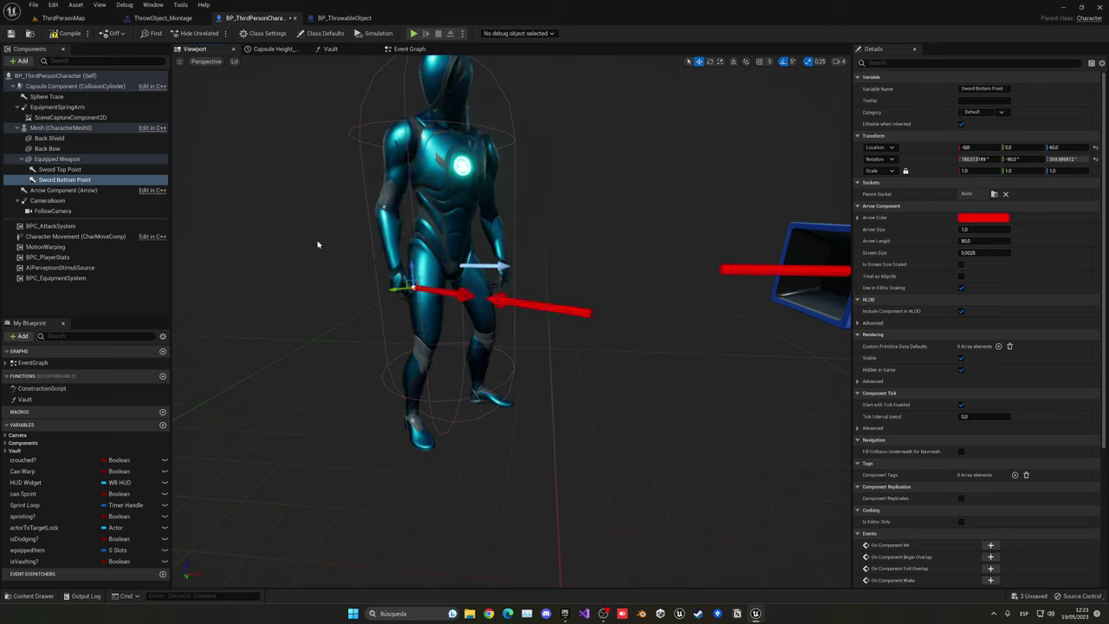
left_click(408, 49)
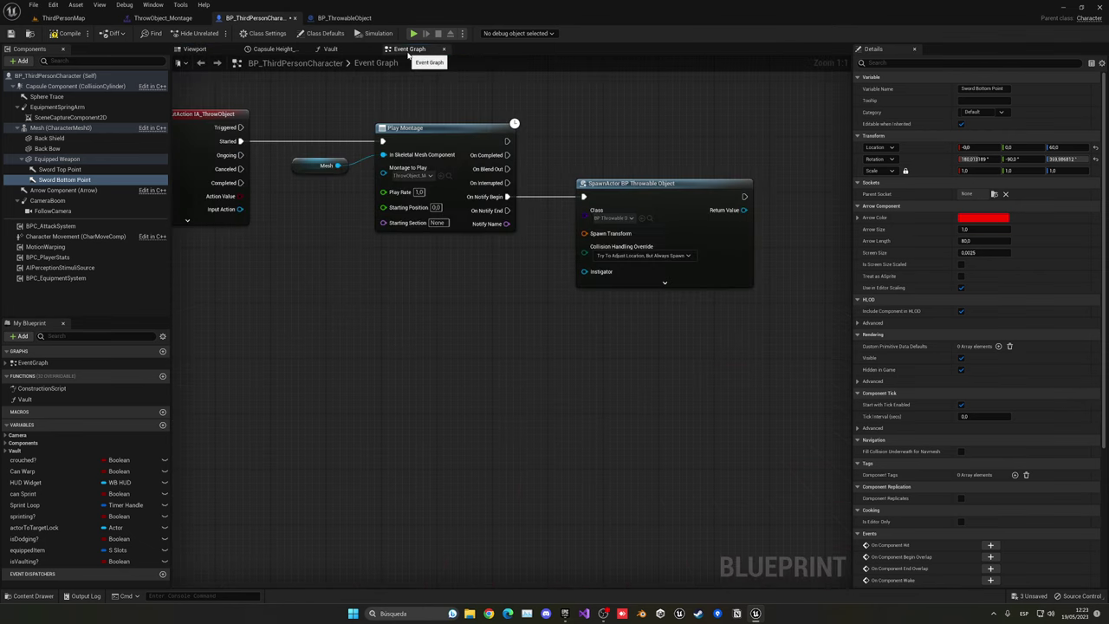
left_click_drag(90, 181, 184, 205)
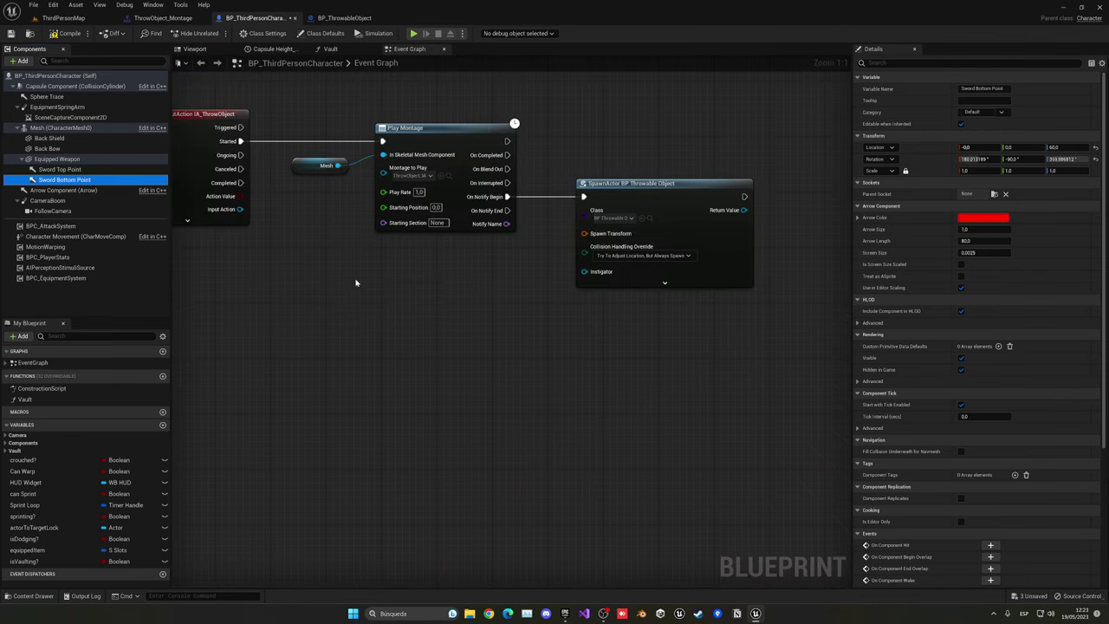
left_click_drag(355, 282, 450, 287)
type("get wor")
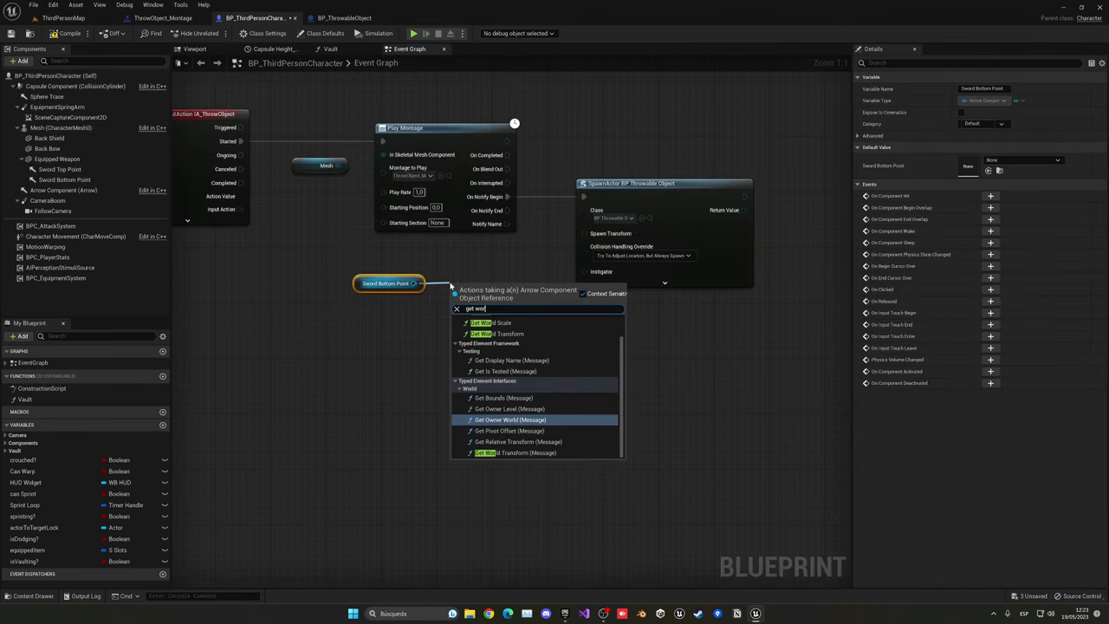
type("ld tra")
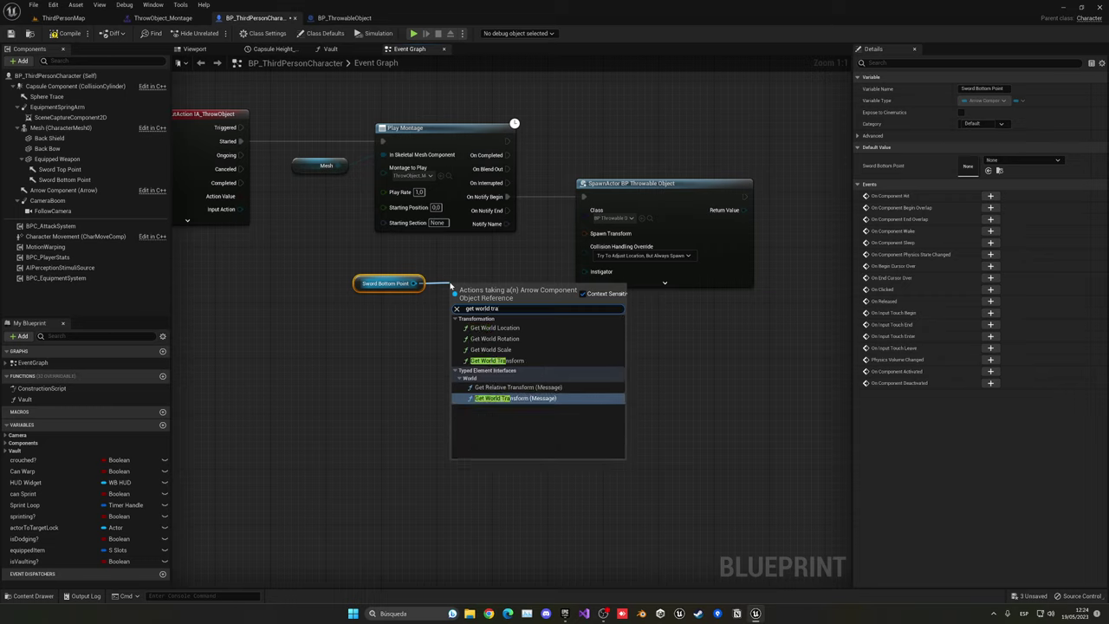
left_click(521, 360)
left_click_drag(486, 299, 404, 306)
- Split the Get World Transform return value and the SpawnActor node's Spawn Transform into separate pins, moving the SpawnActor node to make room
right_click(444, 322)
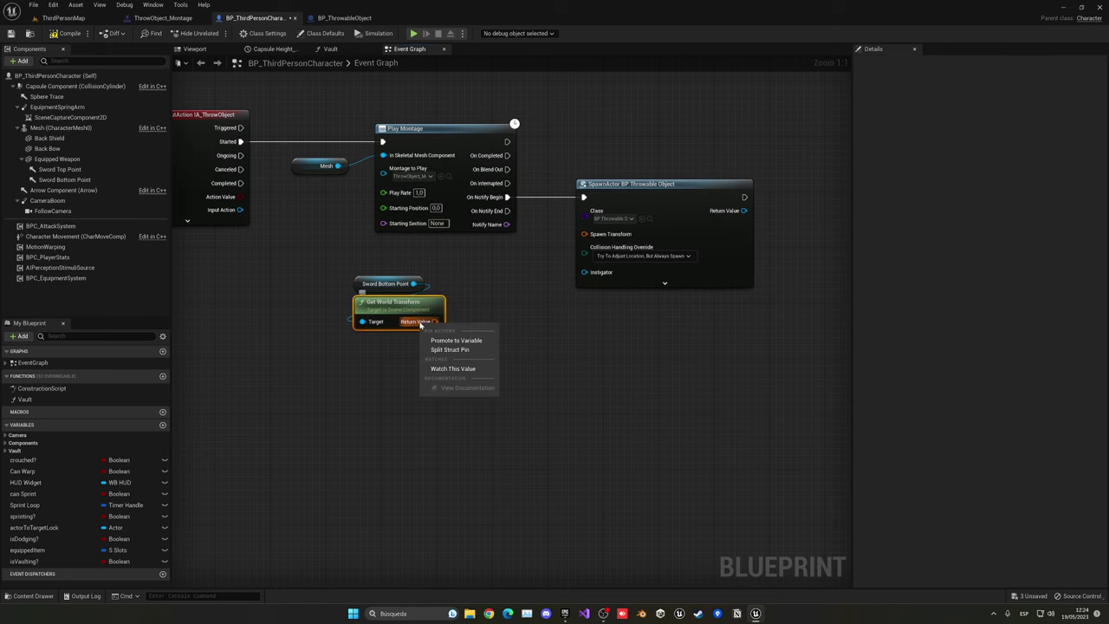
left_click(459, 349)
right_click(586, 234)
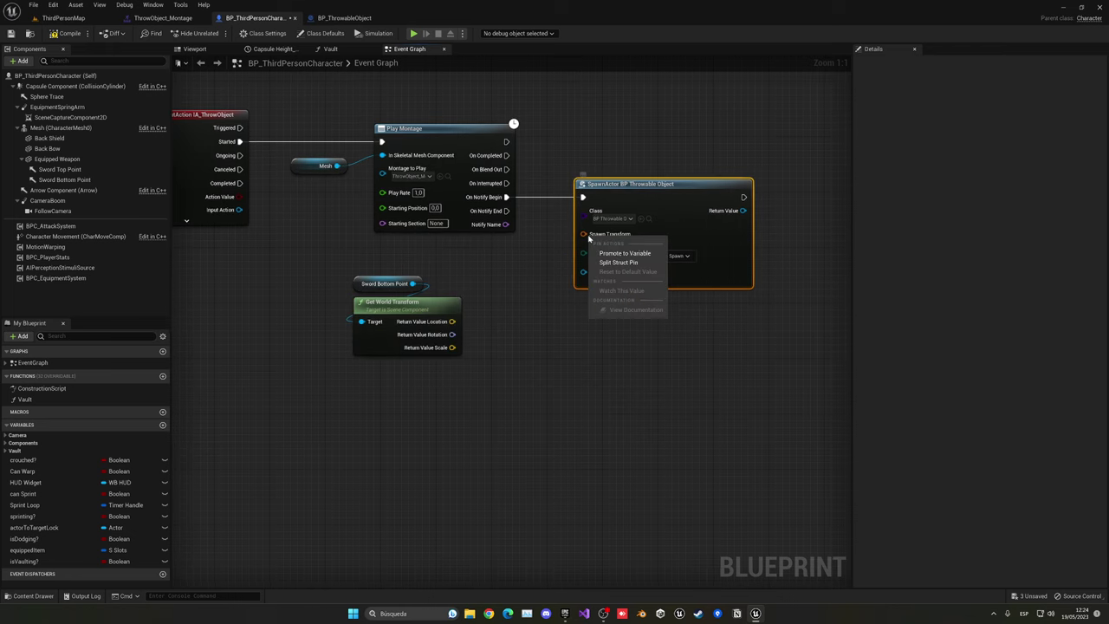
left_click(611, 263)
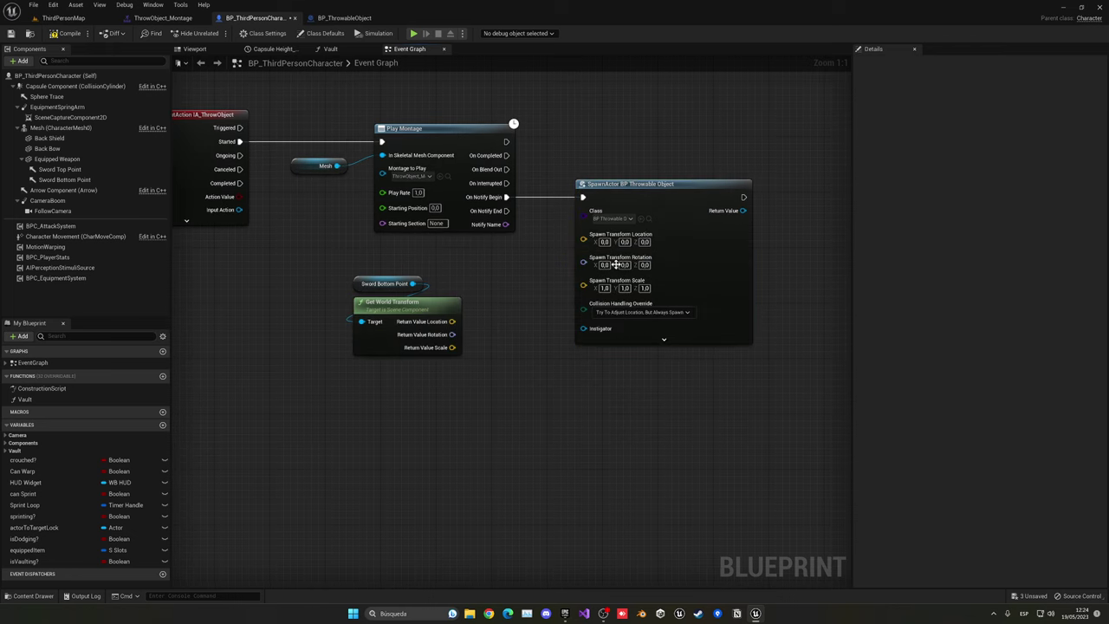
left_click_drag(631, 188, 673, 188)
left_click(563, 254)
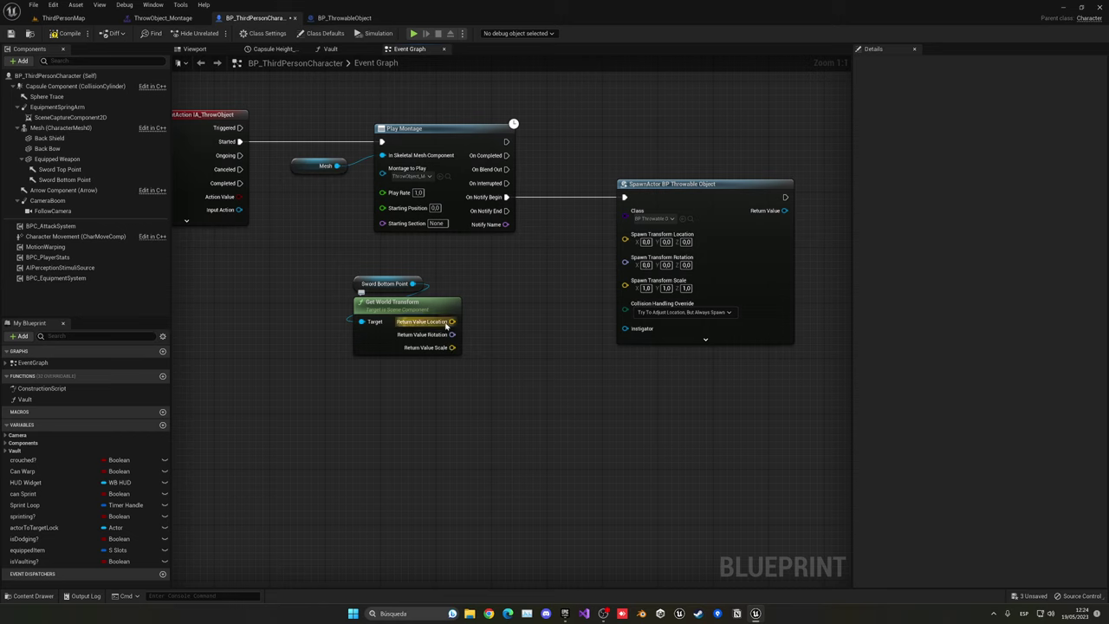
- Connect the Get World Transform location and rotation to the matching Spawn Transform pins and save the character blueprint
left_click_drag(448, 326, 624, 234)
left_click_drag(452, 335, 625, 248)
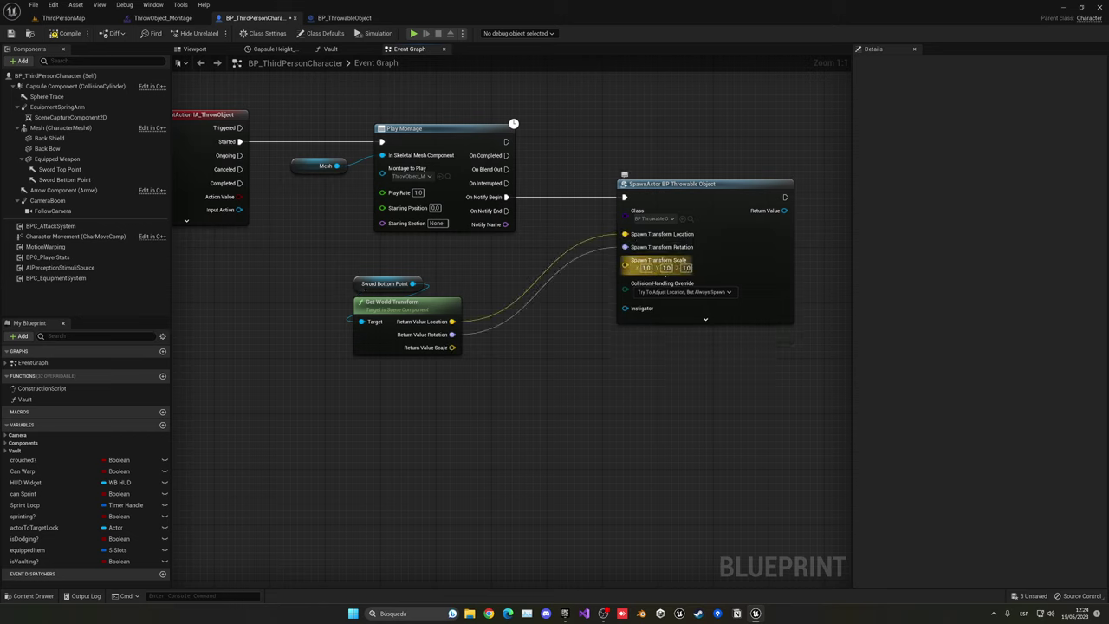
left_click(345, 18)
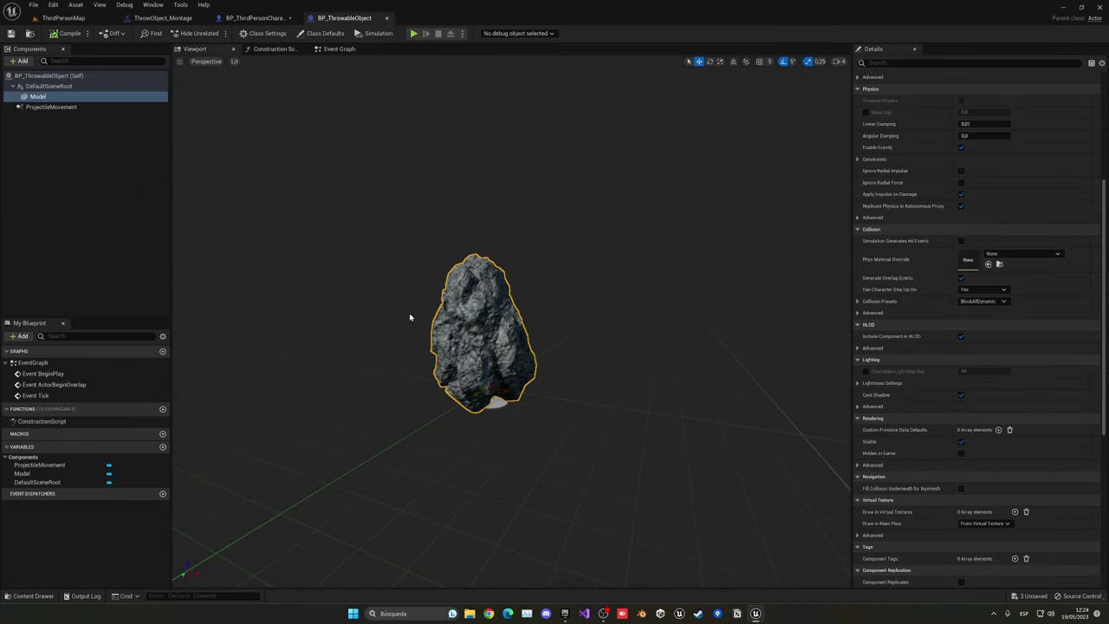
left_click(253, 18)
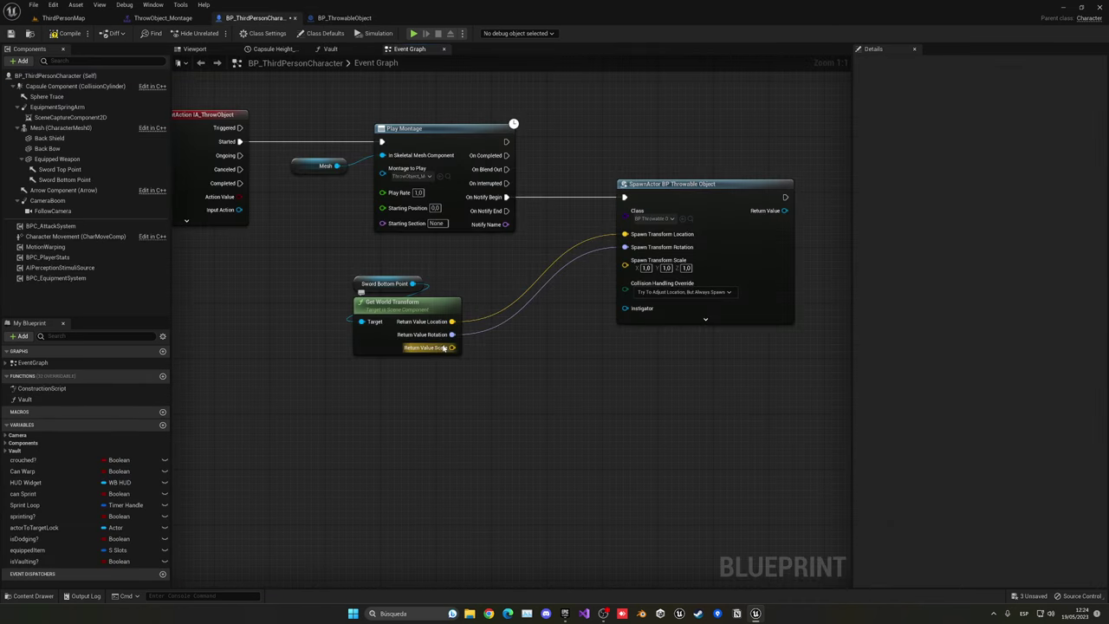
left_click(70, 179)
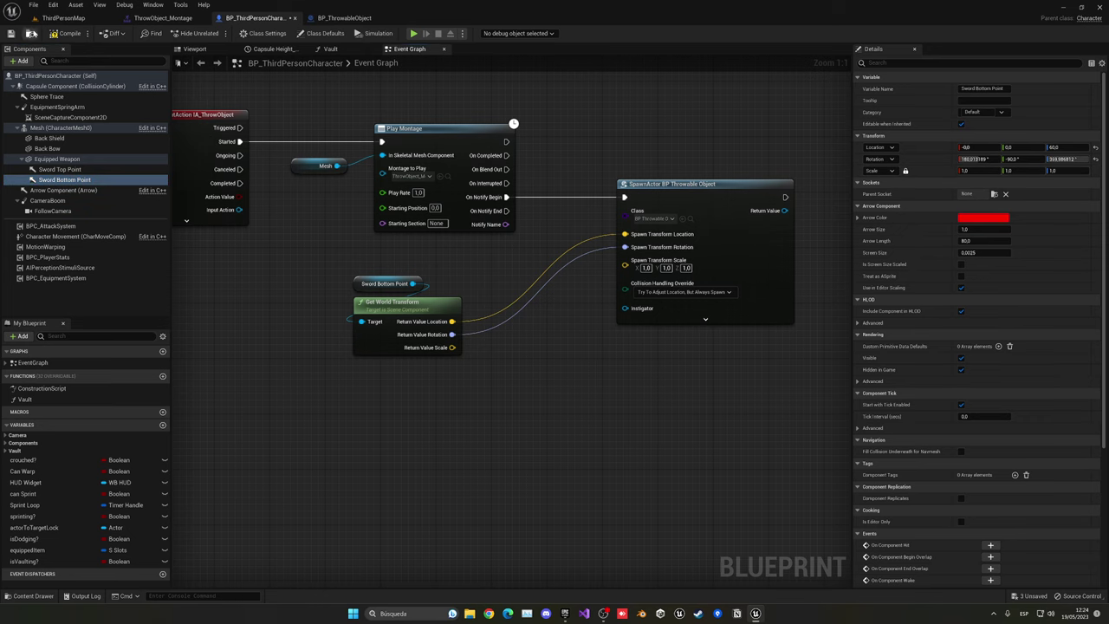
left_click(11, 35)
- Play-test ThirdPersonMap, throw the object several times to check its direction, and stop the session
left_click(87, 19)
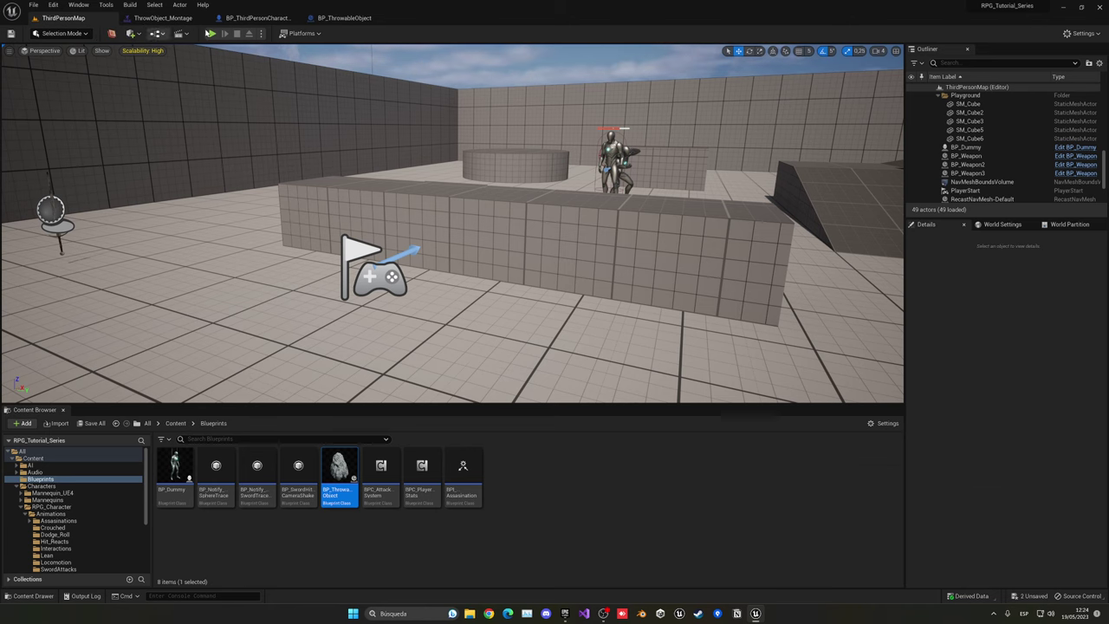
left_click(212, 34)
left_click(437, 211)
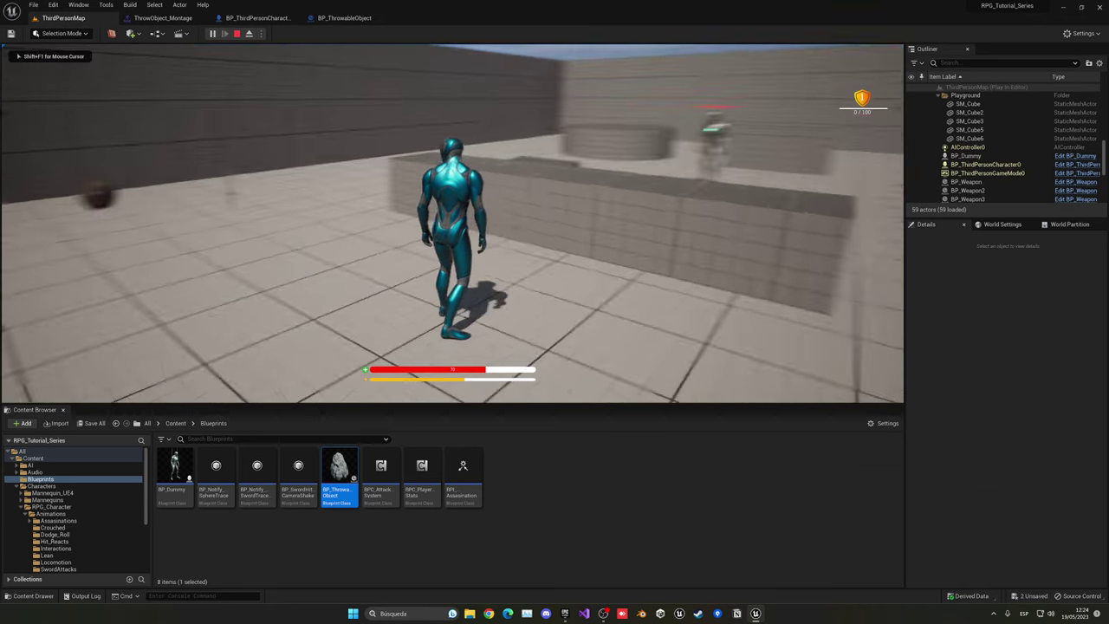
key("t")
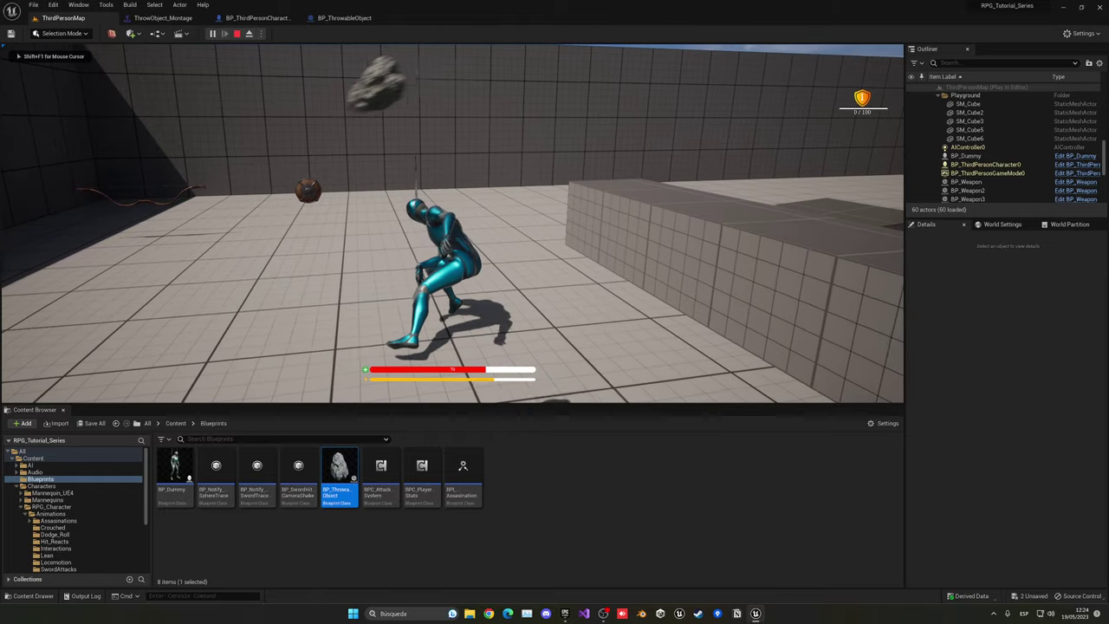
key("t")
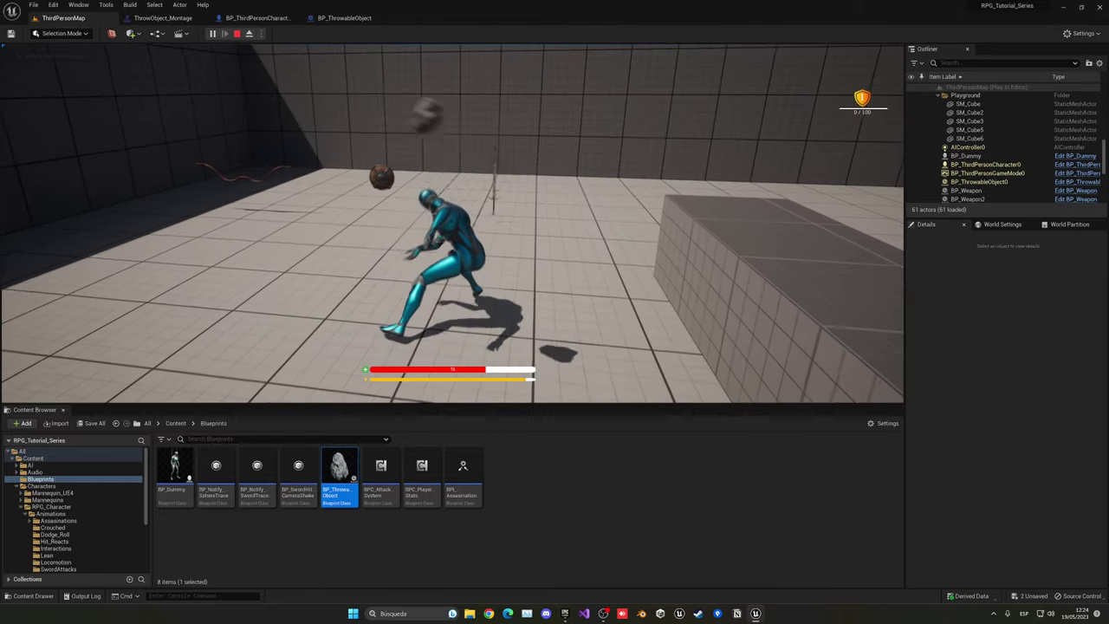
key("t")
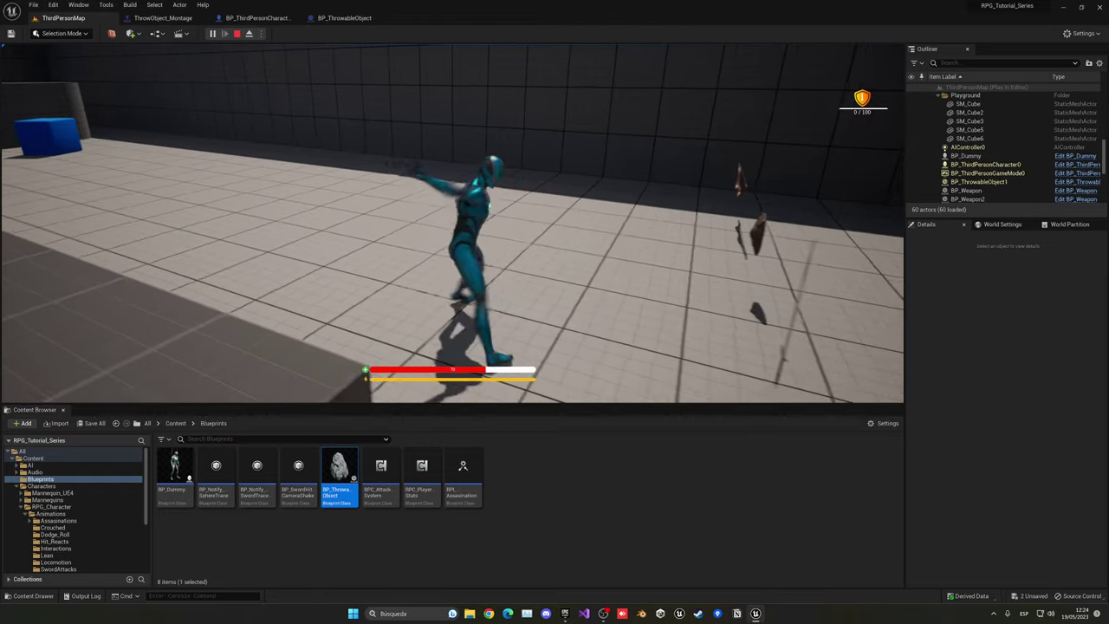
key("shift+F1")
key("Escape")
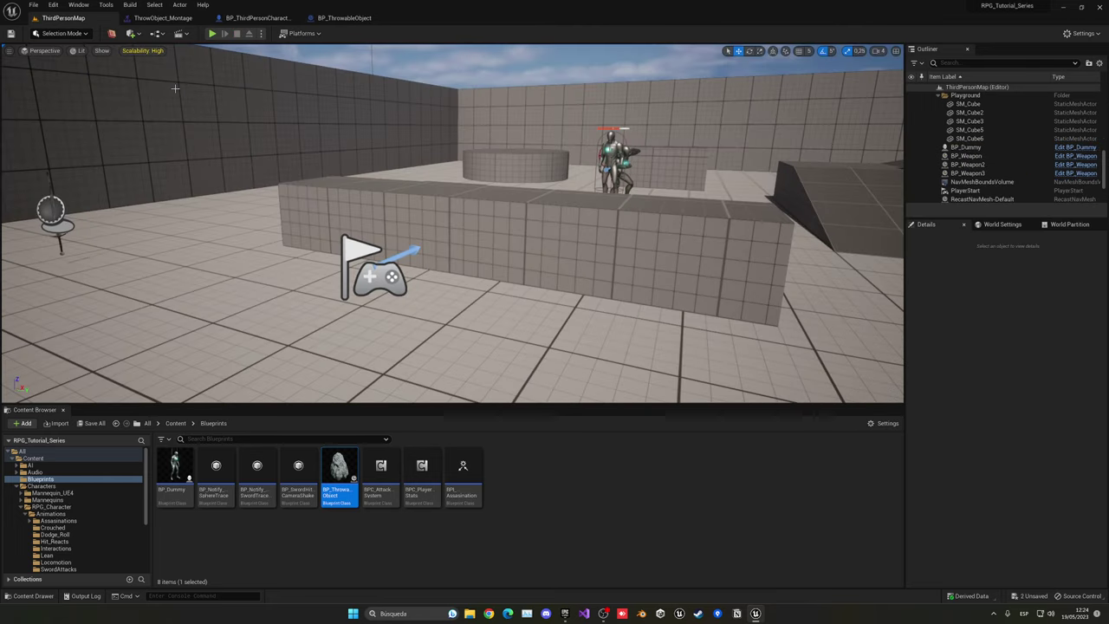
- Examine the Sword Bottom Point arrow's orientation on the character model and return to the event graph
left_click(163, 18)
left_click(258, 17)
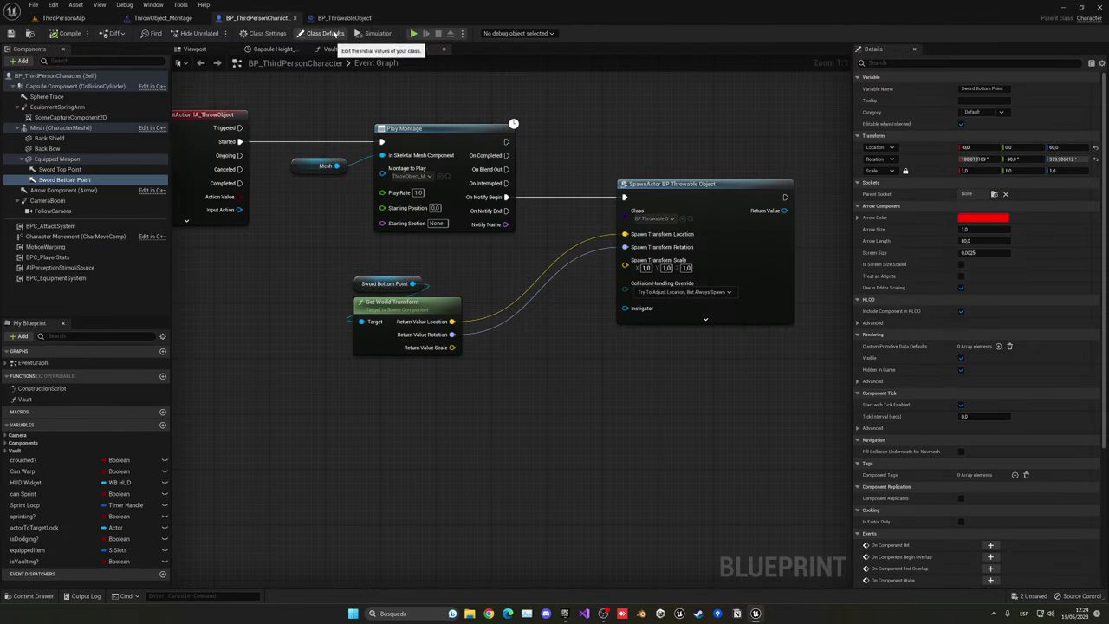
left_click(195, 49)
right_click_drag(372, 181, 312, 212)
mouse_move(555, 260)
right_mouse_down()
mouse_move(437, 280)
mouse_move(550, 280)
right_mouse_up()
key("w")
right_click_drag(468, 272, 466, 273)
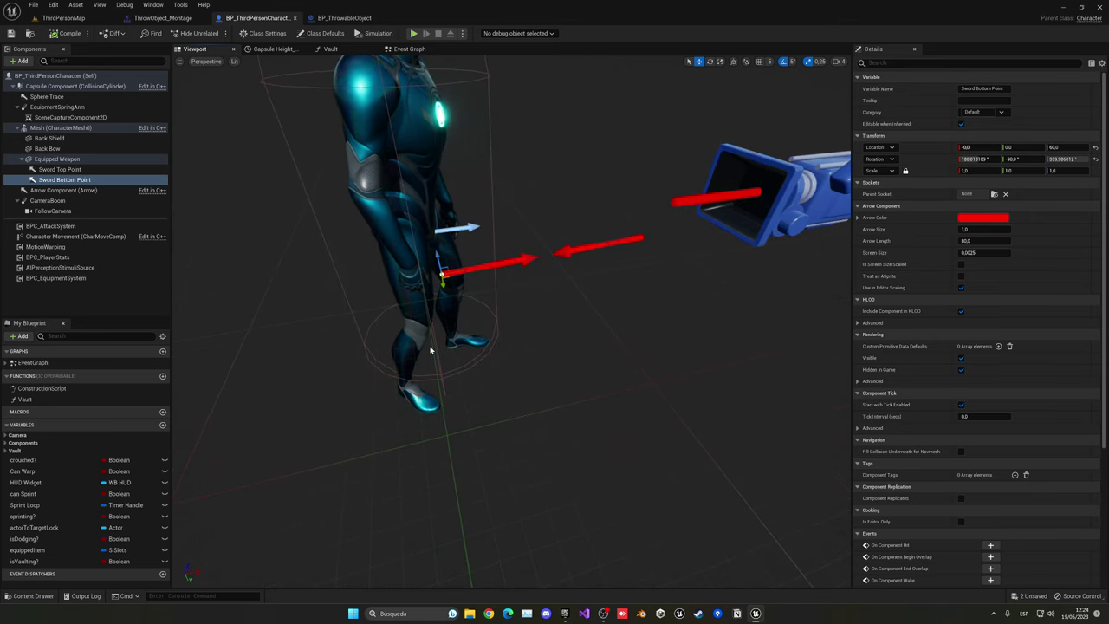
left_click(409, 48)
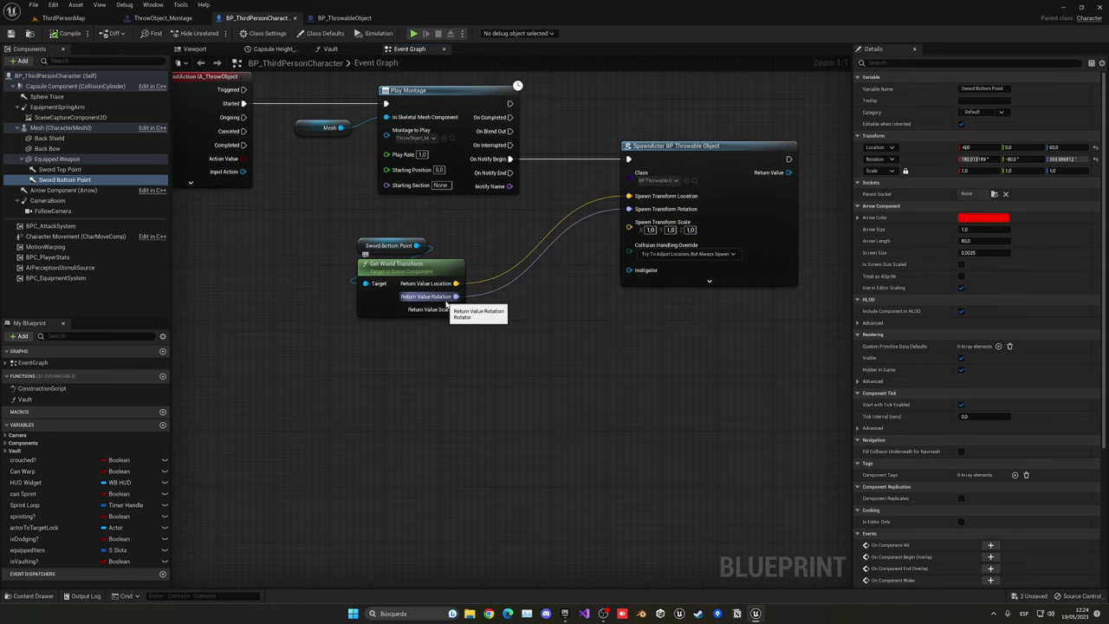
- Try to add a Subtract node from the Get World Transform's Return Value Rotation
left_click_drag(448, 302, 512, 299)
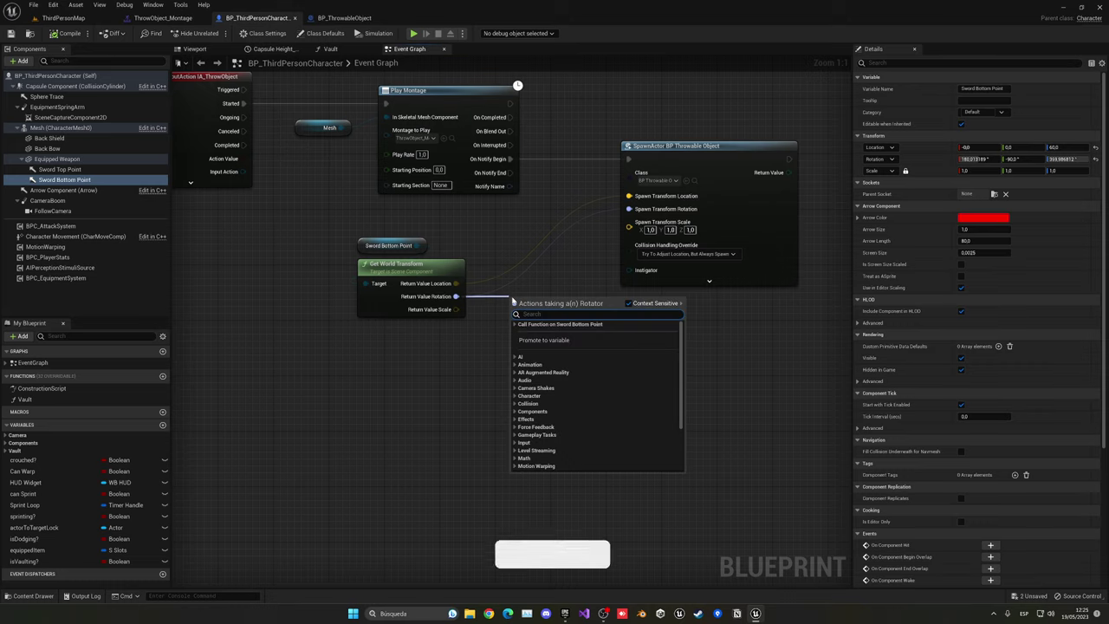
type("-")
key("Return")
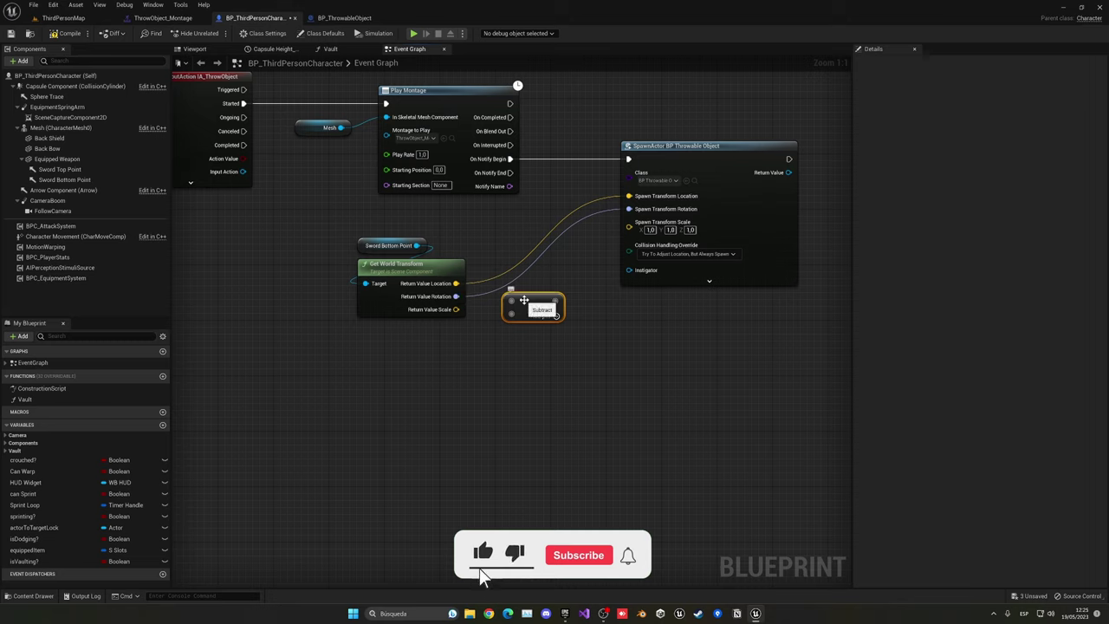
left_click_drag(457, 296, 498, 300)
type("su")
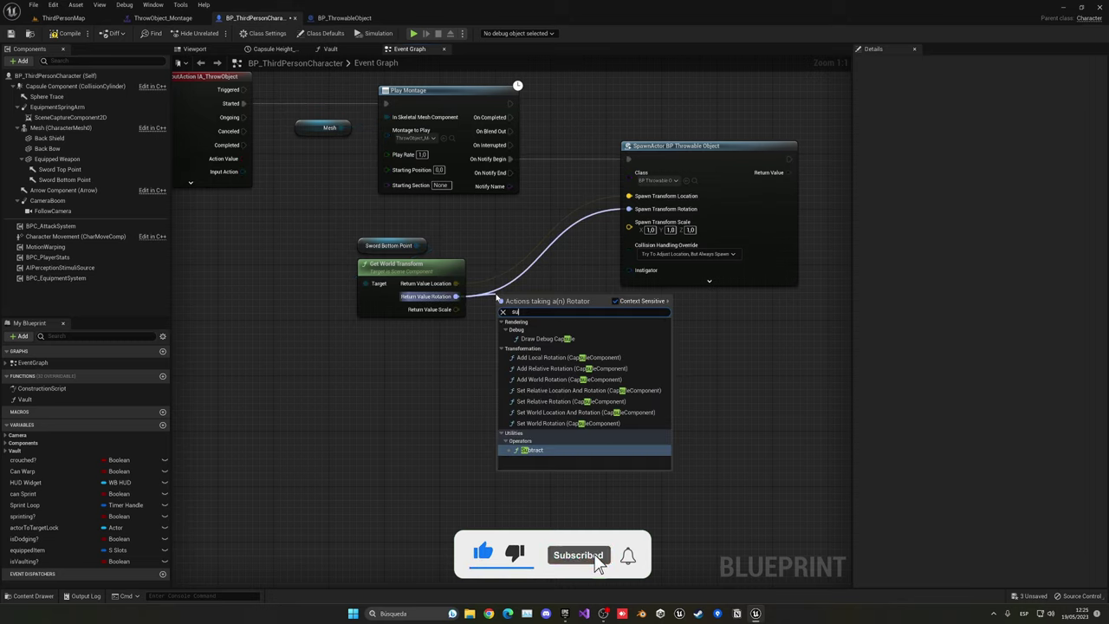
type("btra")
key("Return")
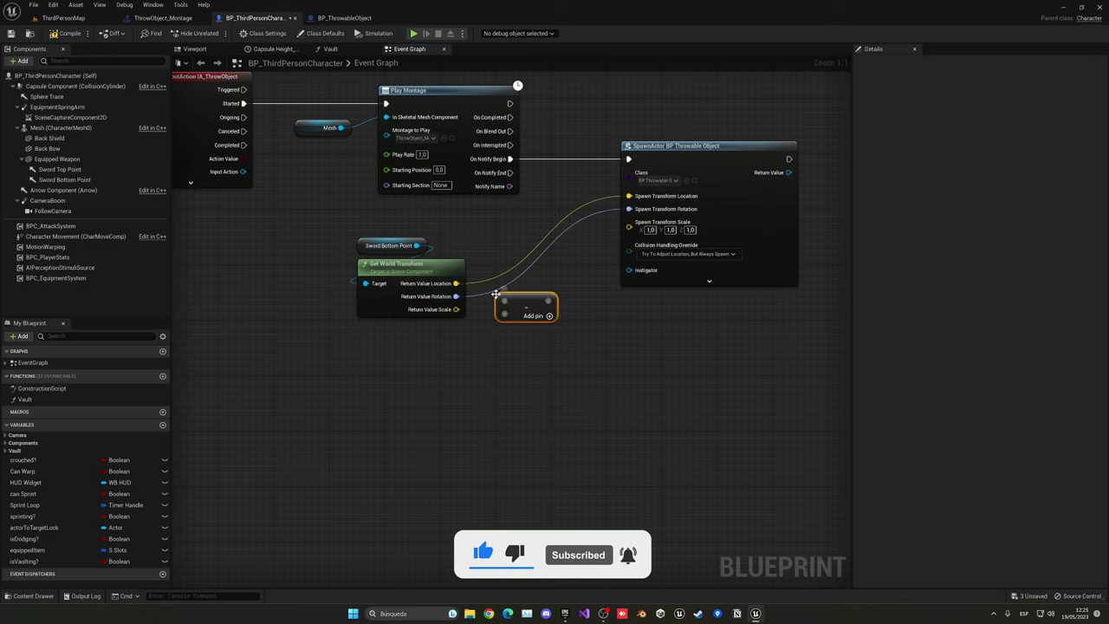
key("Delete")
- Disconnect the rotation link and split the rotation pins of Get World Transform and SpawnActor into roll, pitch and yaw
left_click(455, 296, "alt")
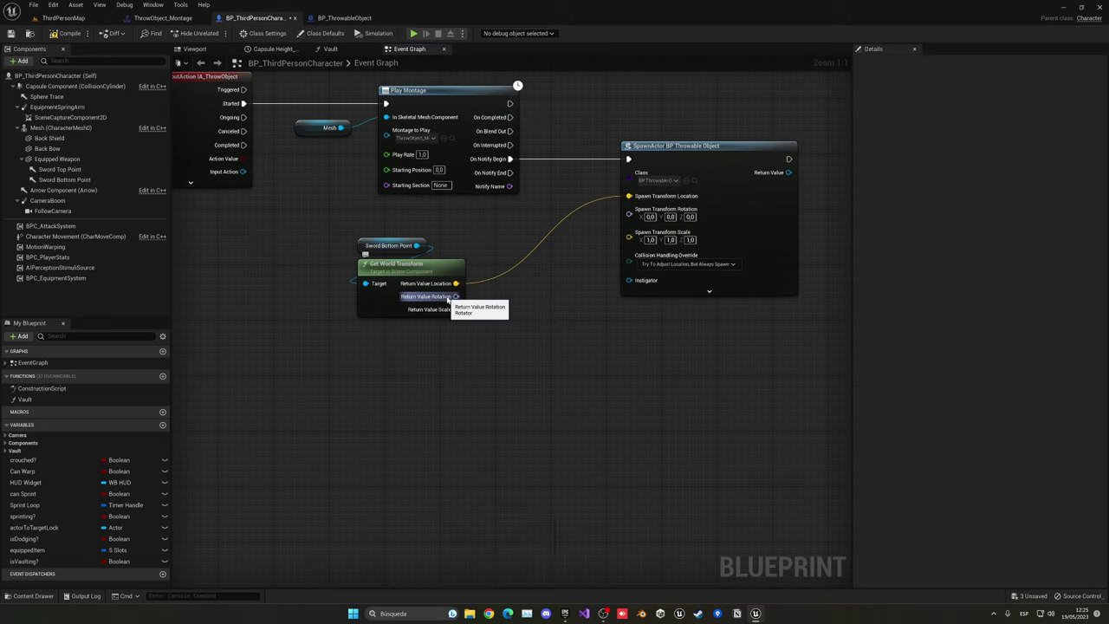
right_click(453, 297)
left_click(482, 323)
right_click(634, 217)
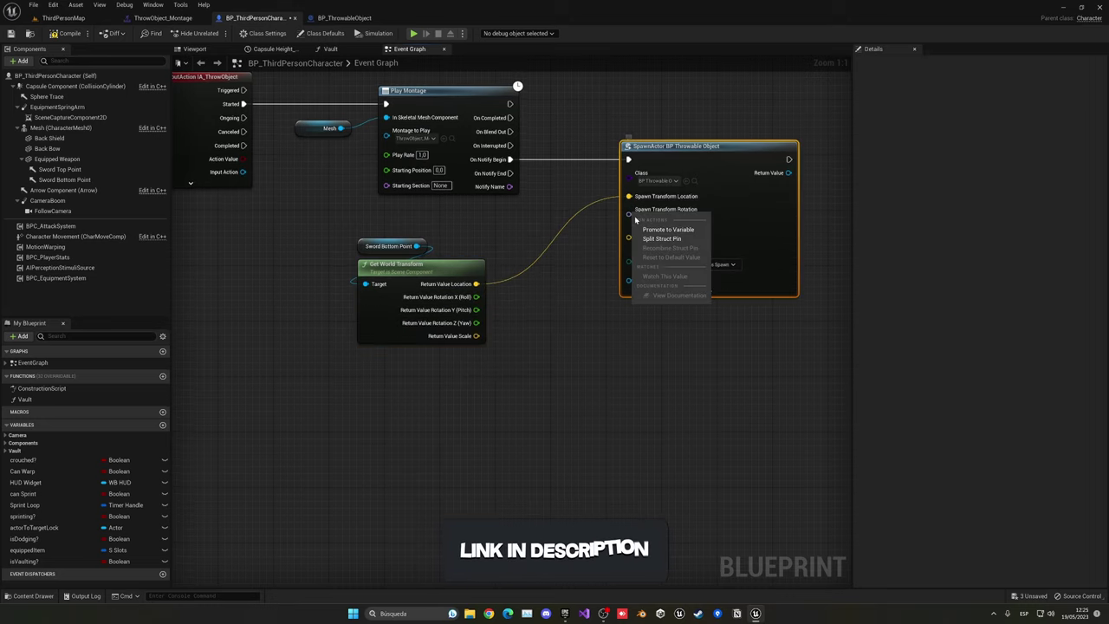
left_click(661, 239)
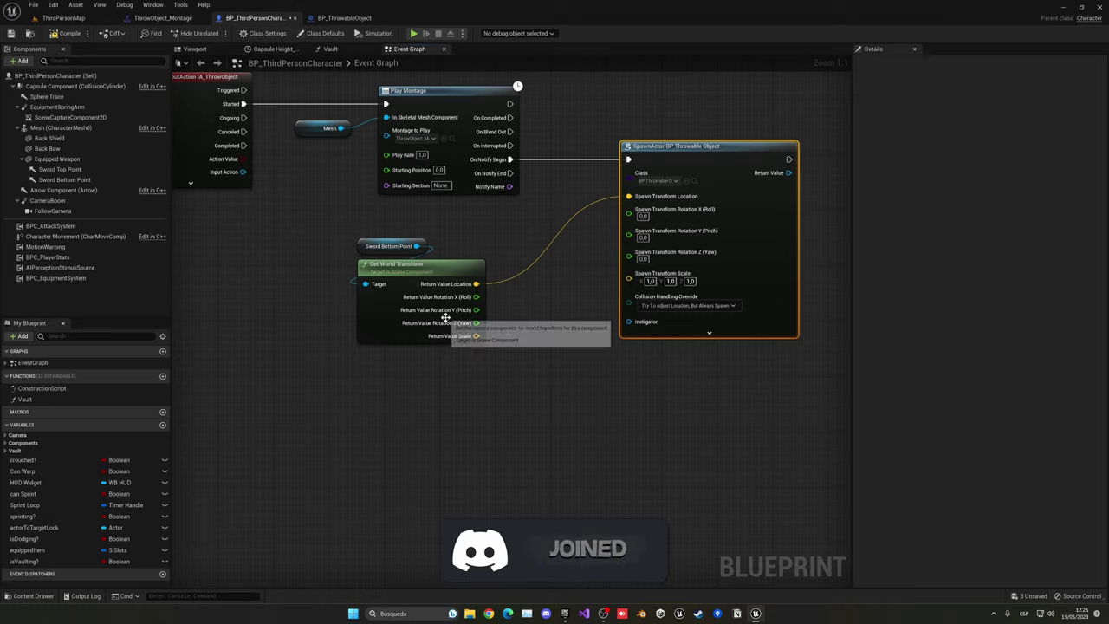
- Connect roll and pitch directly to the spawn rotation, and route yaw through a Subtract node with 180 as the subtracted value
left_click_drag(476, 309, 631, 237)
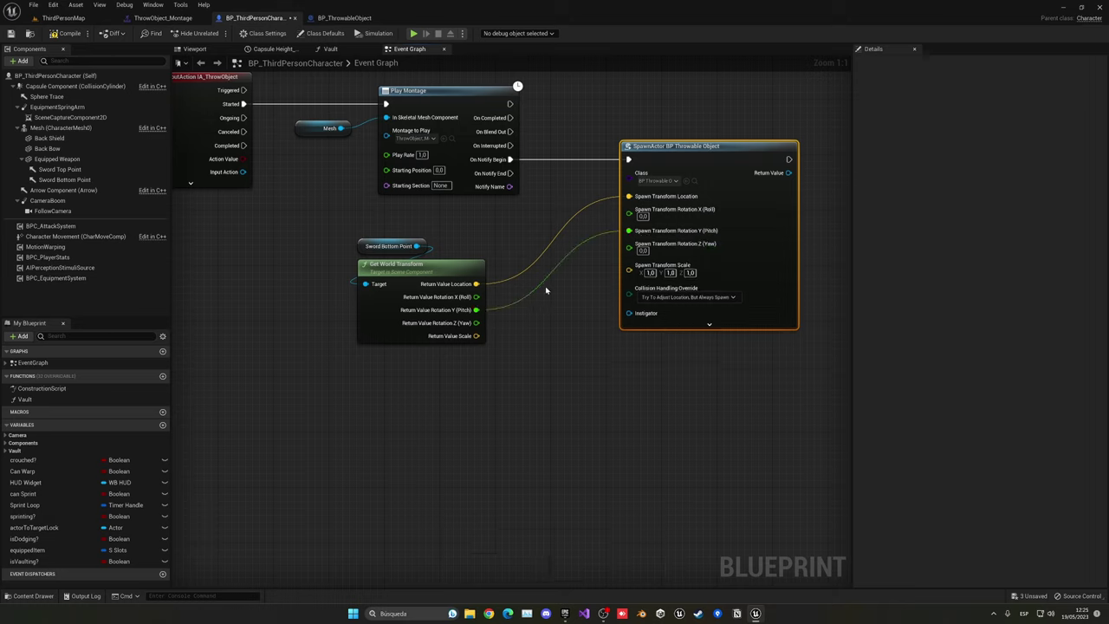
left_click_drag(475, 296, 630, 217)
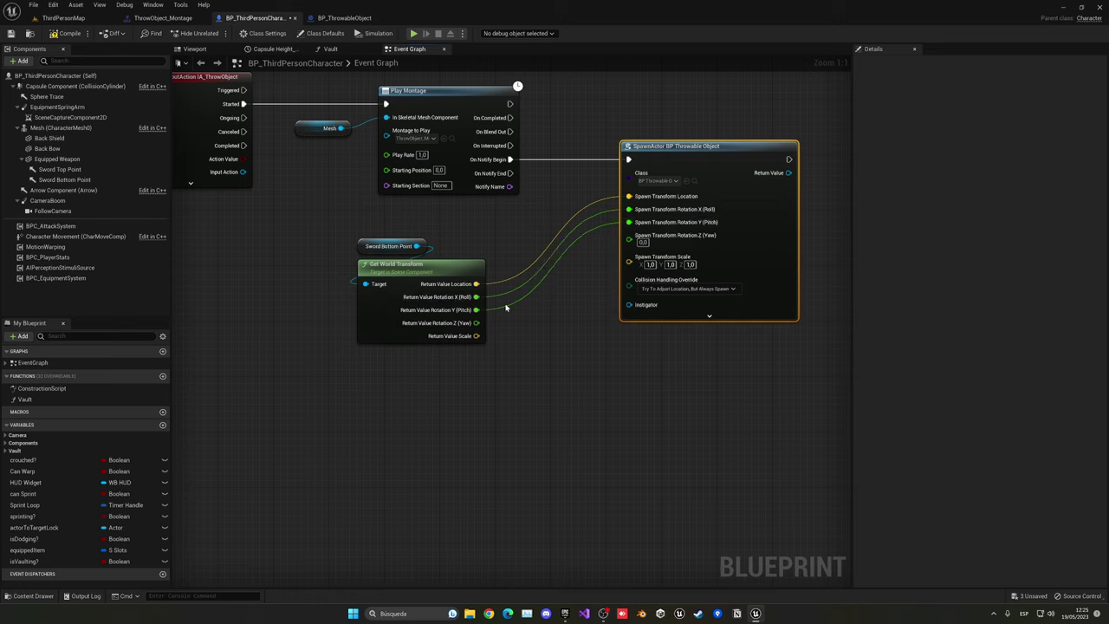
left_click_drag(475, 324, 630, 235)
type("-")
key("Return")
left_click(545, 336)
type("9")
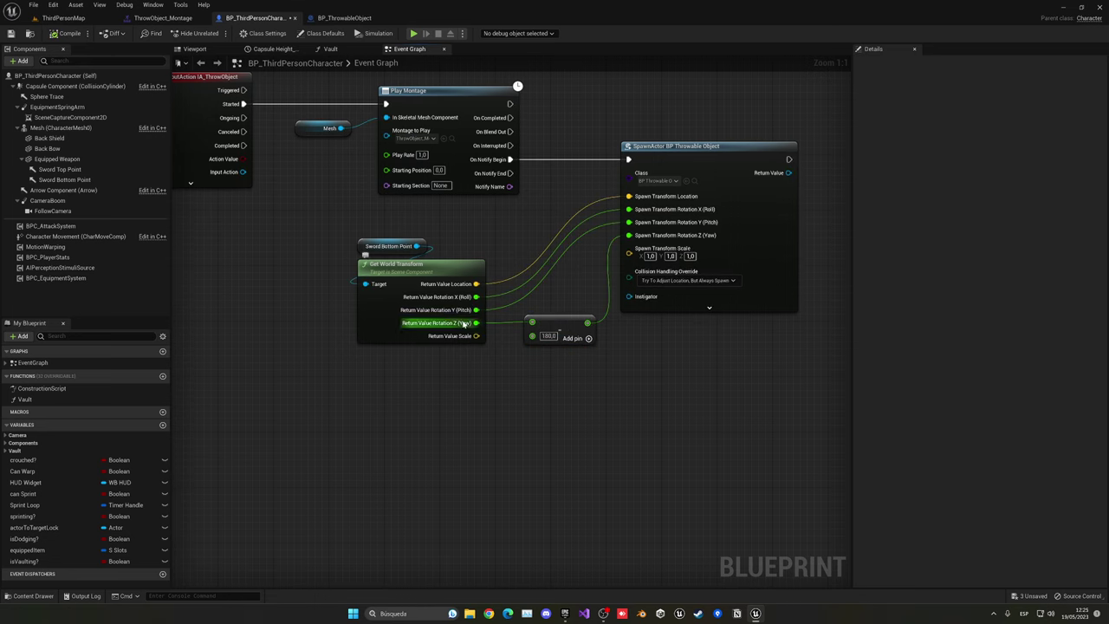
- Check which way the Sword Bottom Point arrow faces in the character viewport, and go back to the event graph
left_click(197, 49)
left_click(480, 265)
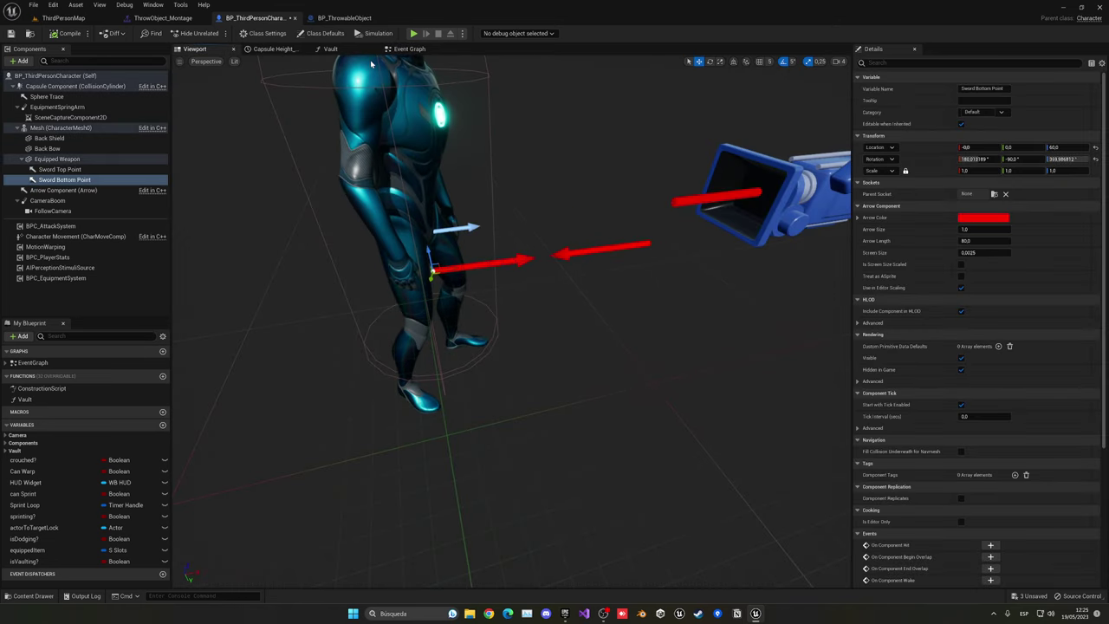
left_click(409, 49)
- Play-test several rock throws, crouched and standing, to check the throw direction, and end the session
left_click(413, 33)
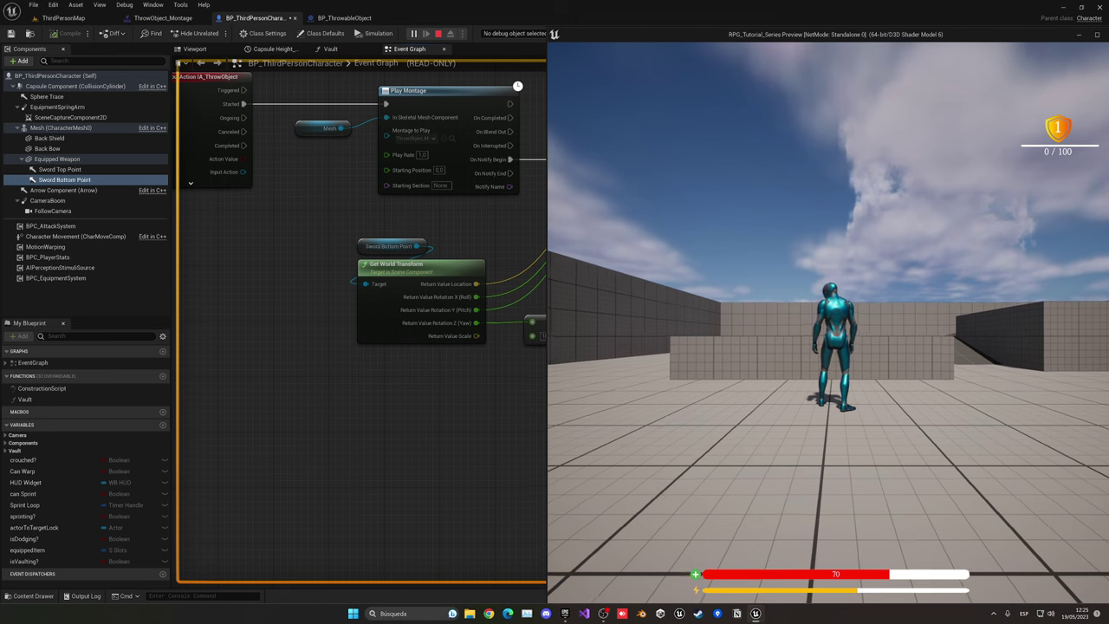
key("super")
left_click_drag(723, 37, 455, 48)
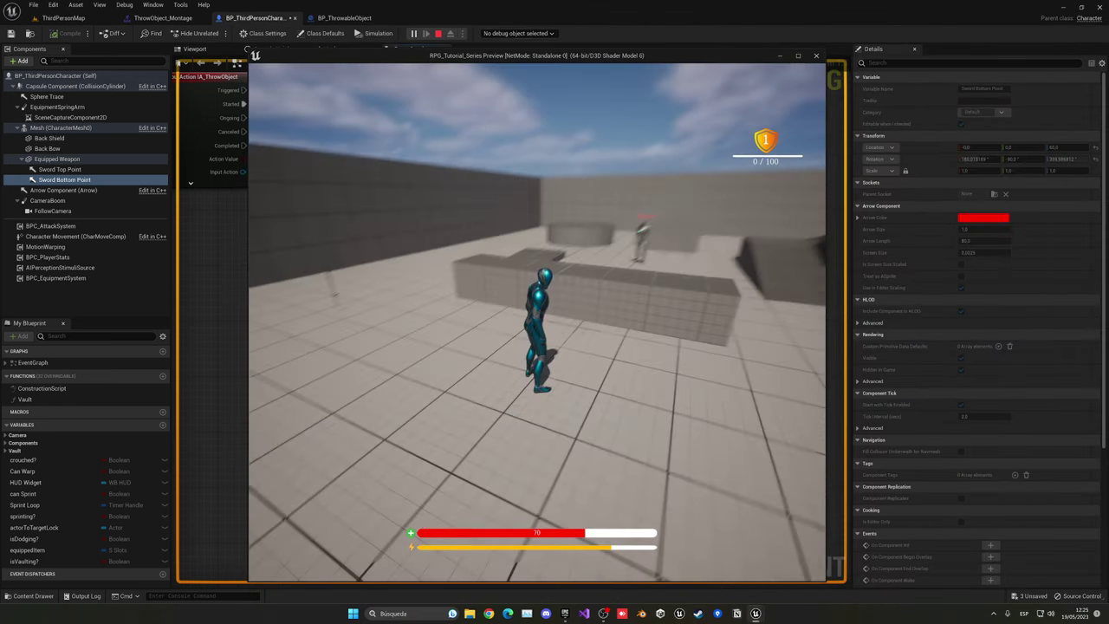
key("c")
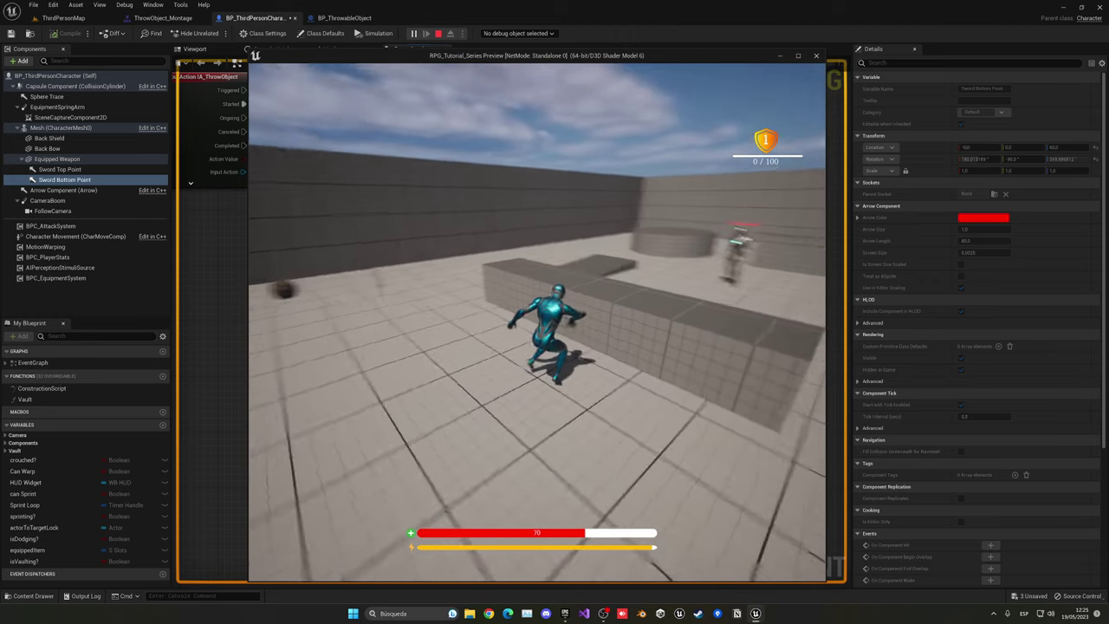
key("g")
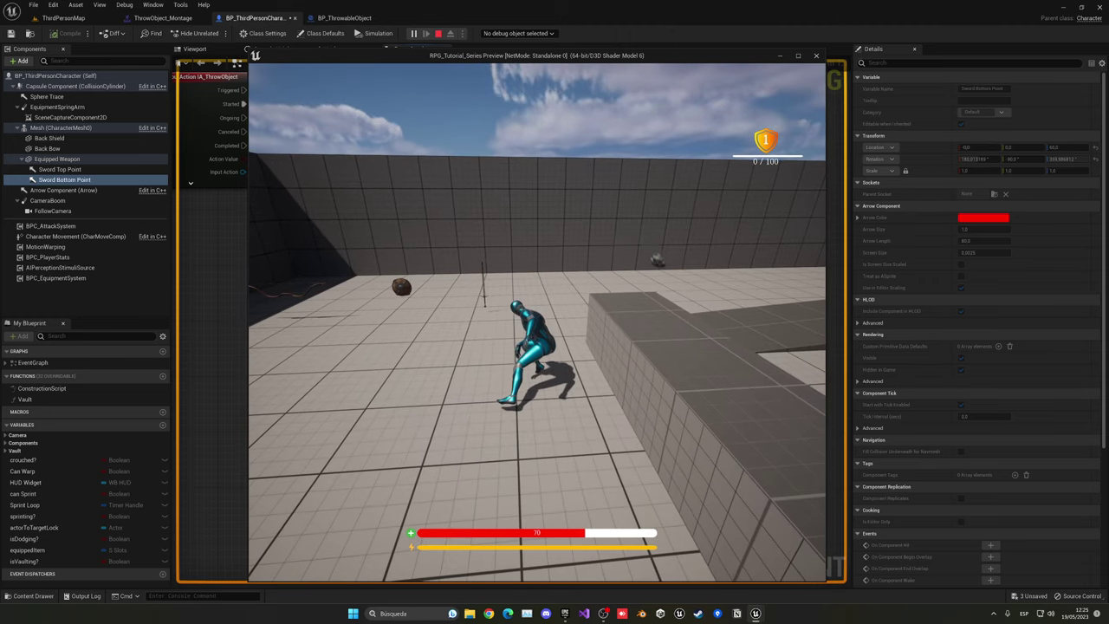
key("g")
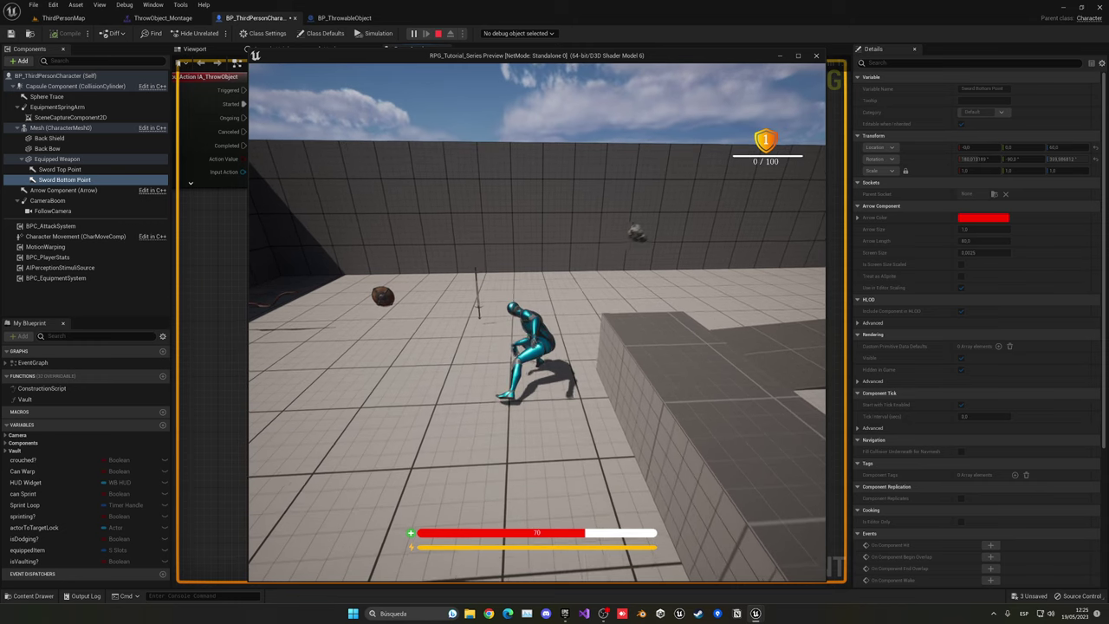
key("c")
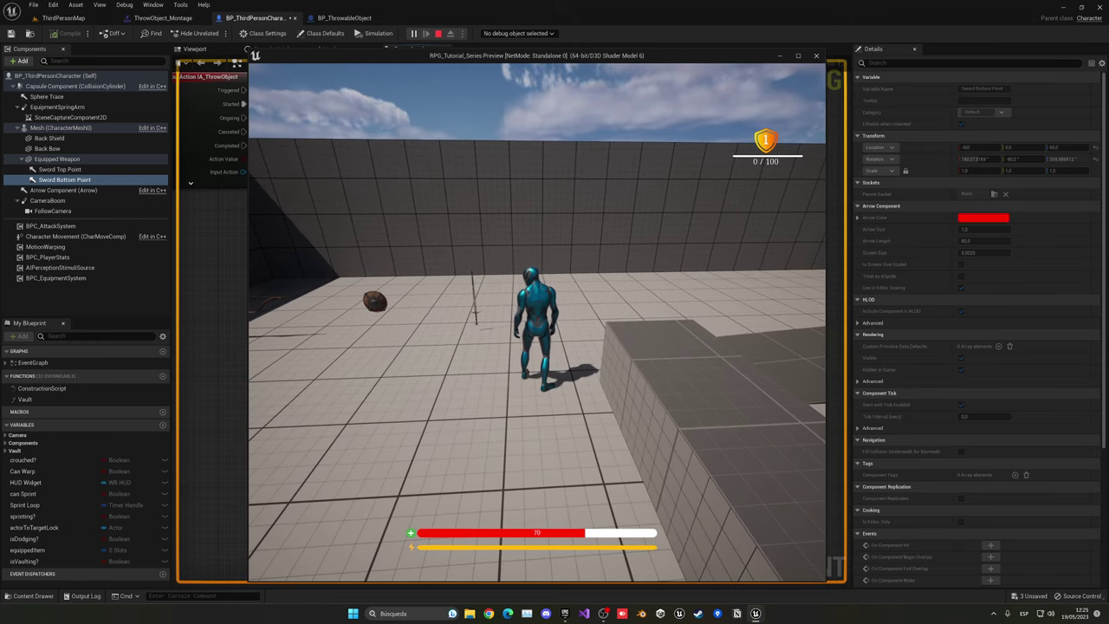
key("g")
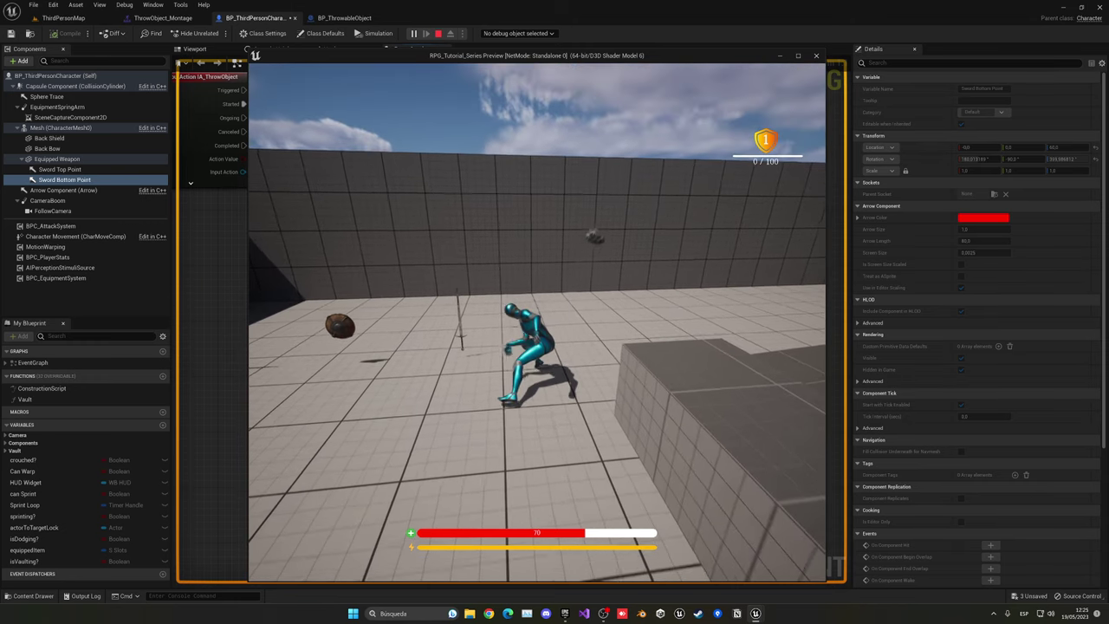
key("g")
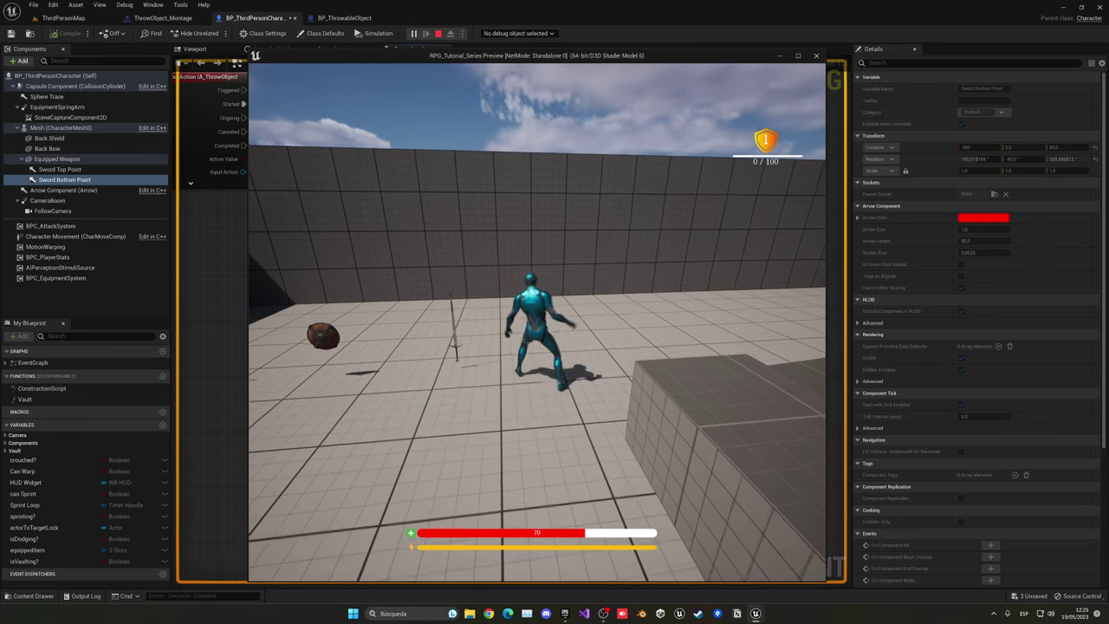
key("g")
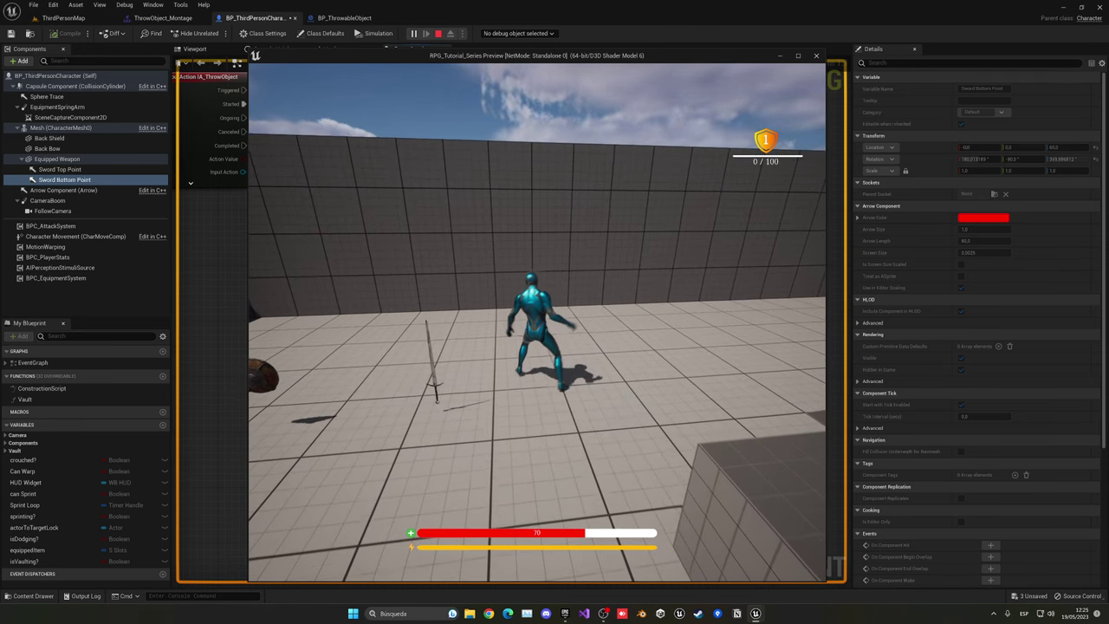
key("Escape")
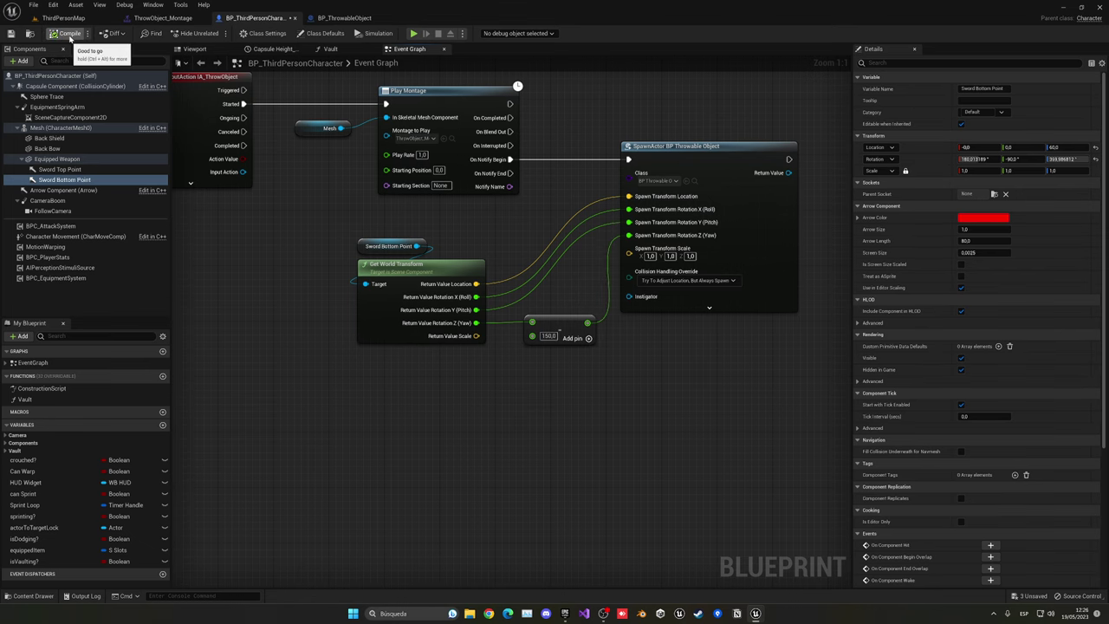
- Try subtracted yaw values of 150 and 200, play-testing the rock throw with each
key("alt+p")
key("t")
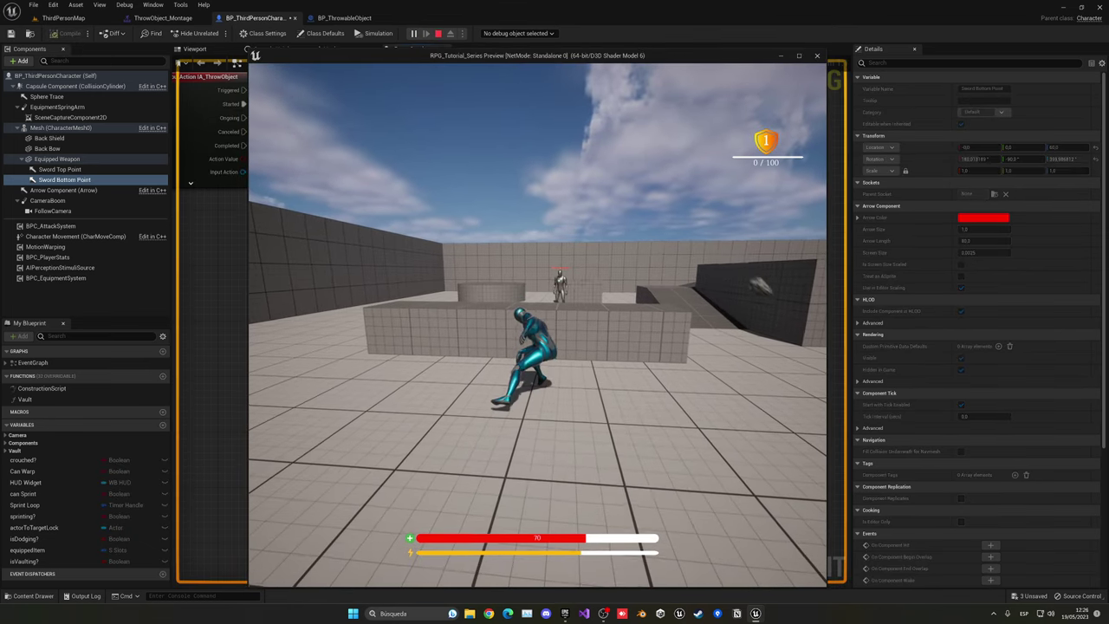
key("Escape")
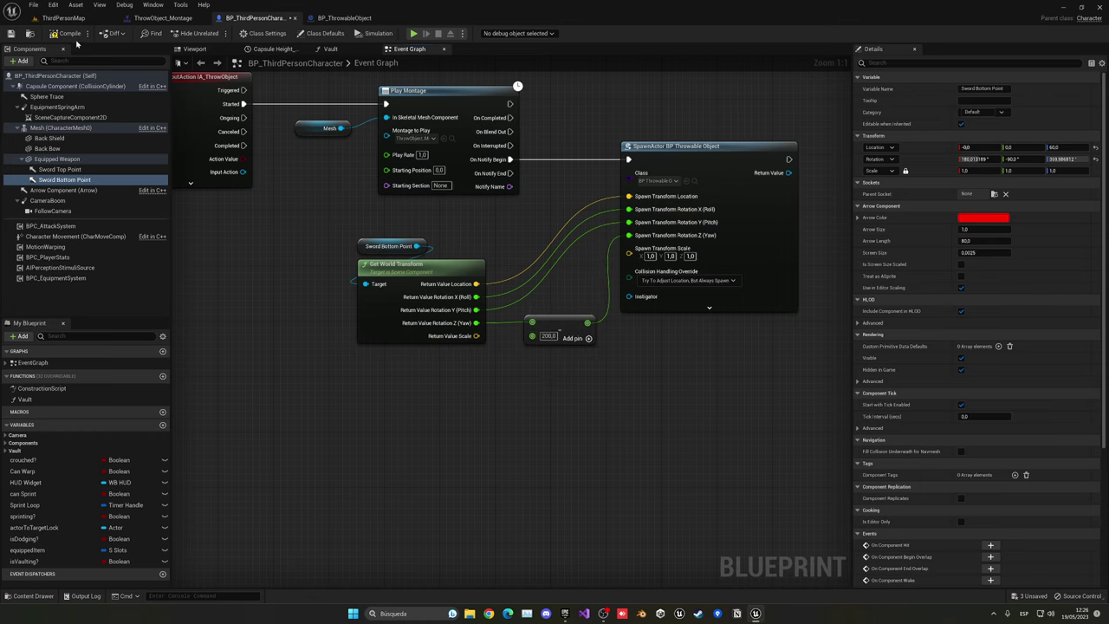
key("alt+p")
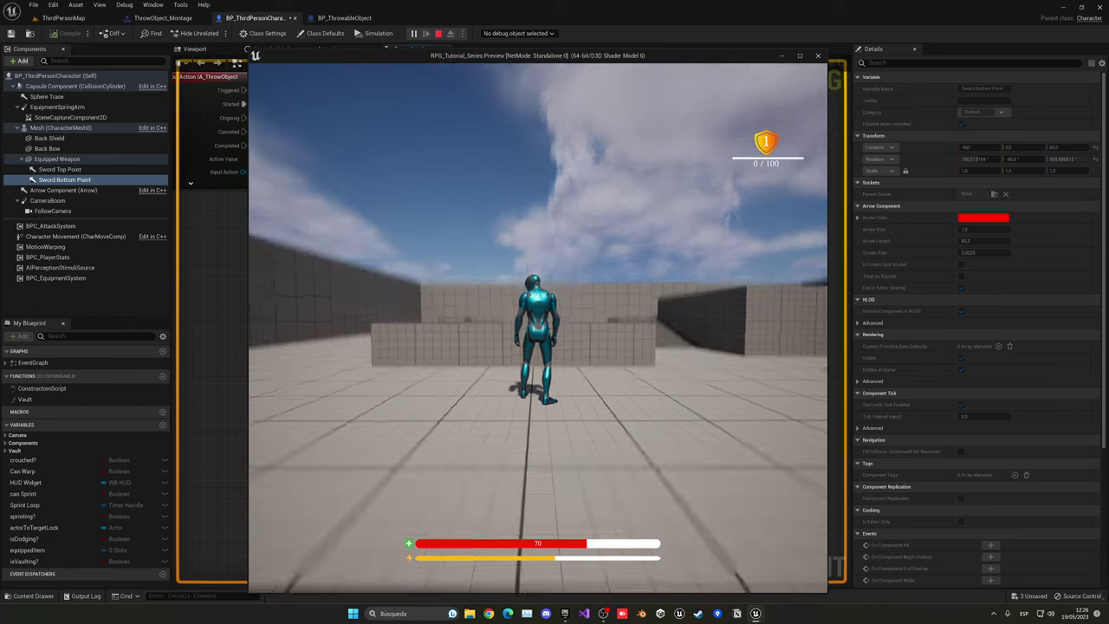
key("Escape")
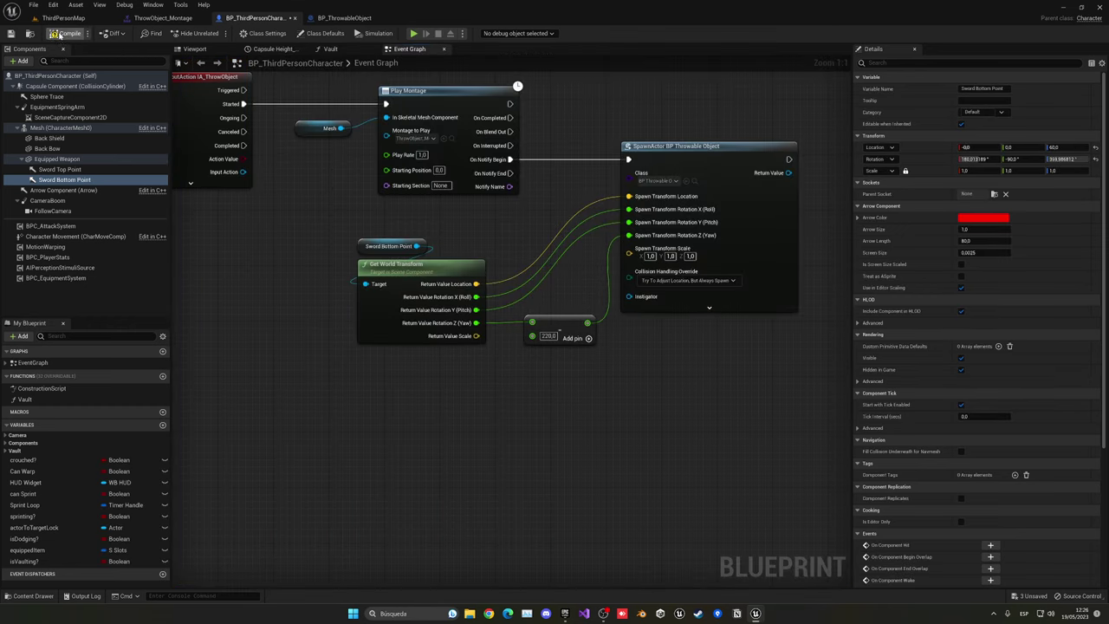
- Set the subtracted yaw value to 220 and play-test rock throws while running around the level
key("alt+p")
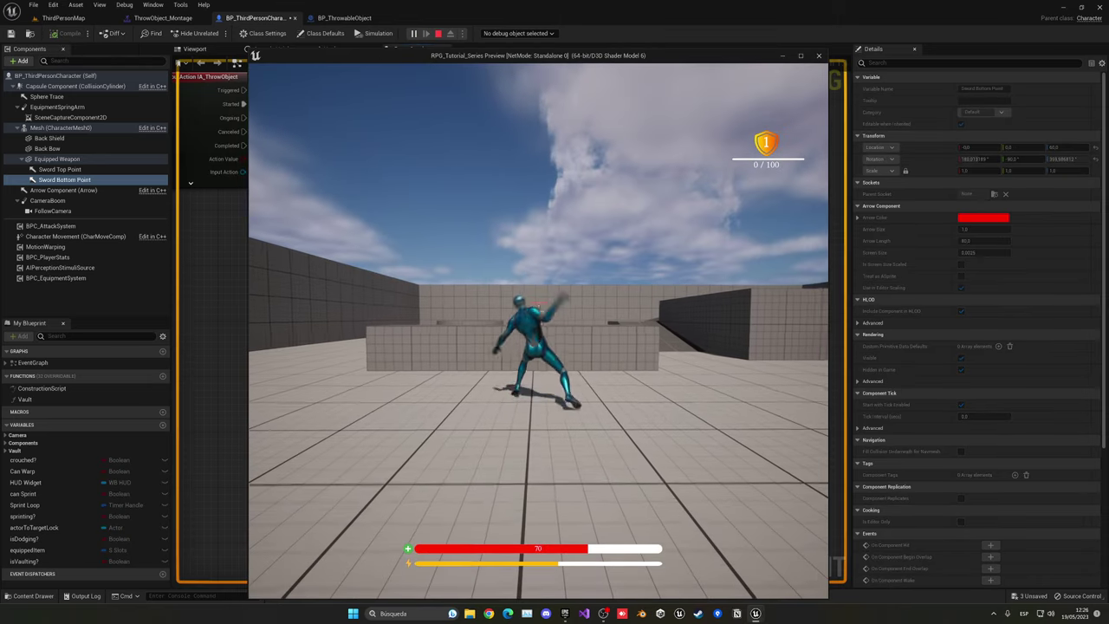
key("w")
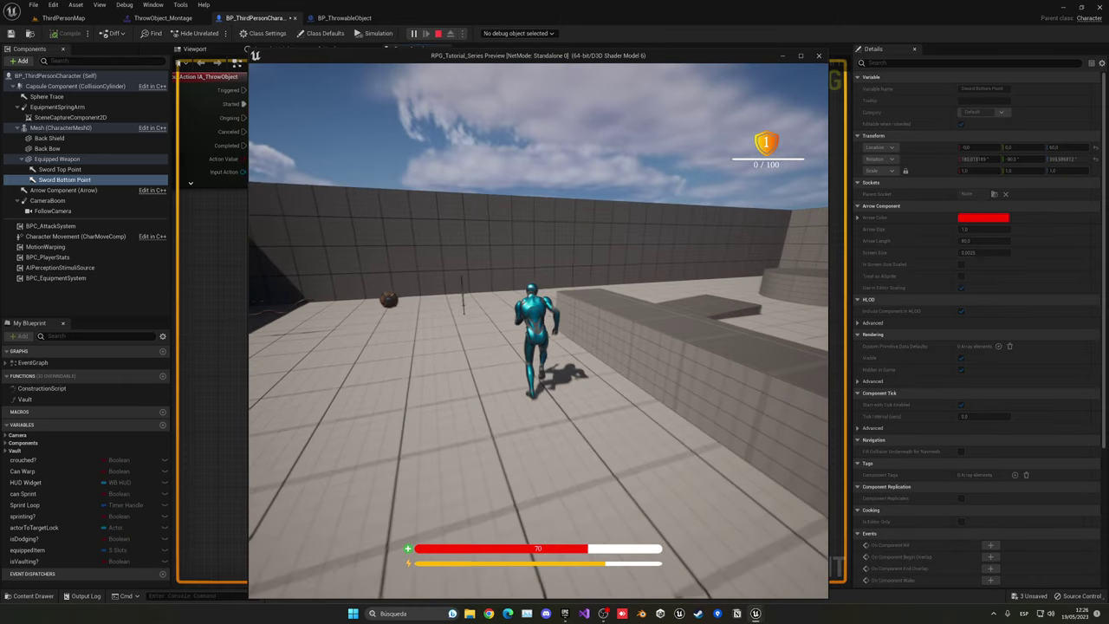
key("g")
key("w")
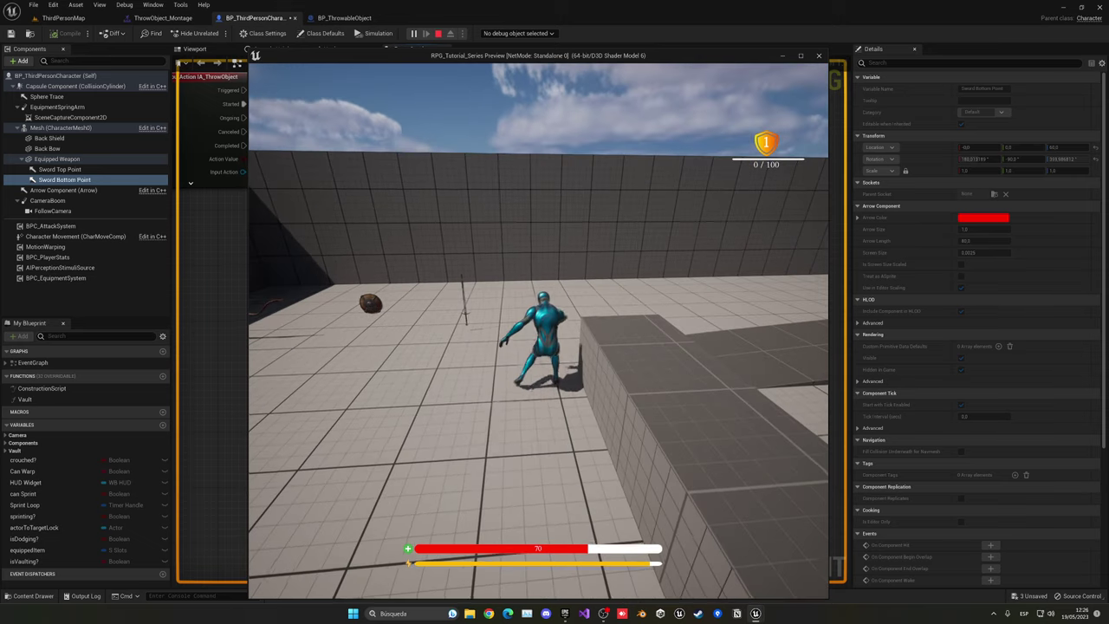
key("g")
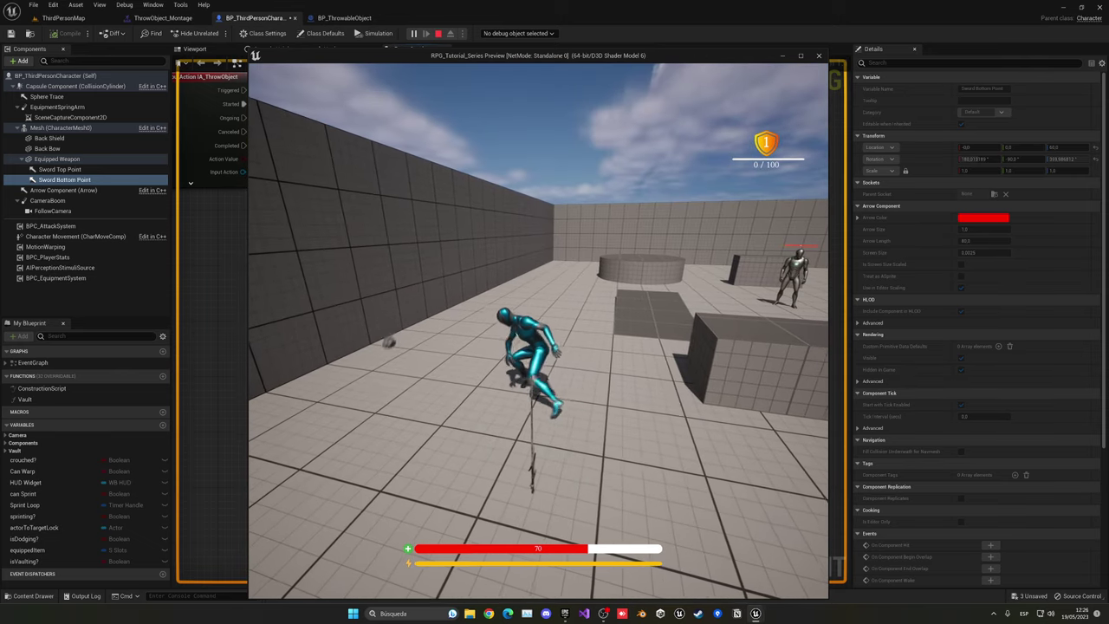
key("Escape")
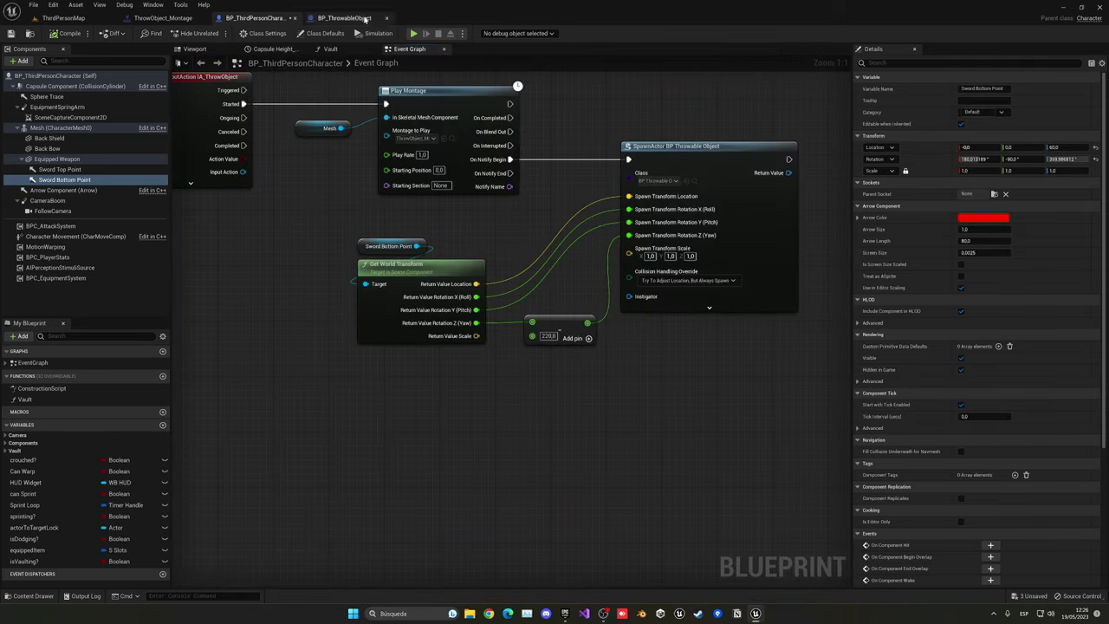
- In BP_ThrowableObject, set the ProjectileMovement component's Initial Speed to 1200 and Max Speed to 1500
left_click(362, 18)
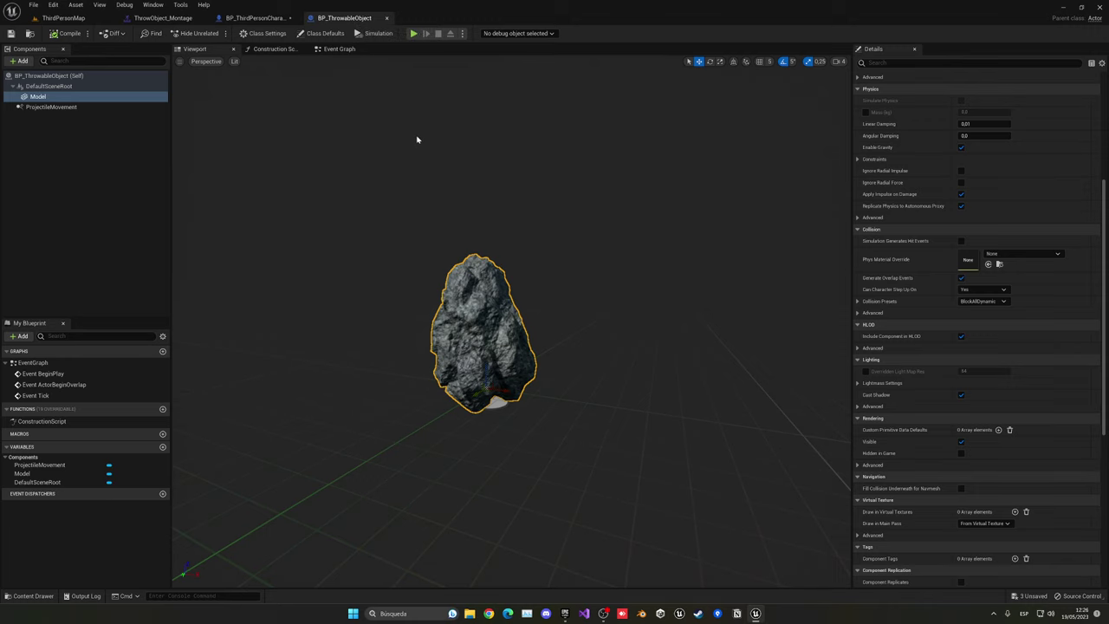
left_click(52, 107)
scroll(978, 186, "up", 5)
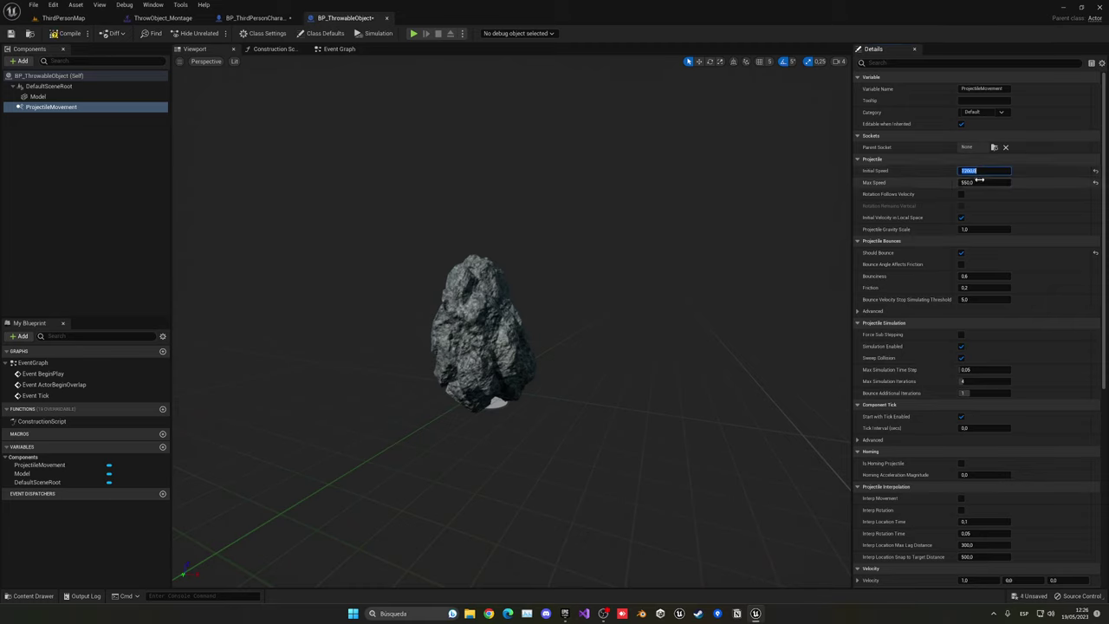
left_click(980, 182)
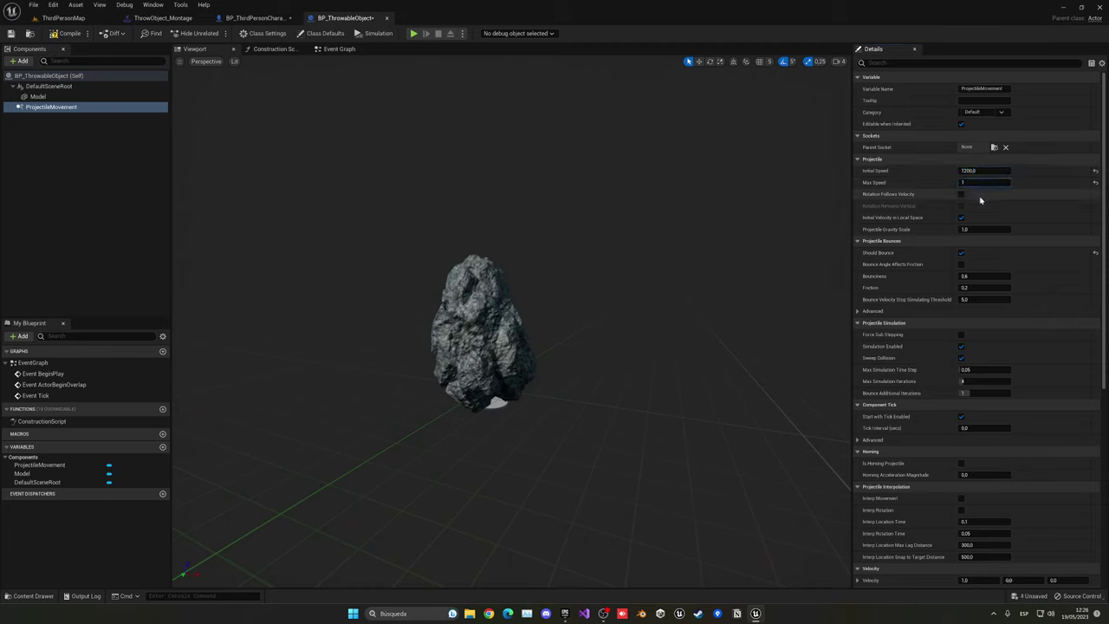
key("Return")
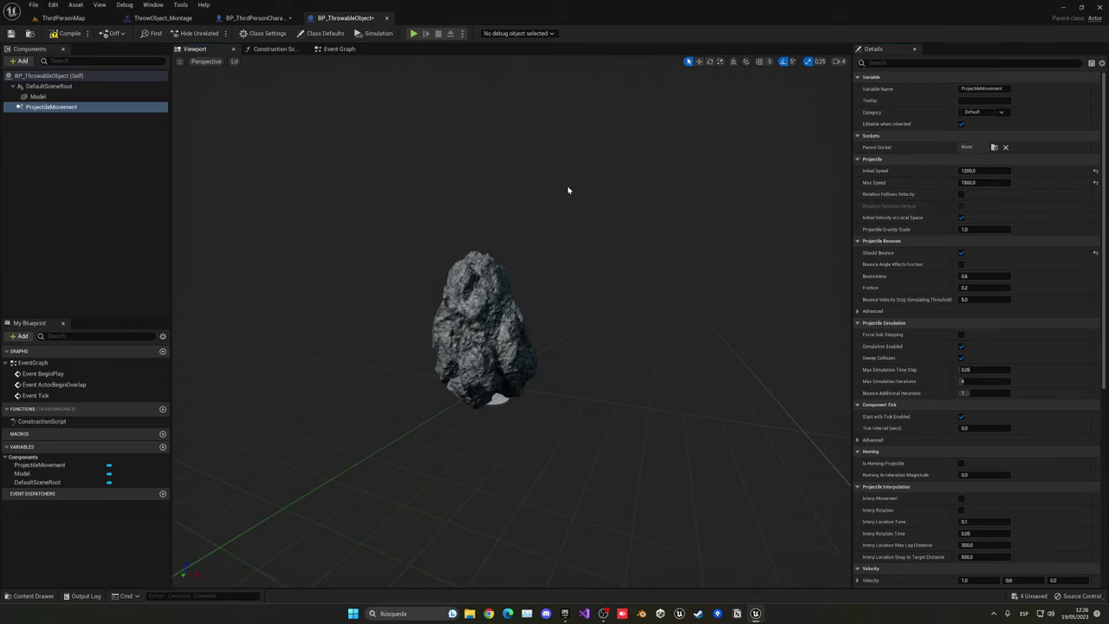
- Play-test the rock throws with the new projectile speeds and end the session
left_click(413, 33)
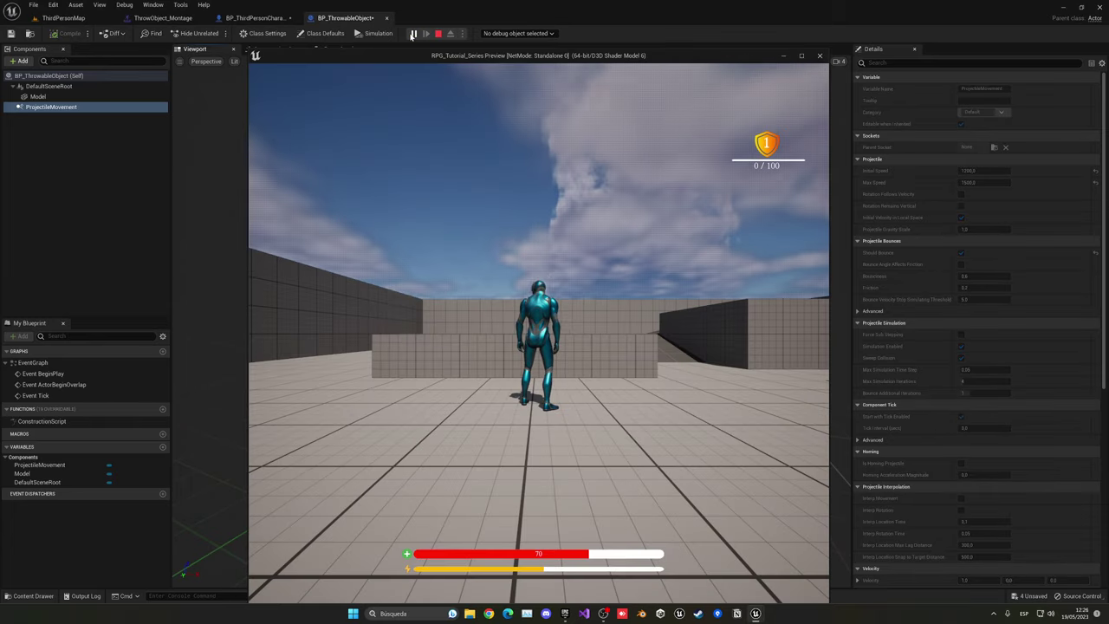
key("t")
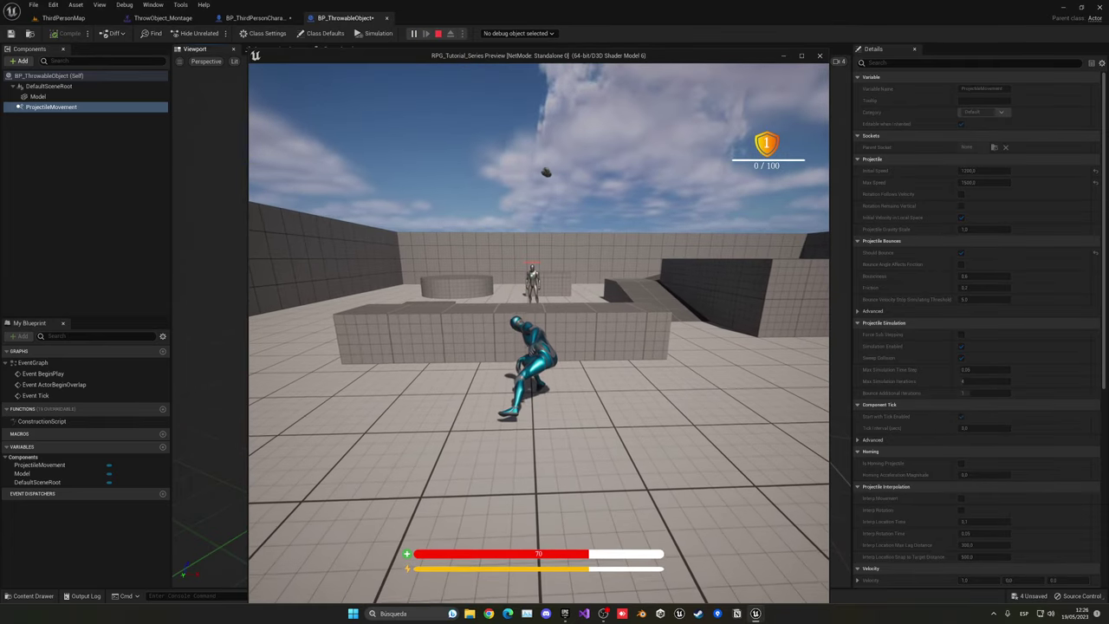
key("e")
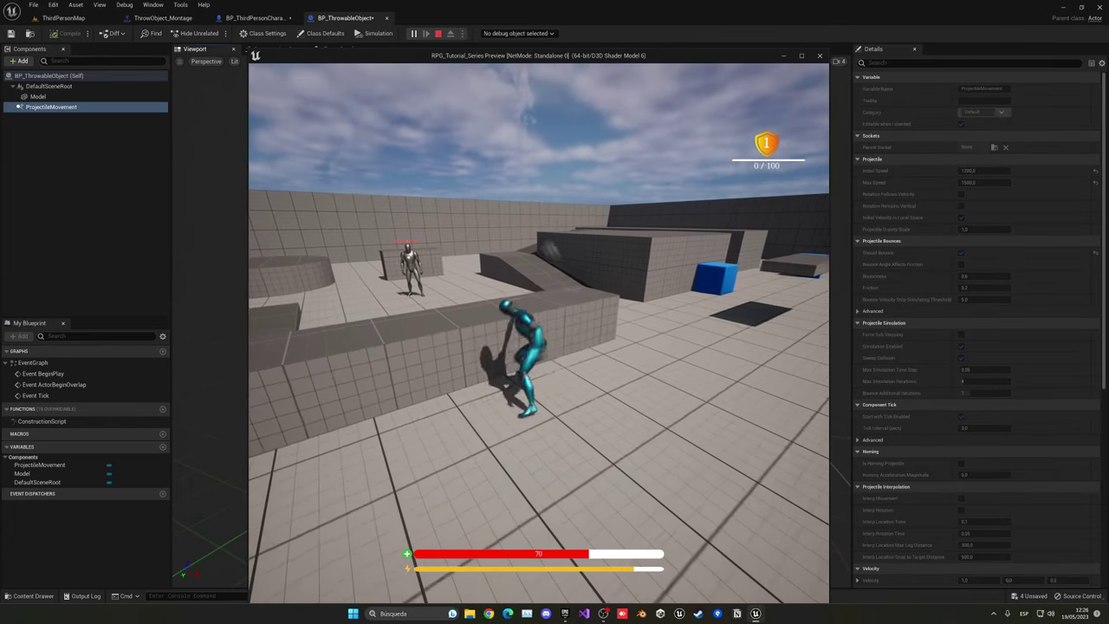
key("Escape")
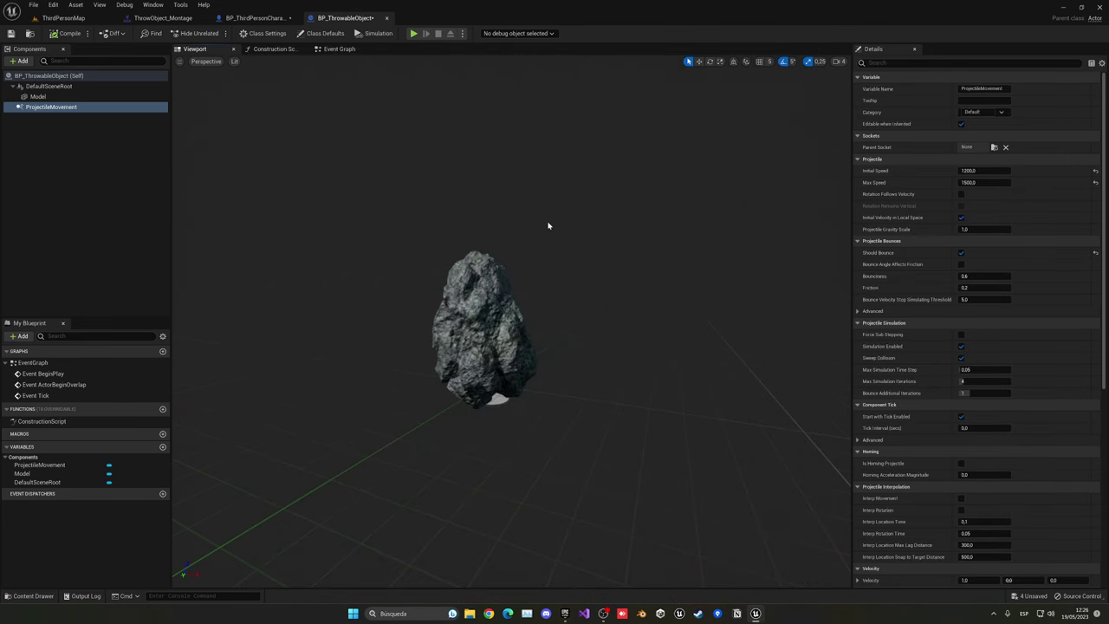
- Try a Projectile Gravity Scale of 10 on the throwable object, compile, and play-test the throw
left_click(258, 18)
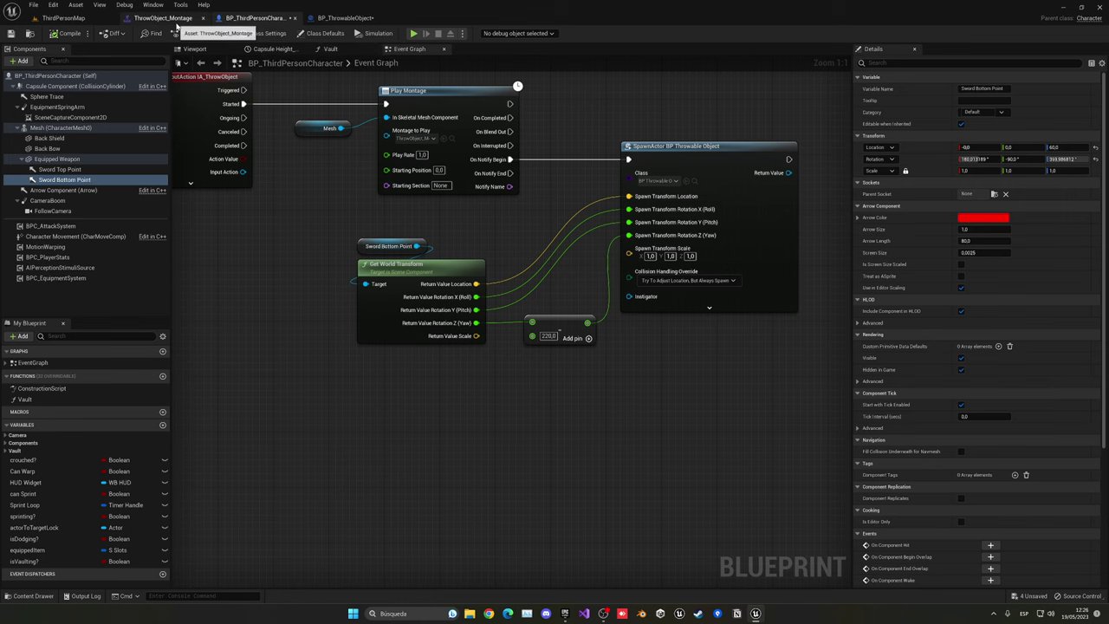
left_click(343, 18)
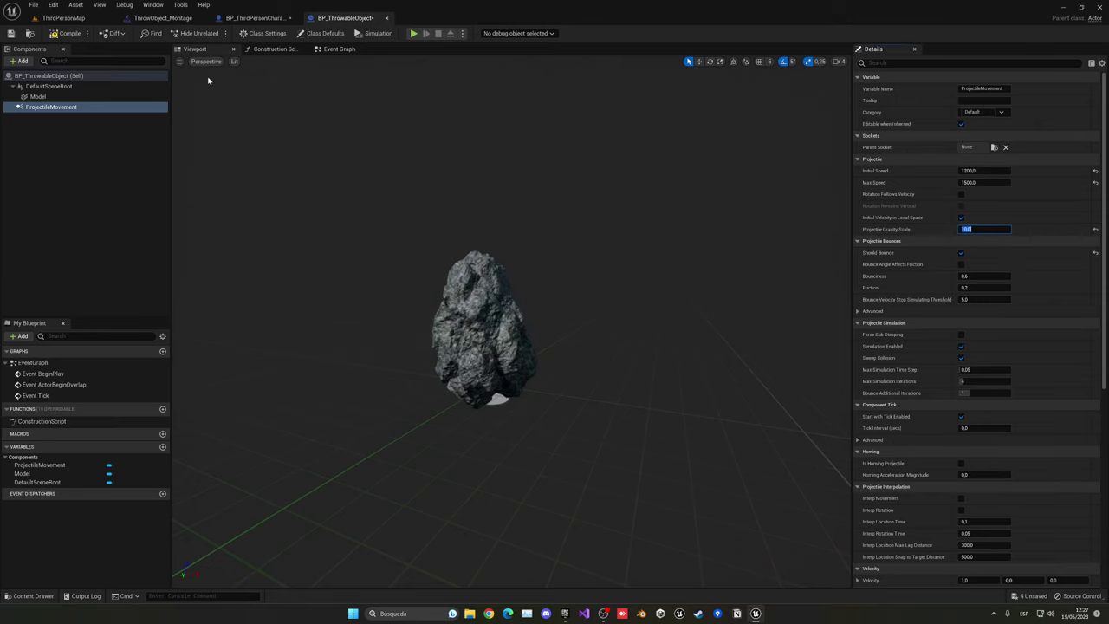
left_click(55, 36)
key("alt+p")
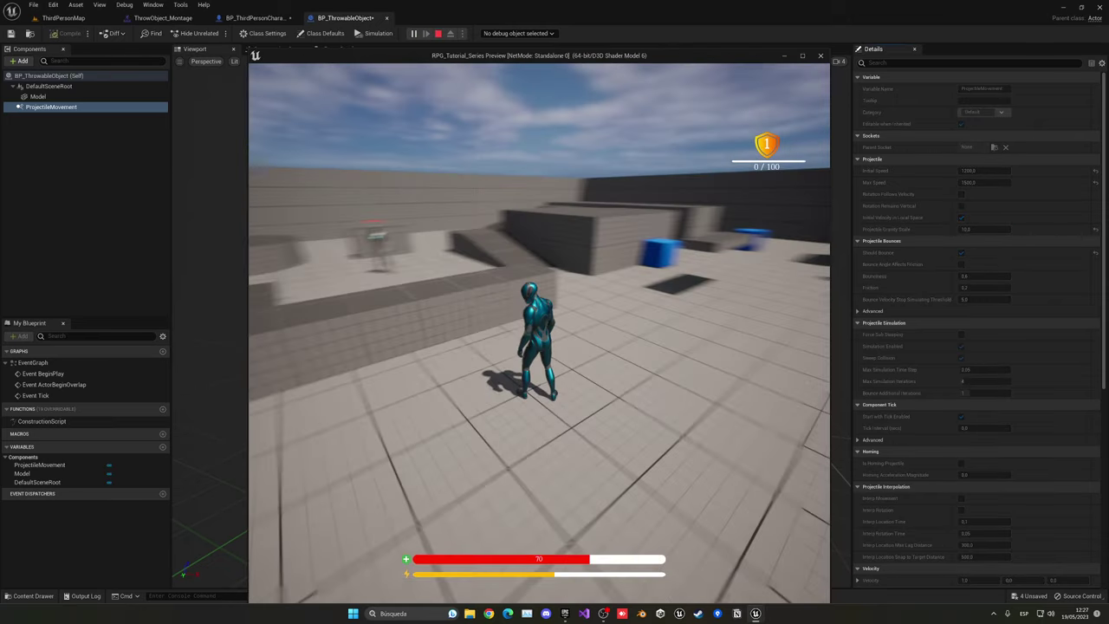
key("t")
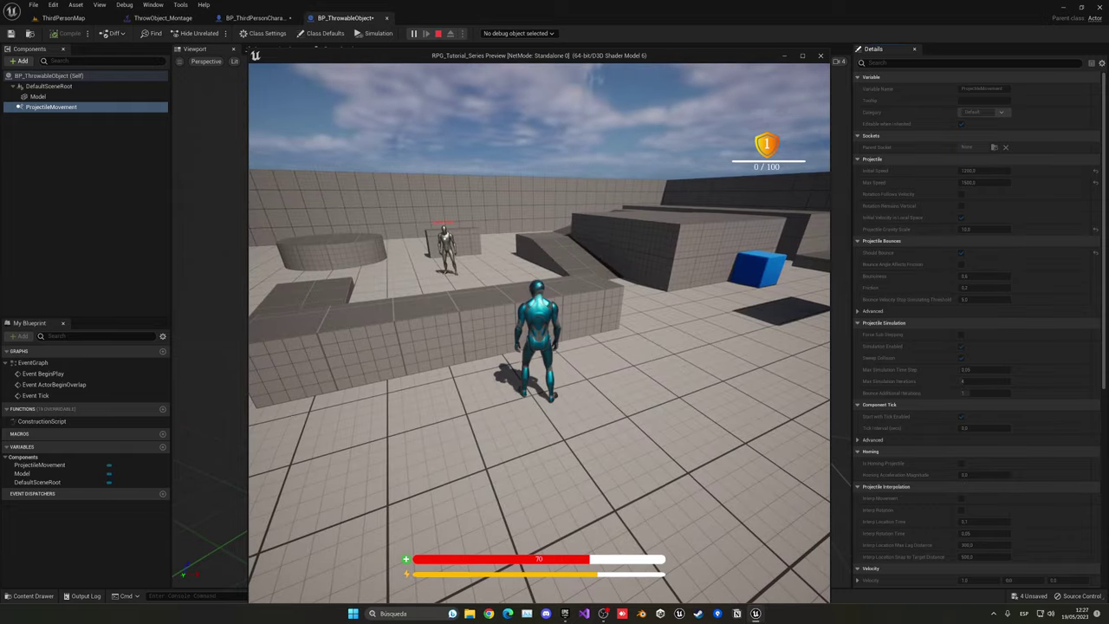
key("Escape")
- Set the throwable object's Projectile Gravity Scale to 3, compile, and play-test the rock throws
left_click(973, 229)
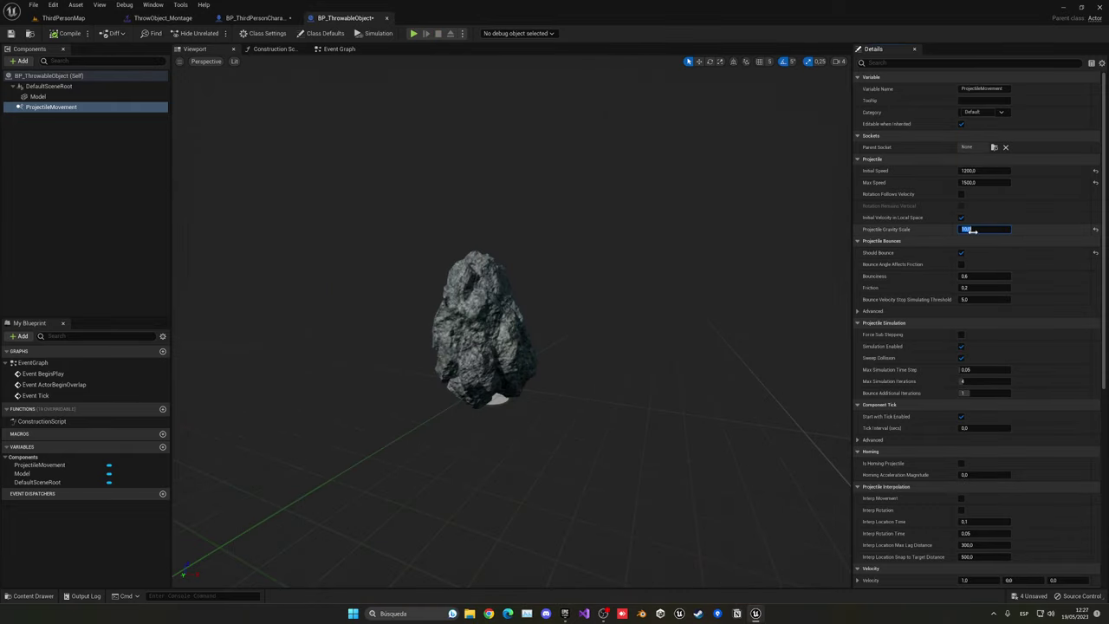
left_click(68, 36)
key("alt+p")
key("w")
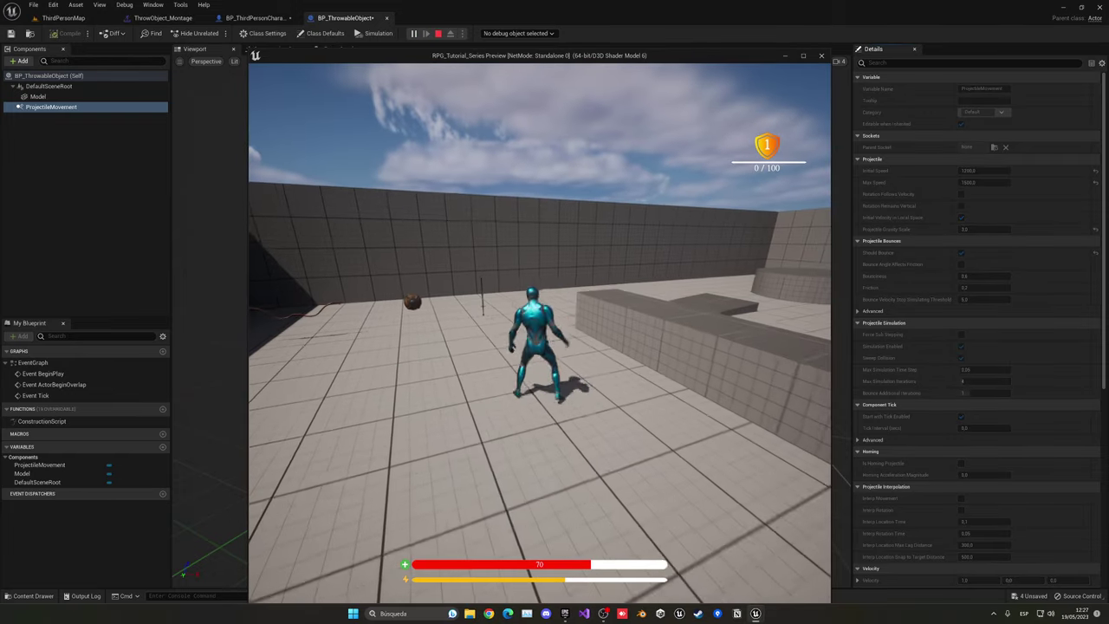
key("g")
key("w")
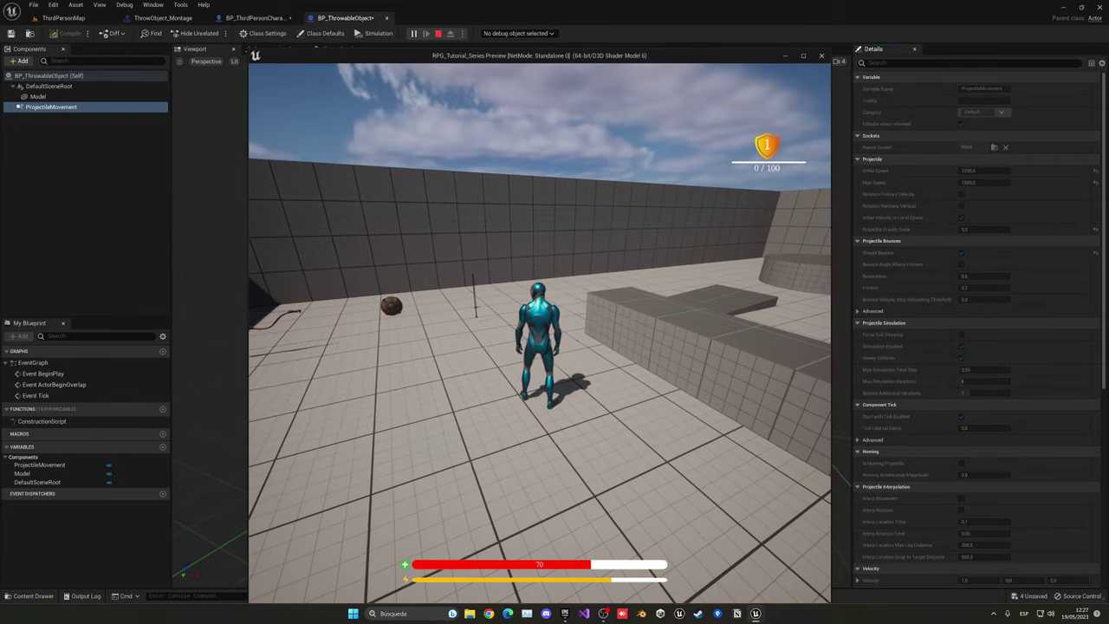
key("g")
key("Escape")
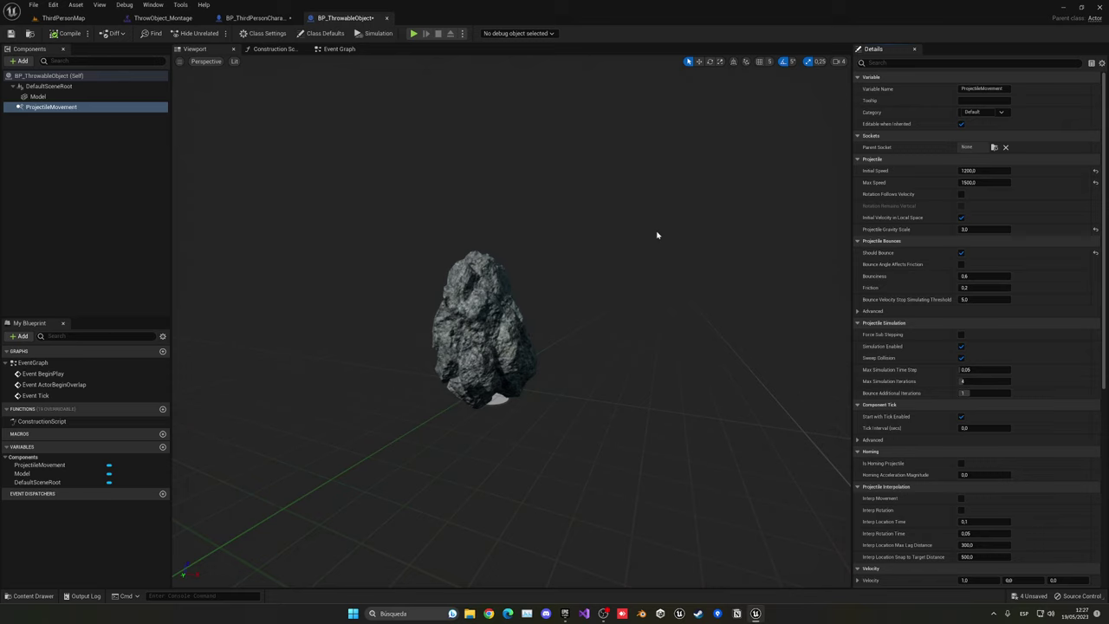
- Make the Model mesh the root component of BP_ThrowableObject, replacing DefaultSceneRoot
scroll(934, 332, "down", 10)
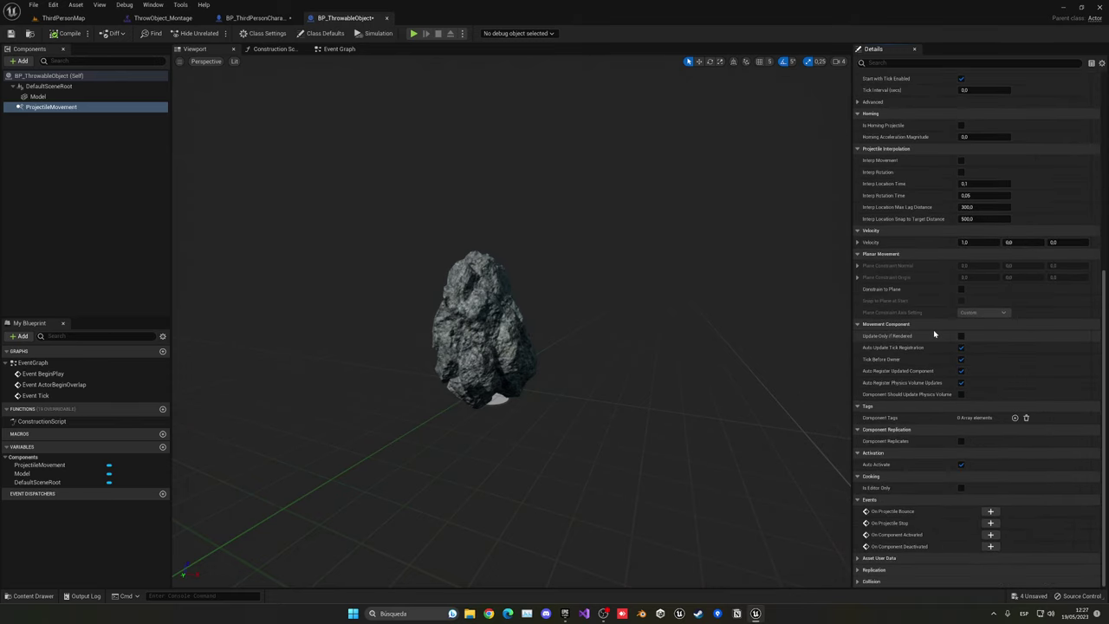
scroll(933, 332, "up", 8)
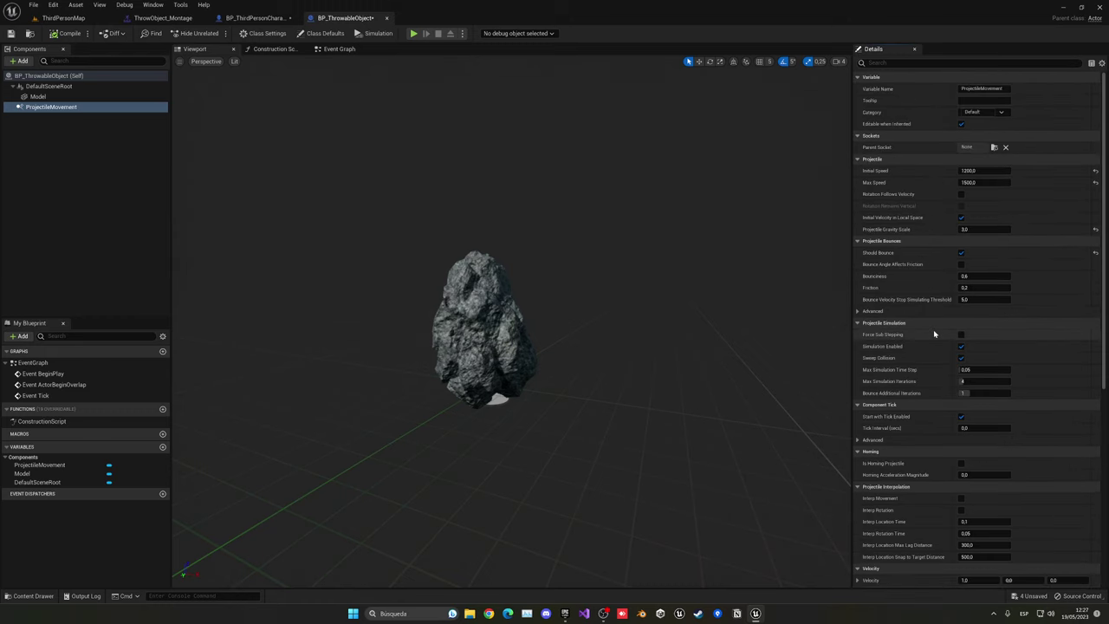
left_click(52, 97)
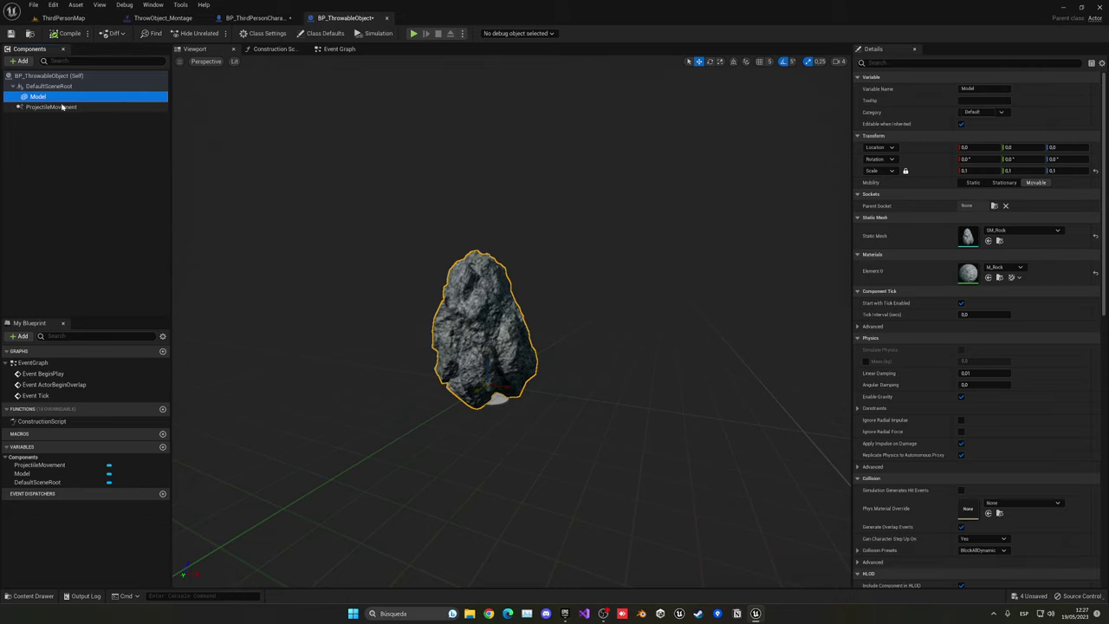
left_click_drag(40, 97, 62, 87)
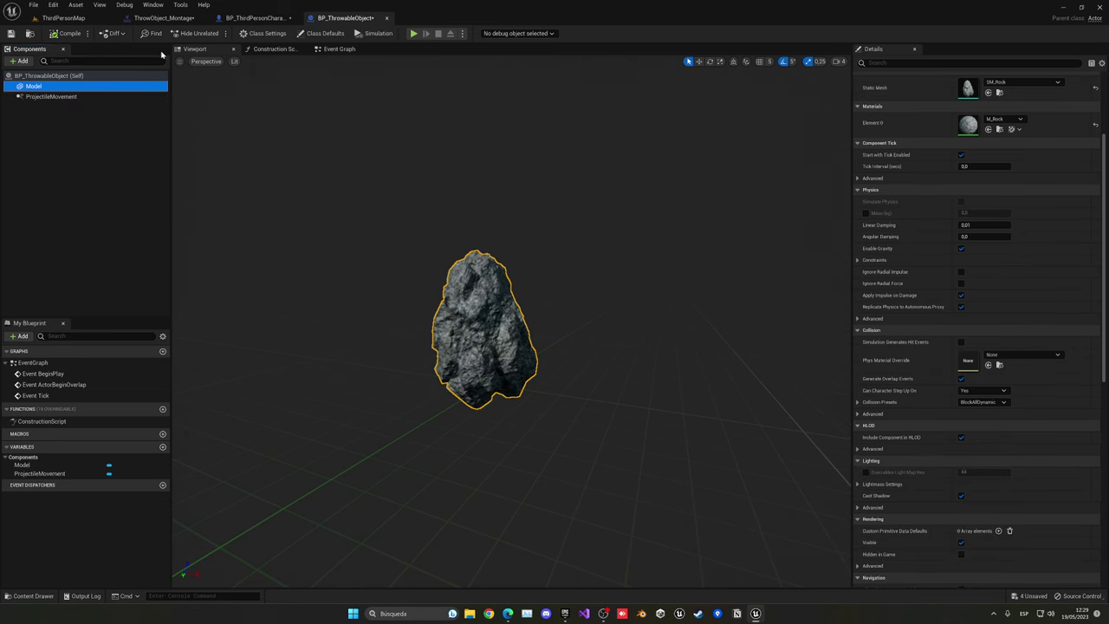
- In BP_ThirdPersonCharacter's event graph, set the SpawnActor node's Spawn Transform Scale to 0.1 on X, Y and Z
left_click(260, 18)
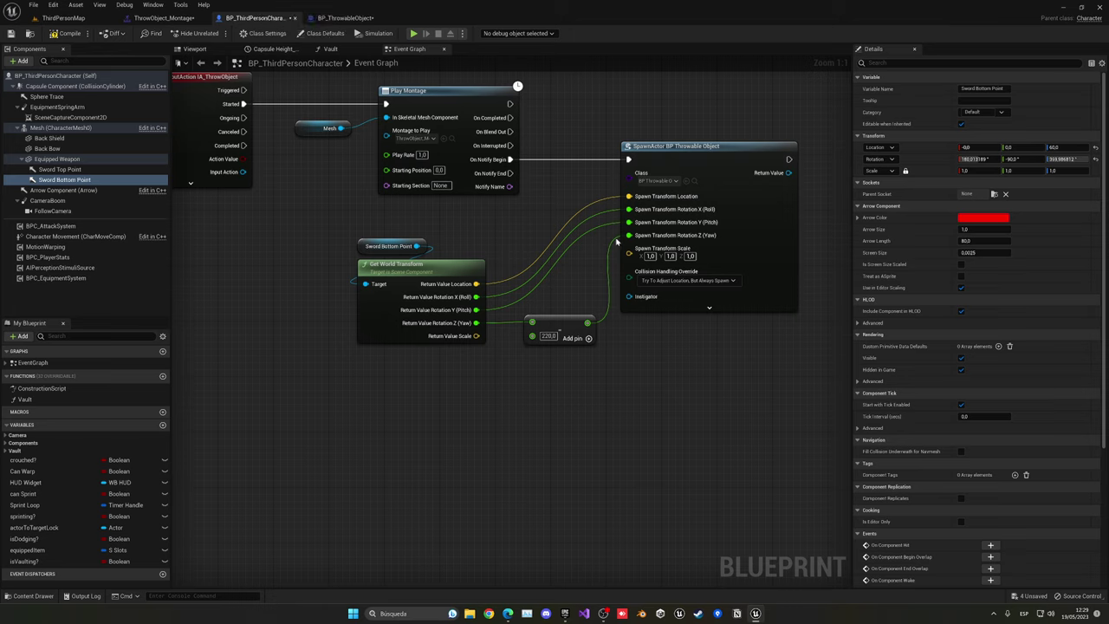
left_click(651, 257)
left_click(341, 23)
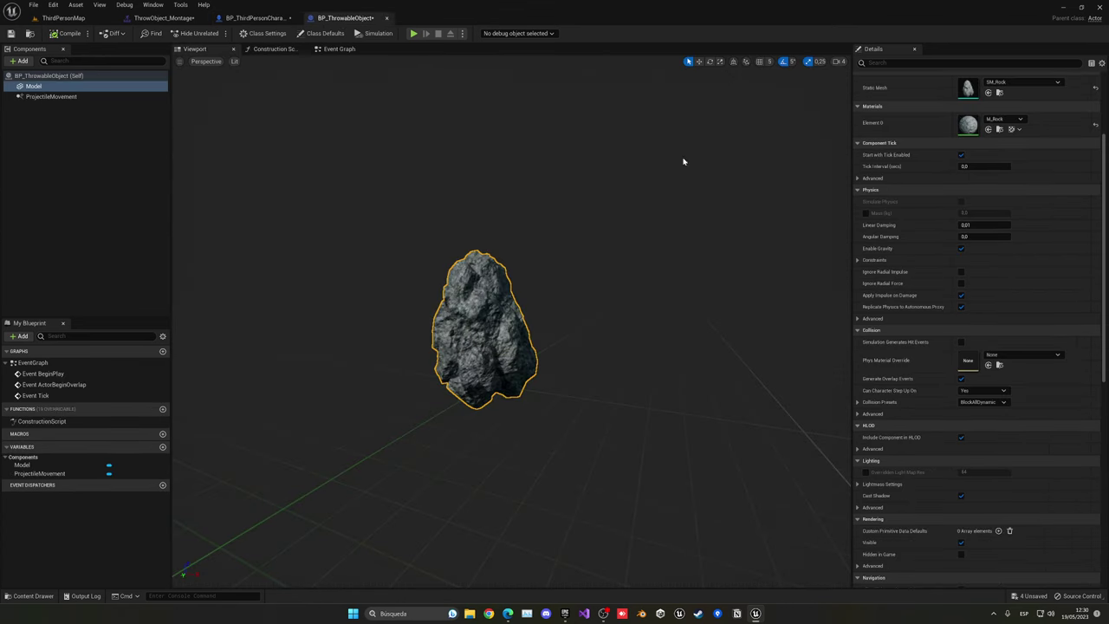
- Check the class defaults and Model settings of BP_ThrowableObject, and compile the blueprint
left_click(91, 77)
scroll(977, 202, "up", 1)
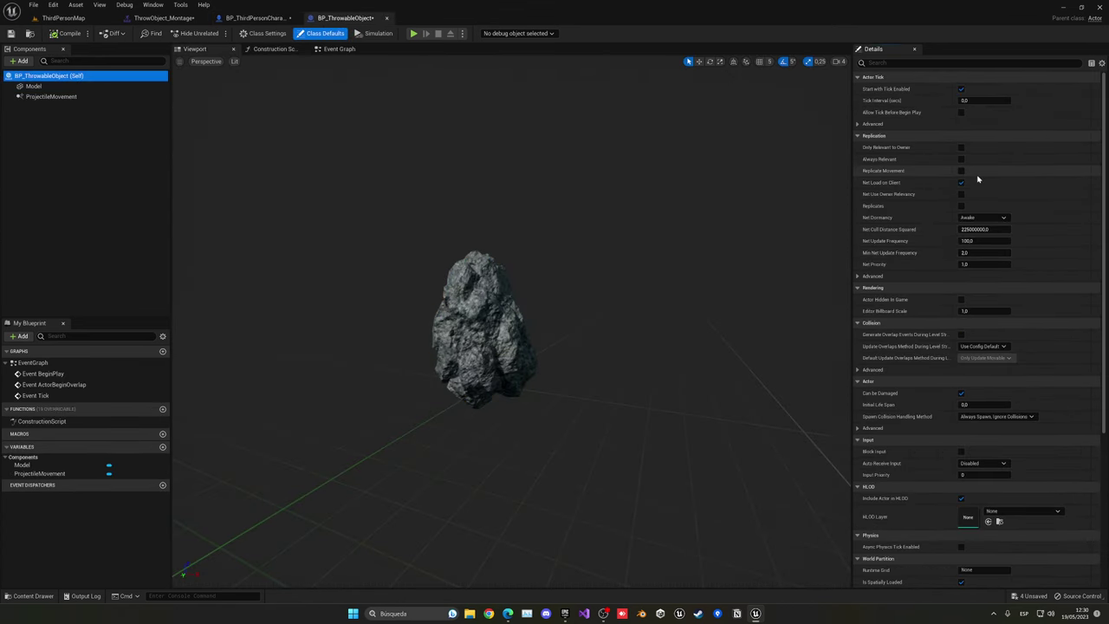
left_click(52, 86)
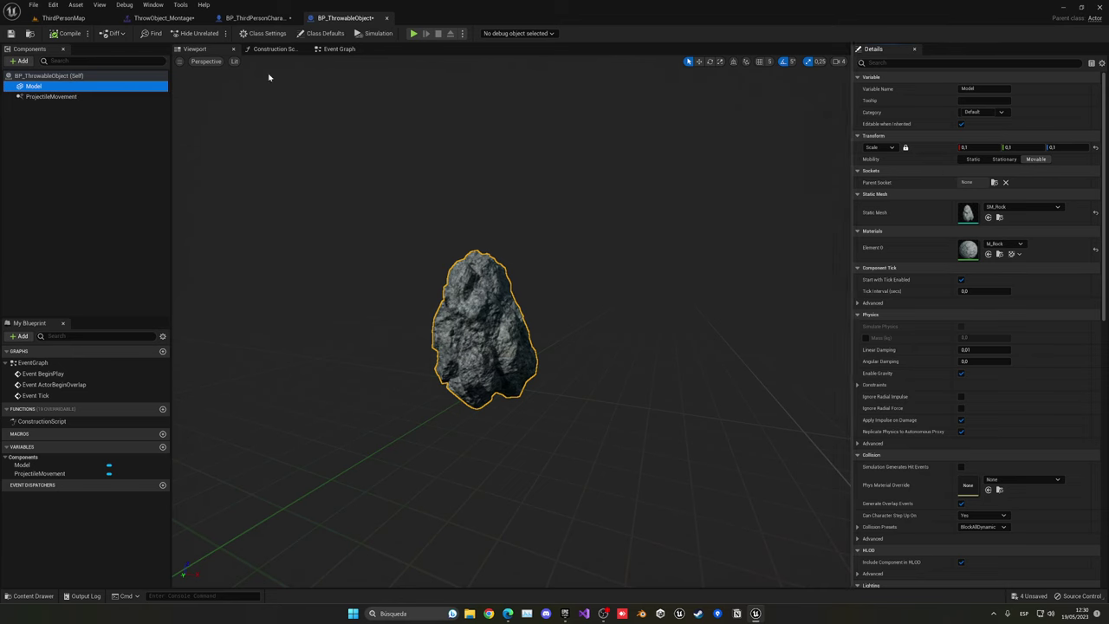
left_click(75, 37)
- Play-test a rock throw in ThirdPersonMap with the new root component and spawn scale, and end the session
left_click(58, 18)
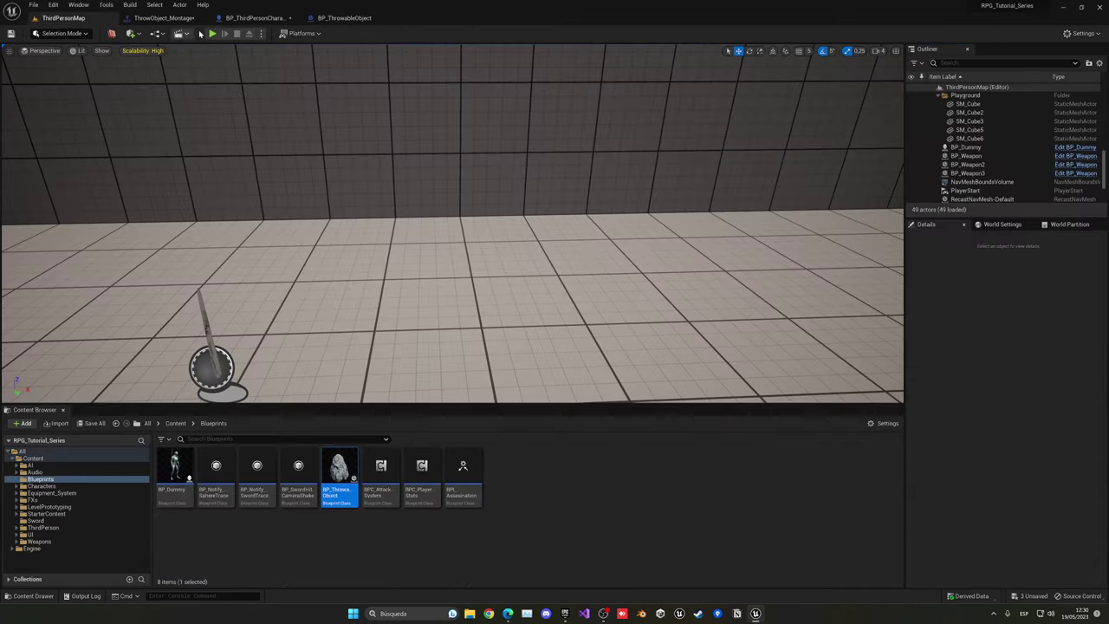
left_click(213, 33)
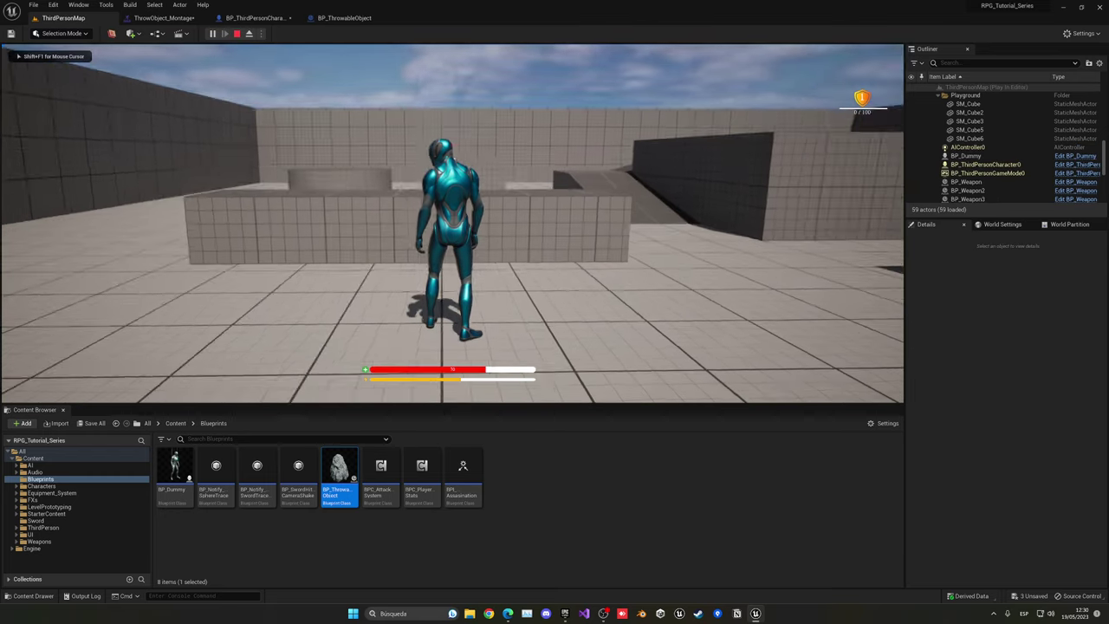
key("t")
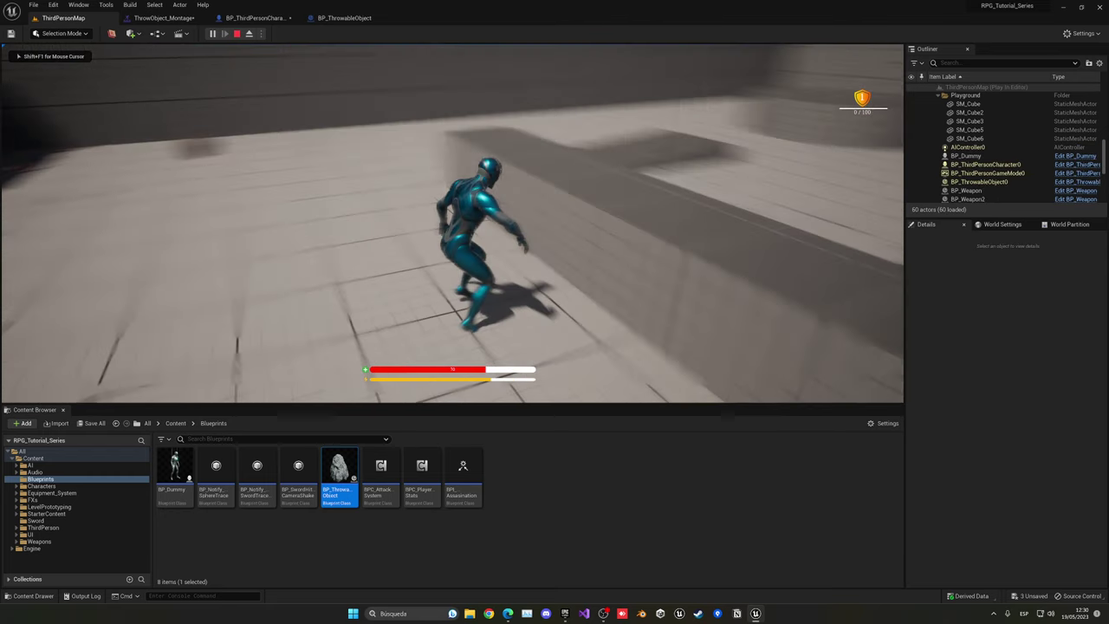
key("Escape")
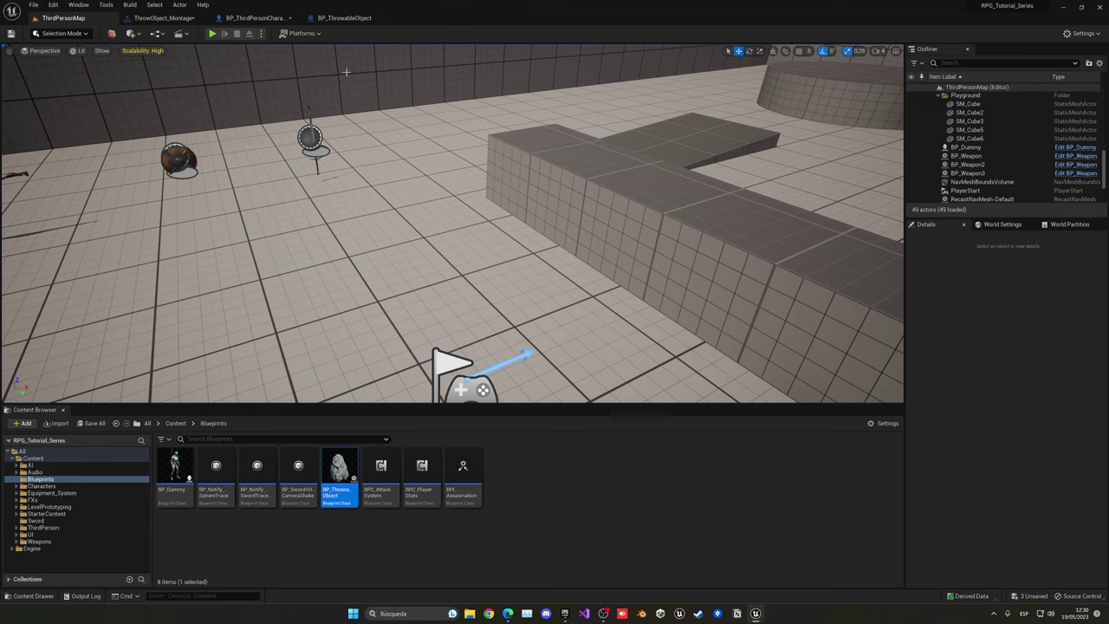
- Open the SM_Rock mesh from BP_ThrowableObject's Model component and add a sphere simplified collision to it
double_click(338, 454)
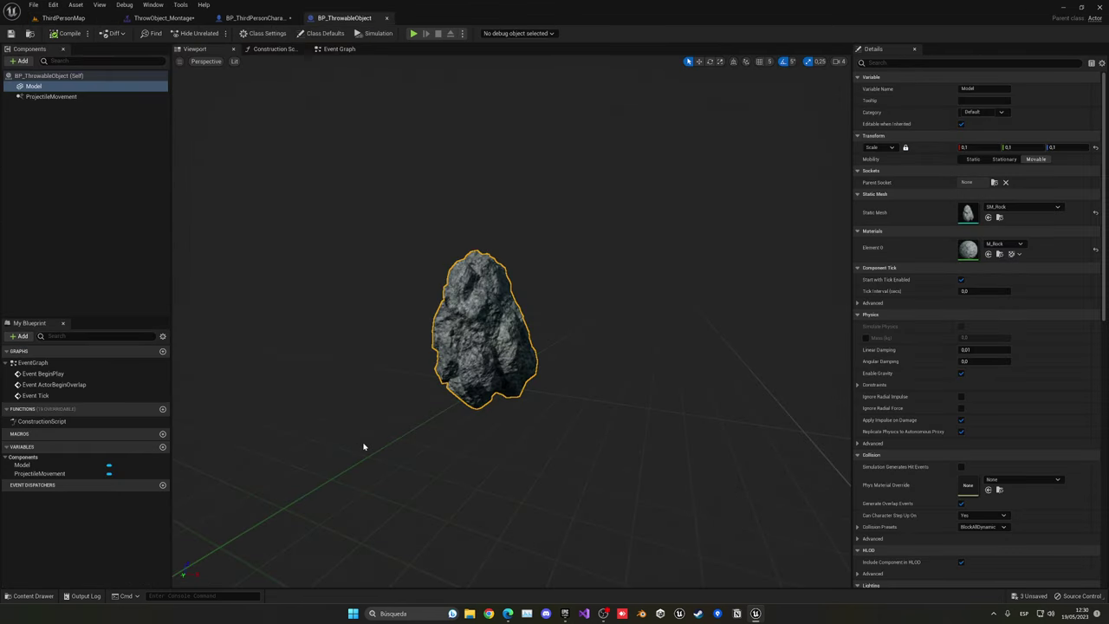
double_click(967, 212)
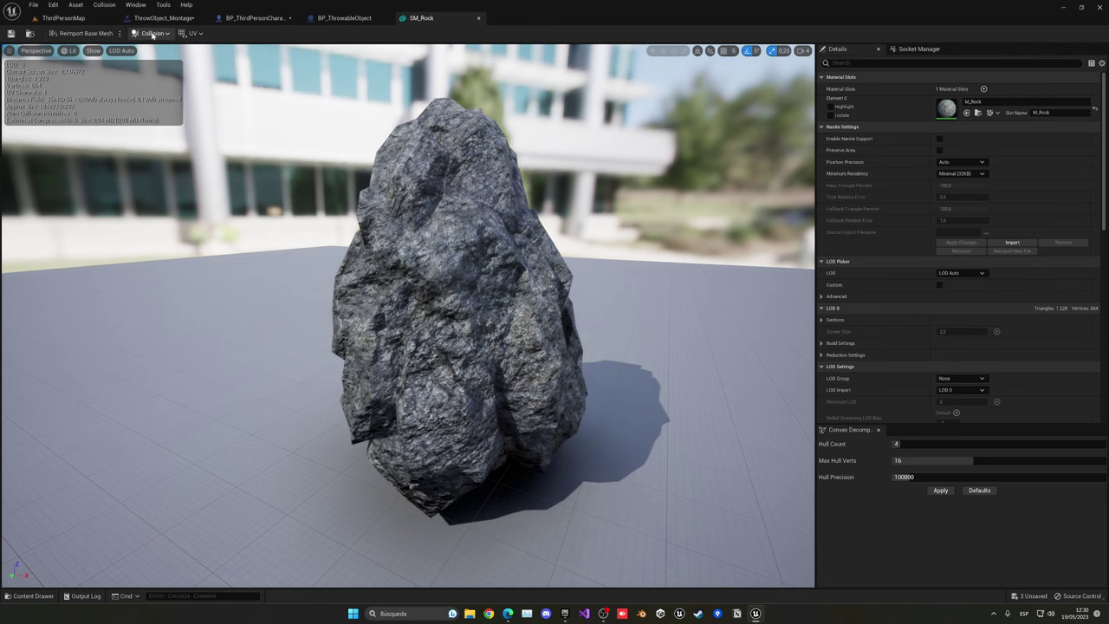
left_click(151, 33)
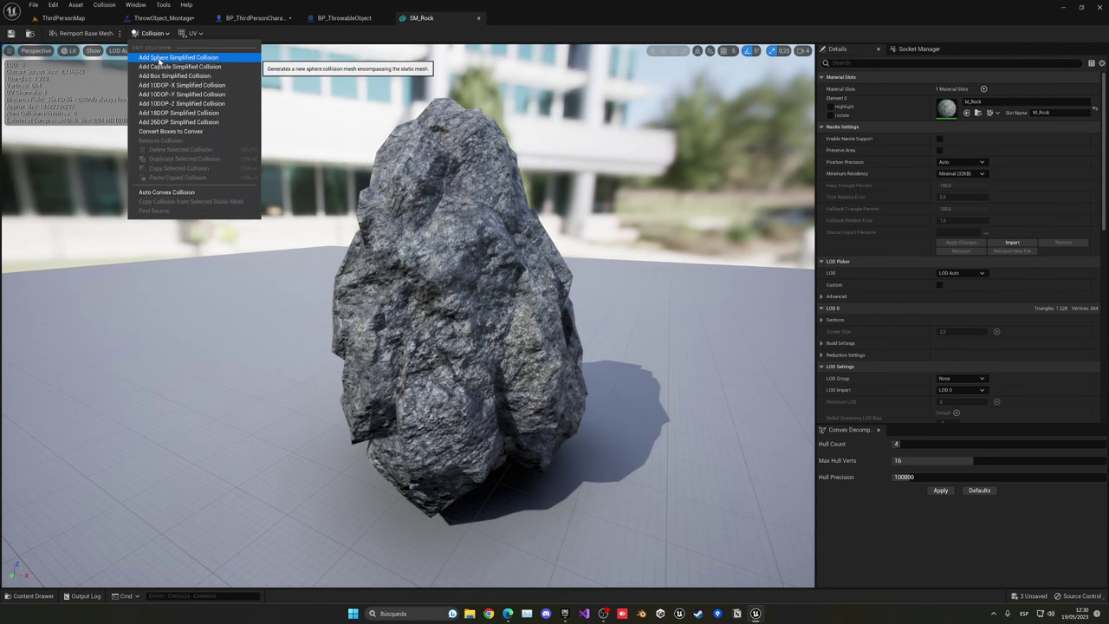
left_click(165, 57)
right_click_drag(195, 90, 195, 90)
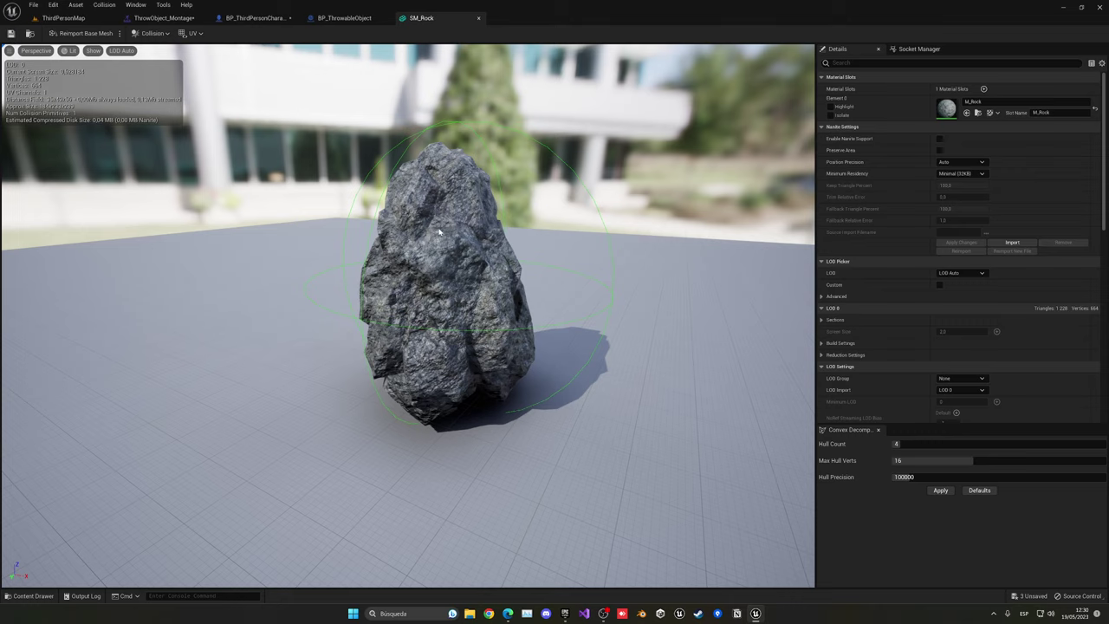
left_click(479, 19)
- Play-test several rock throws in different directions in ThirdPersonMap to check the rock's collision, and end the session
left_click(102, 19)
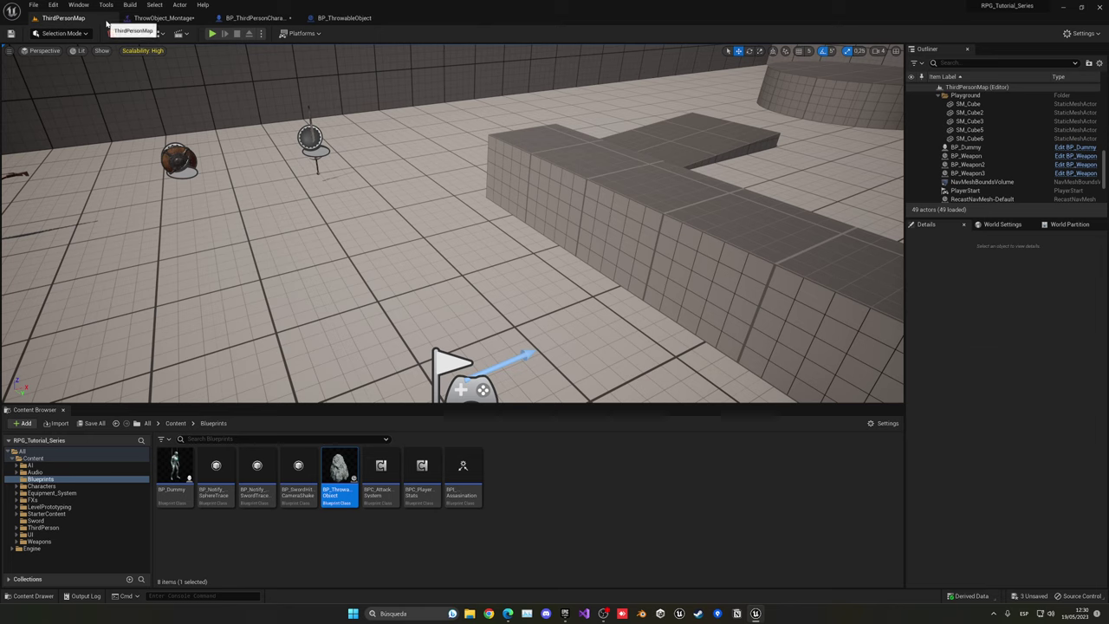
left_click(212, 34)
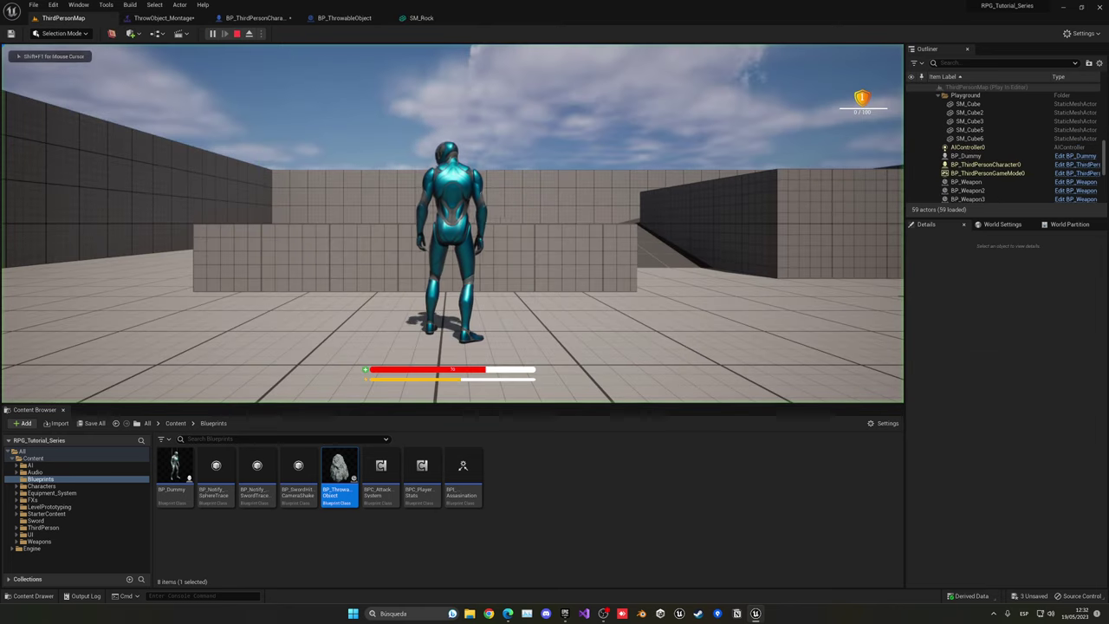
key("t")
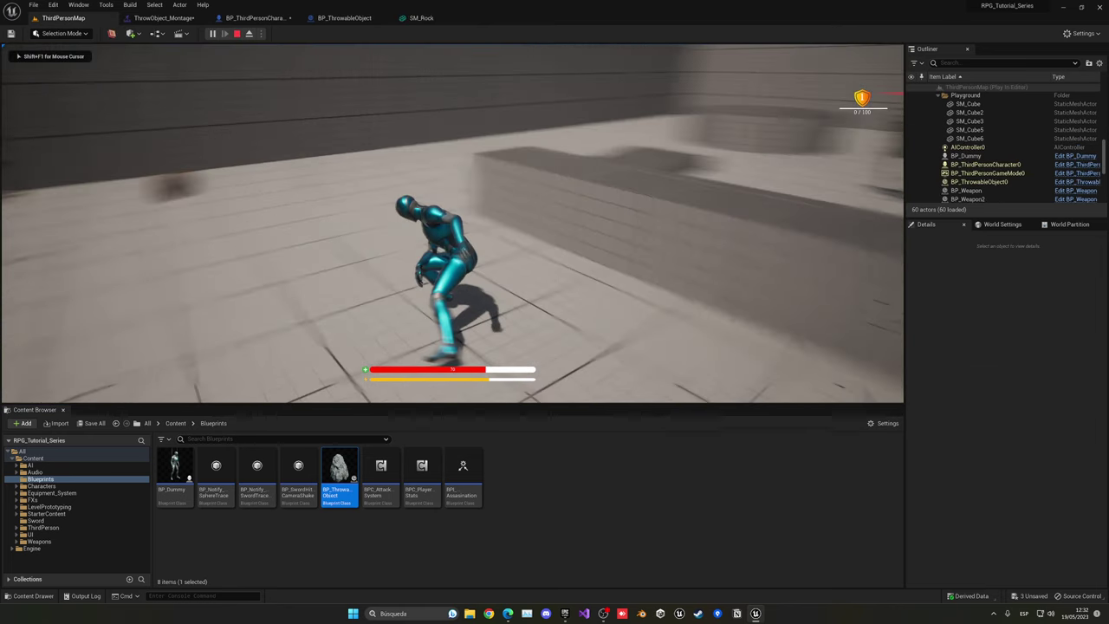
key("t")
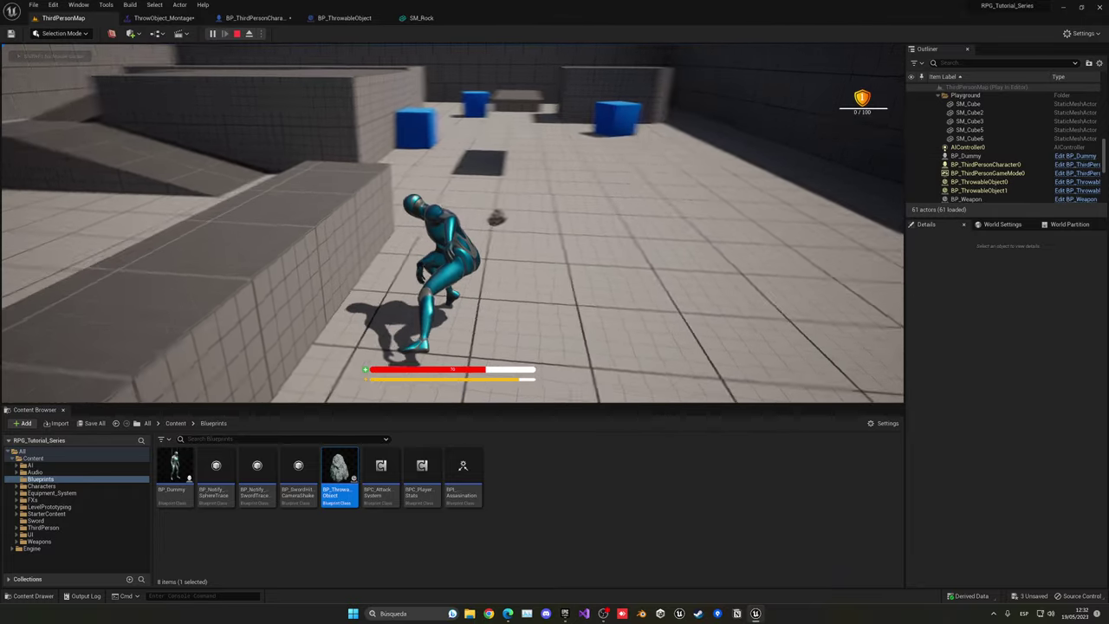
key("t")
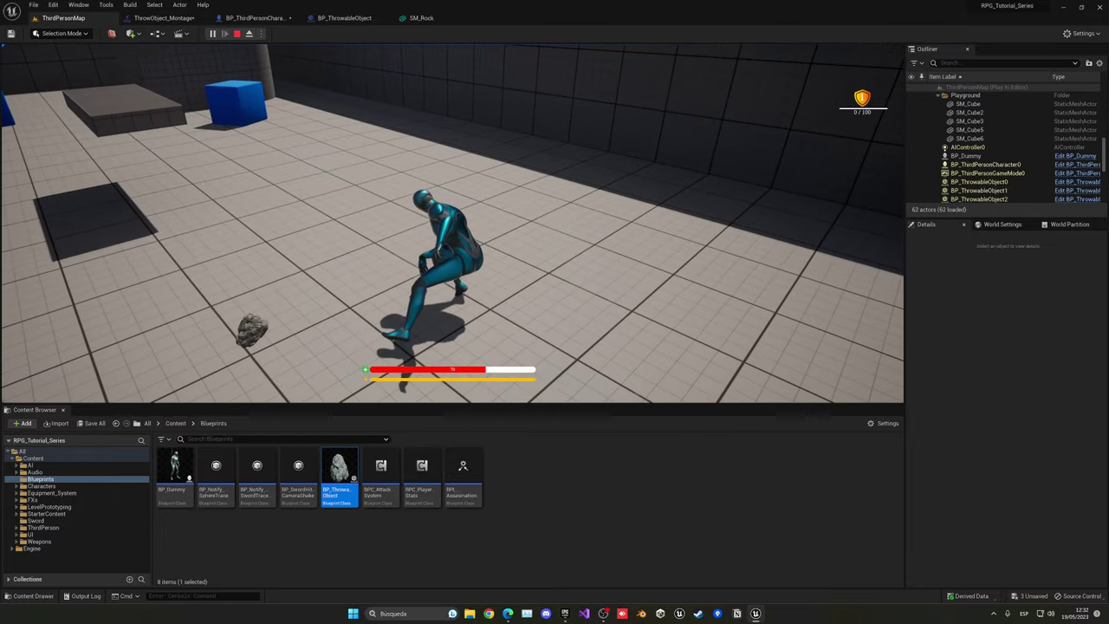
key("e")
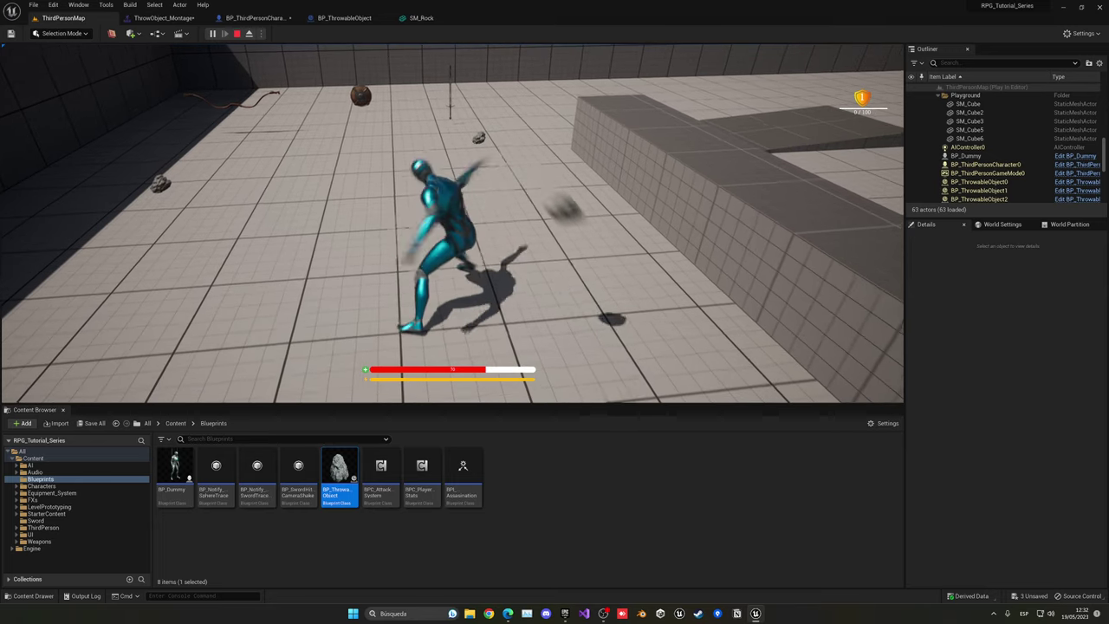
left_click(236, 33)
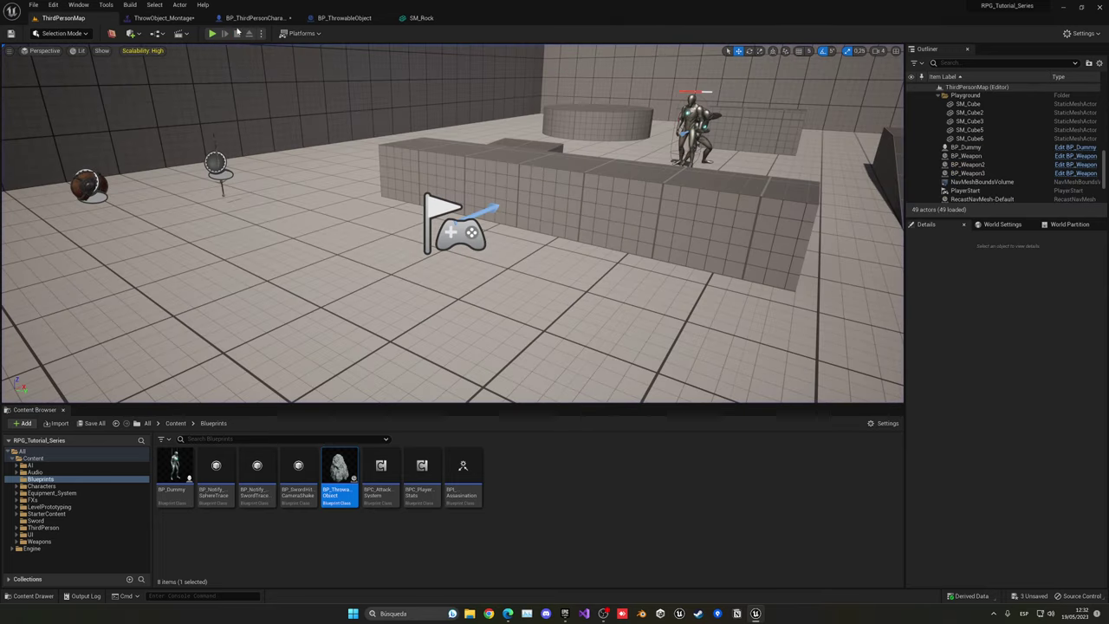
- Add a vector addition with X 20 between Sword Bottom Point's world location and the SpawnActor's Spawn Transform Location, and space out the nodes
left_click(269, 18)
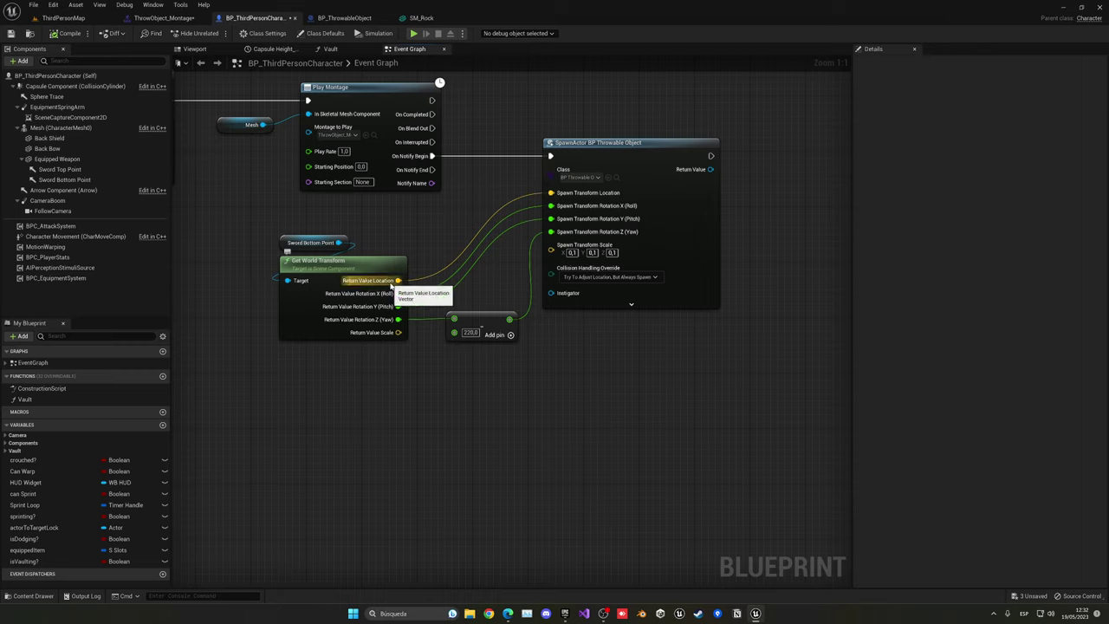
left_click_drag(429, 242, 429, 244)
key("Escape")
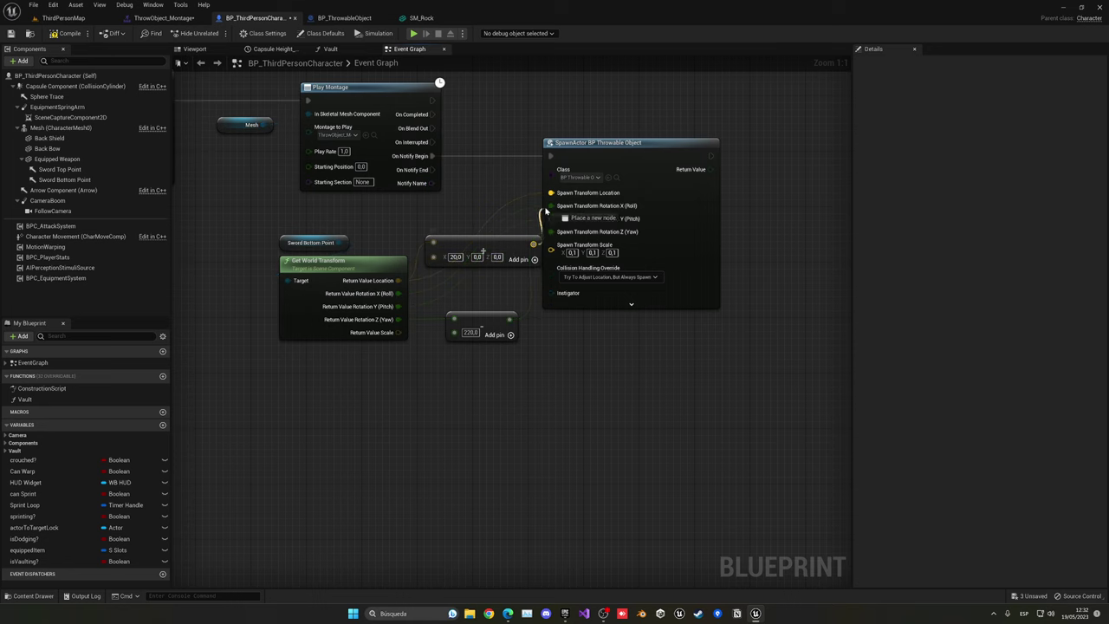
left_click_drag(612, 156, 653, 156)
left_click_drag(483, 252, 482, 211)
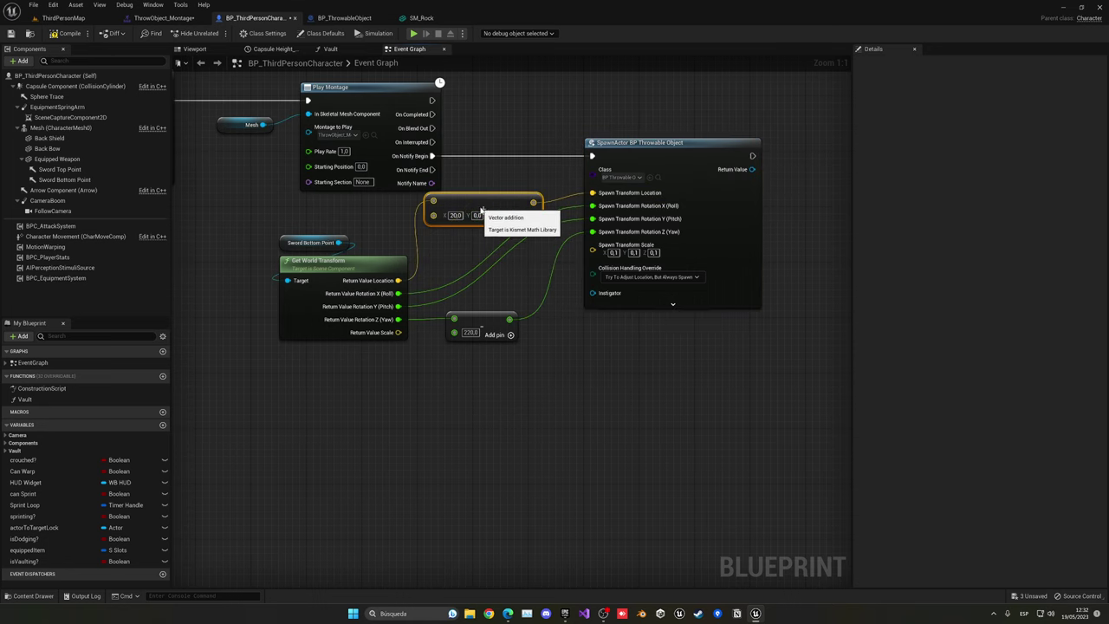
- Examine the placement and direction of the Sword Bottom Point arrow on the character model
left_click(194, 48)
left_click(495, 246)
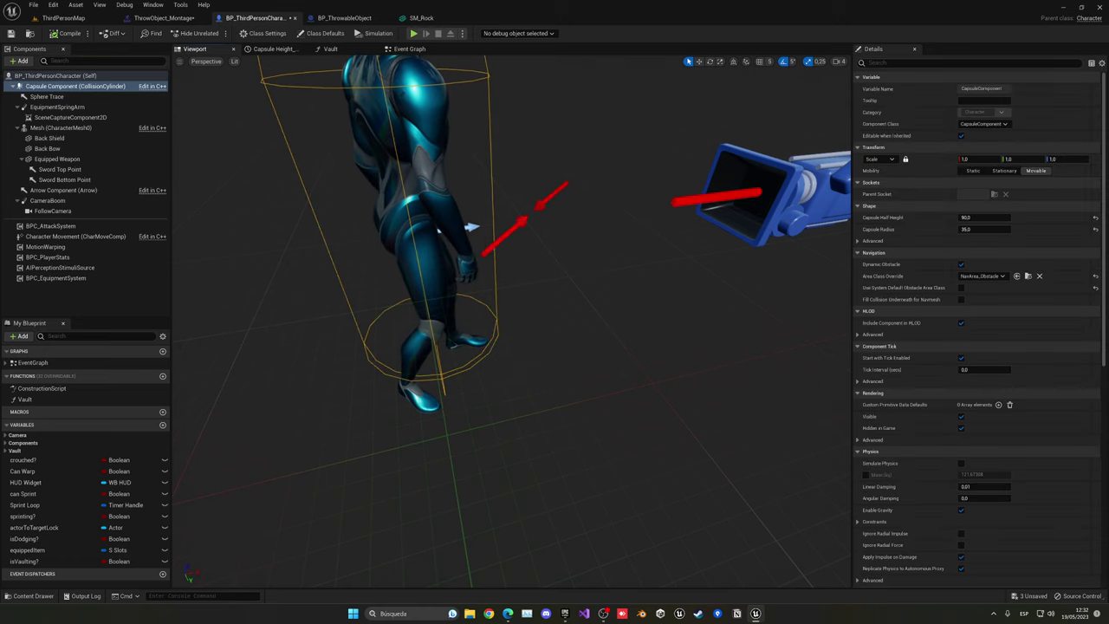
left_click(497, 244)
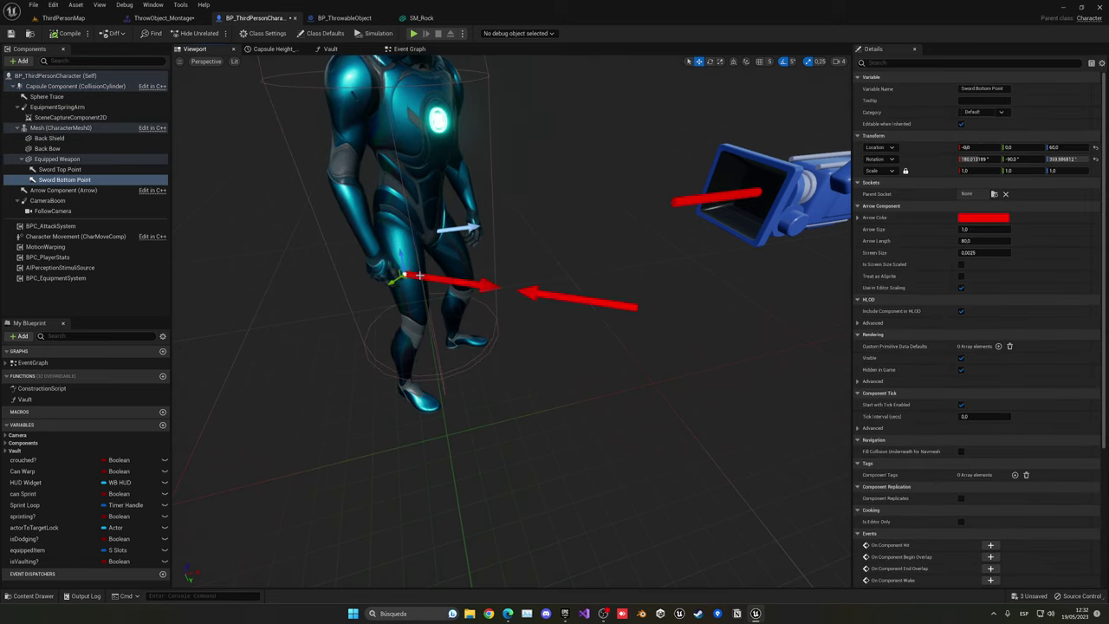
- Play-test two rock throws in ThirdPersonMap to check the new spawn offset, and end the session
left_click(69, 19)
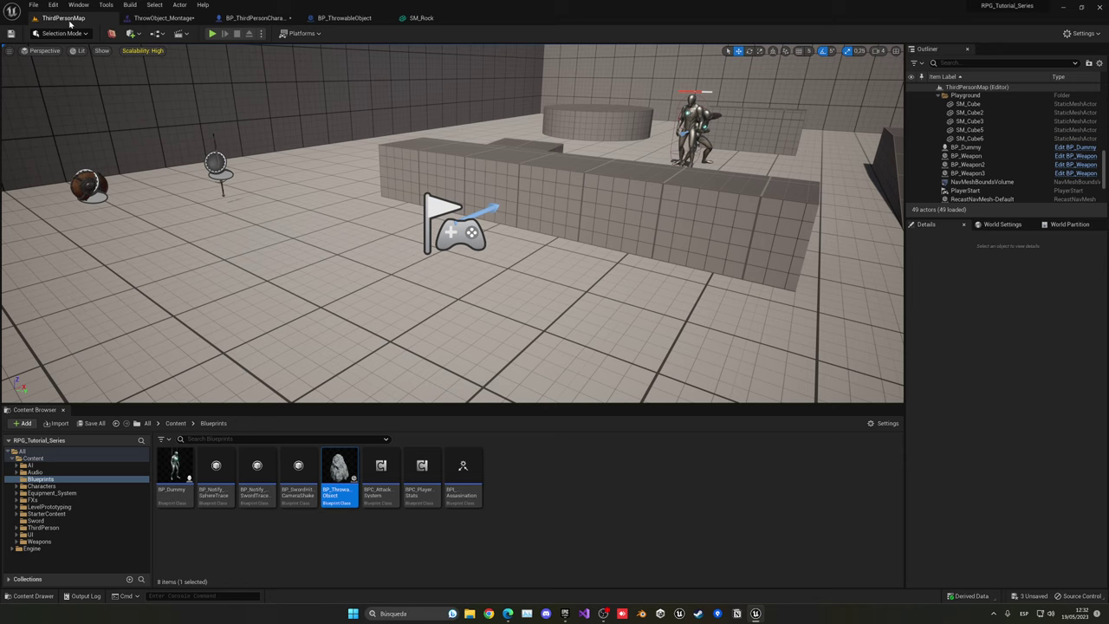
left_click(211, 33)
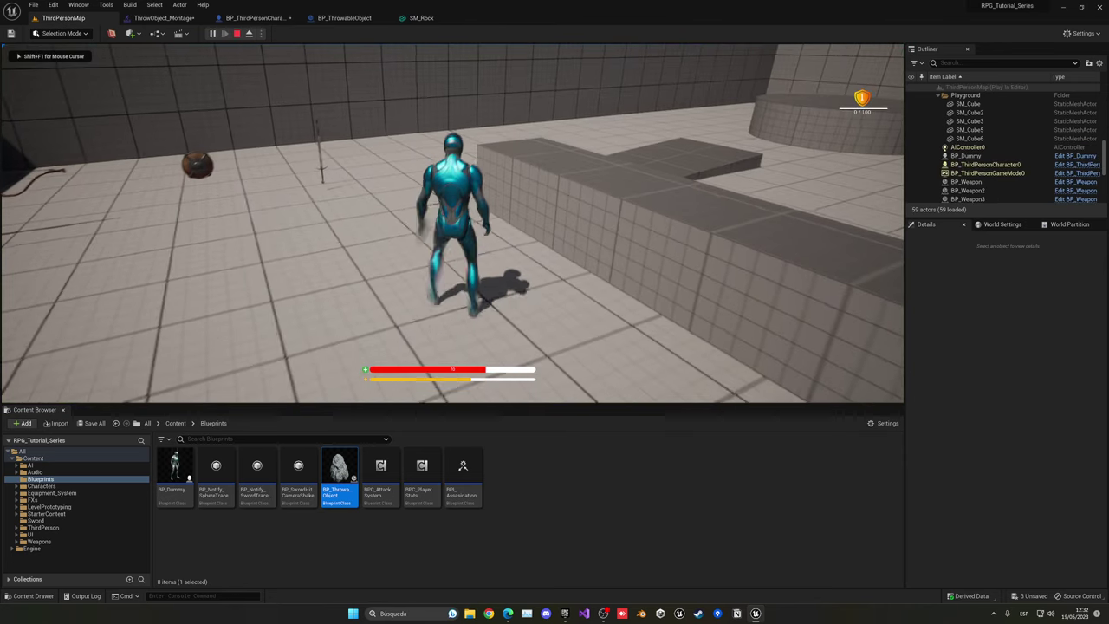
key("t")
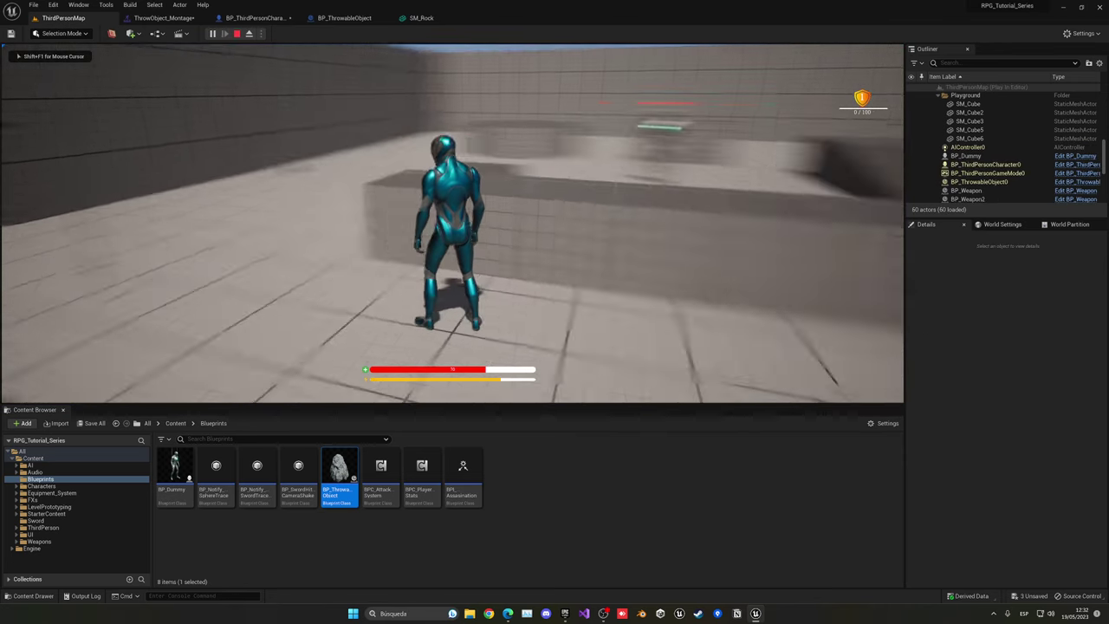
key("t")
key("space")
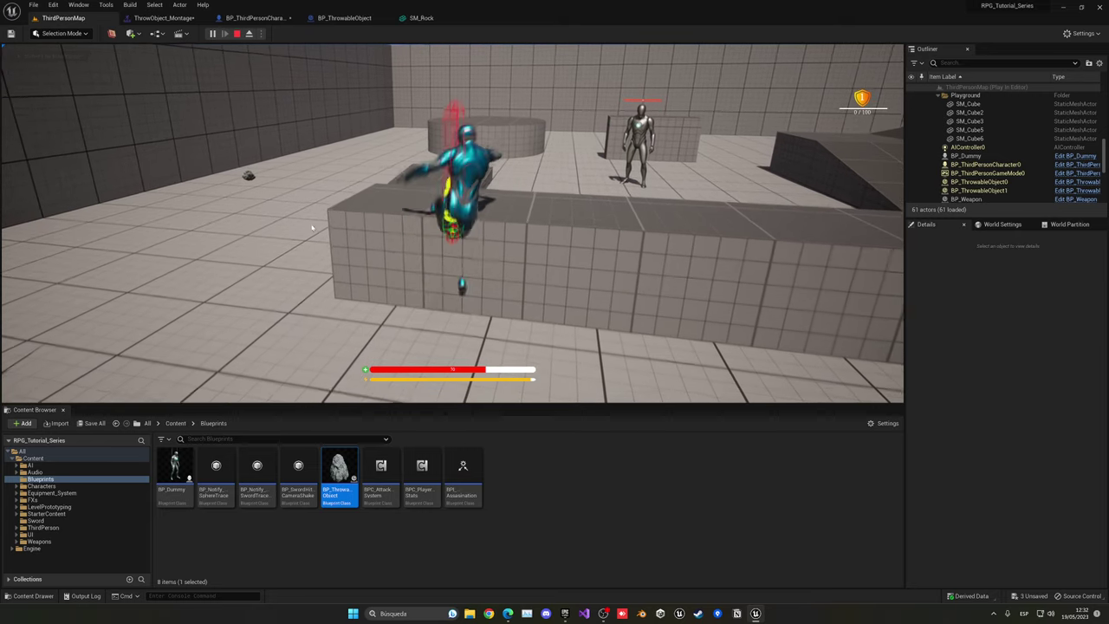
key("Escape")
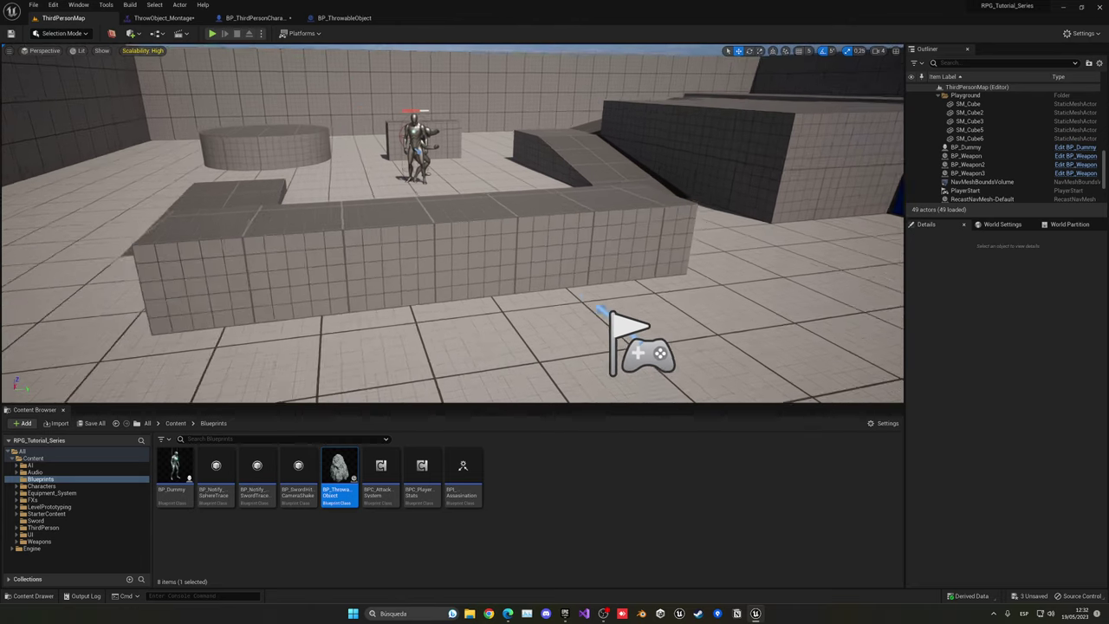
- Close the ThrowObject_Montage editor, switch to BP_ThrowableObject, and save all modified assets
left_click(170, 19)
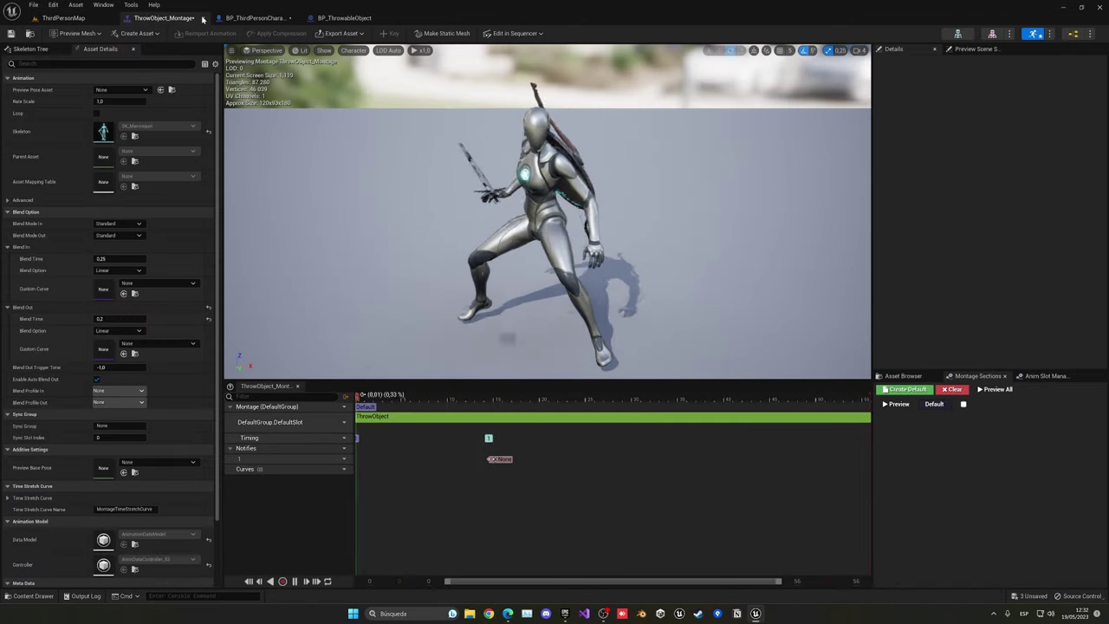
middle_click(151, 19)
left_click(151, 19)
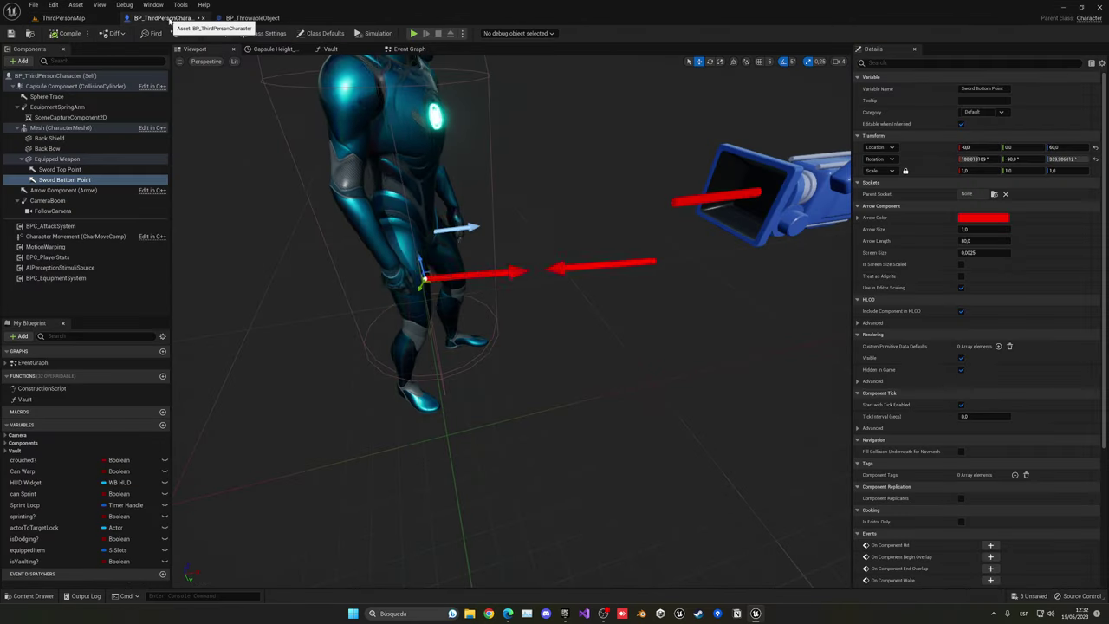
left_click(234, 18)
key("ctrl+shift+s")
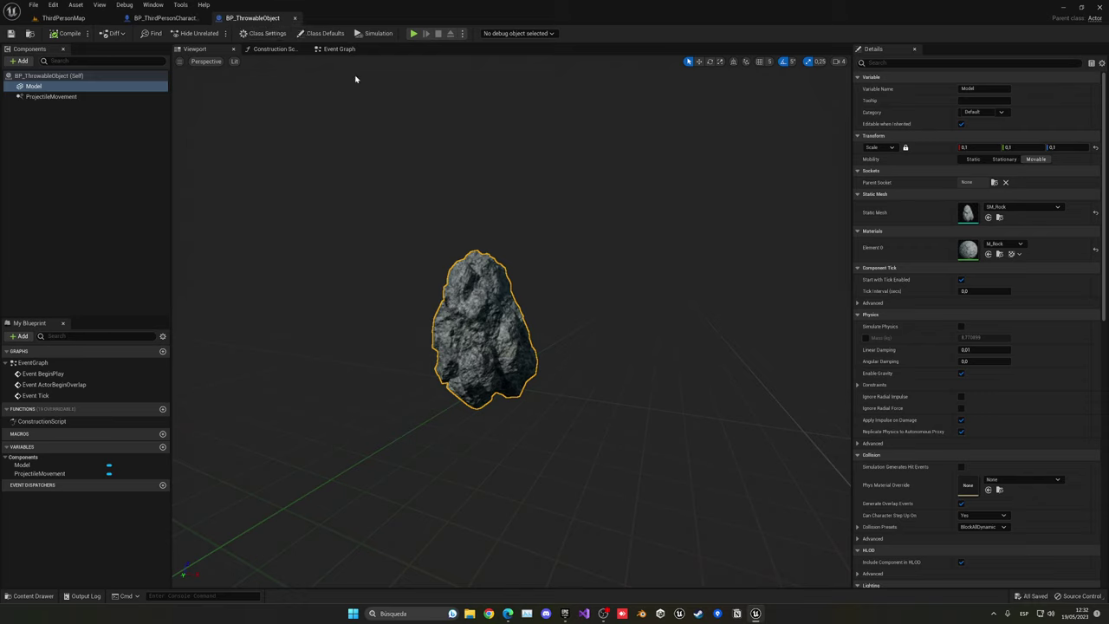
- Add an On Component Hit event for BP_ThrowableObject's Model component
left_click(34, 86)
scroll(1009, 273, "down", 10)
scroll(1009, 273, "down", 2)
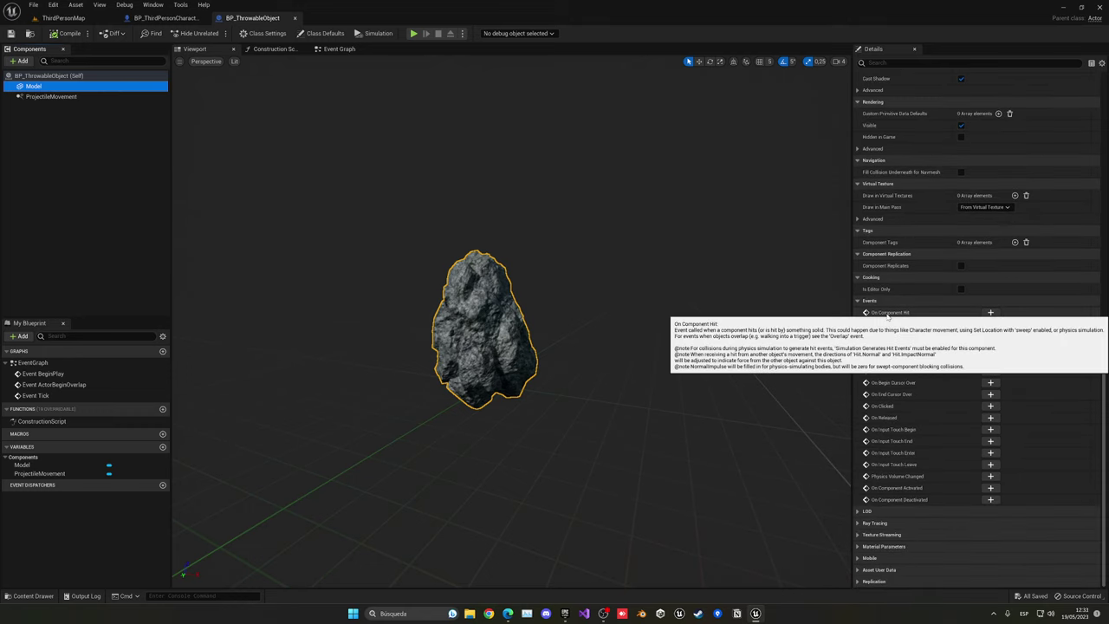
left_click(991, 313)
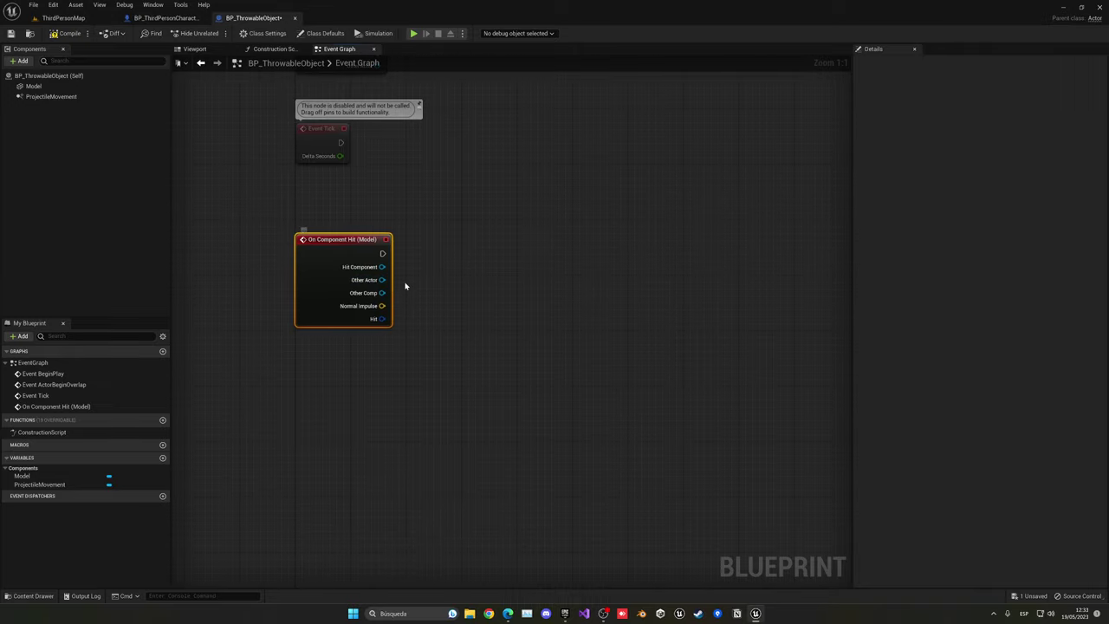
- Connect a Do Once node to the On Component Hit (Model) event and line it up beside the event
left_click_drag(431, 257, 435, 258)
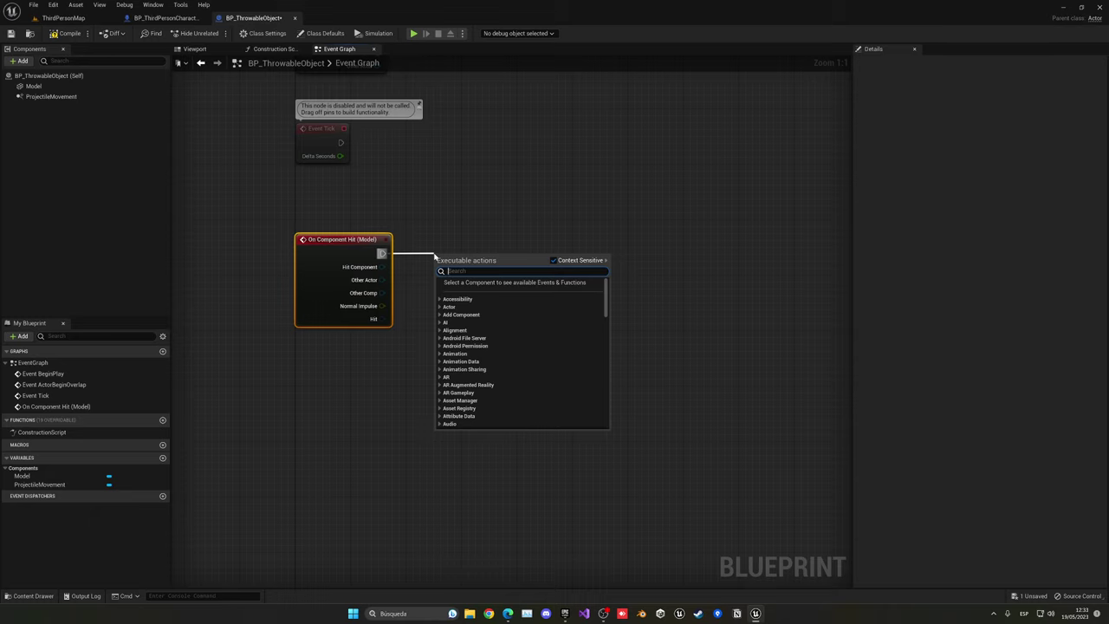
type("do om")
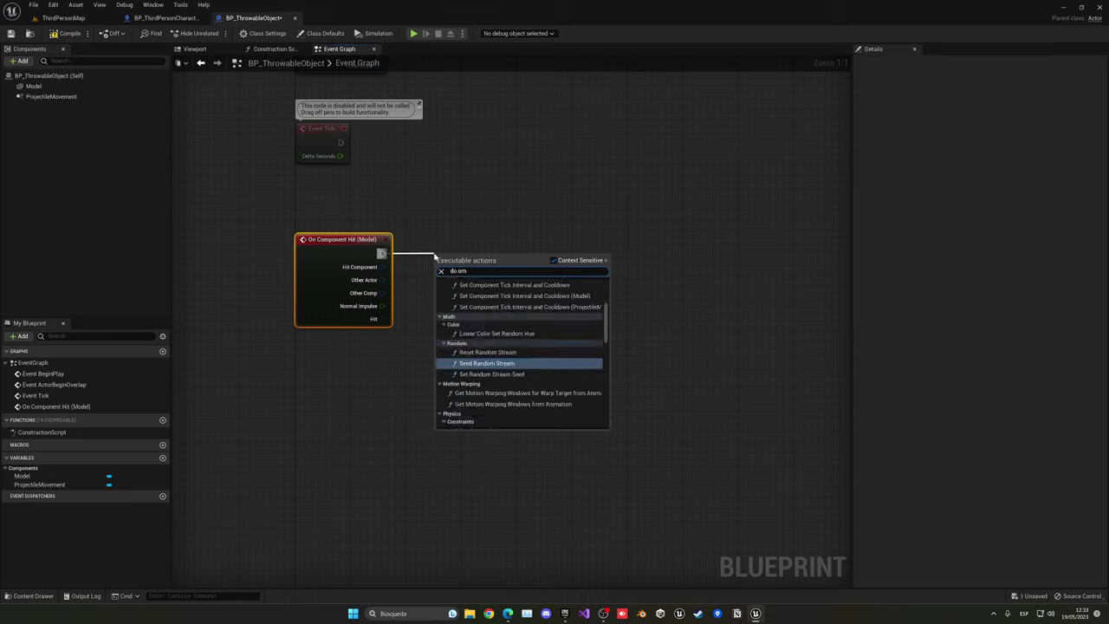
key("Return")
left_click_drag(452, 253, 469, 241)
right_click_drag(653, 297, 622, 277)
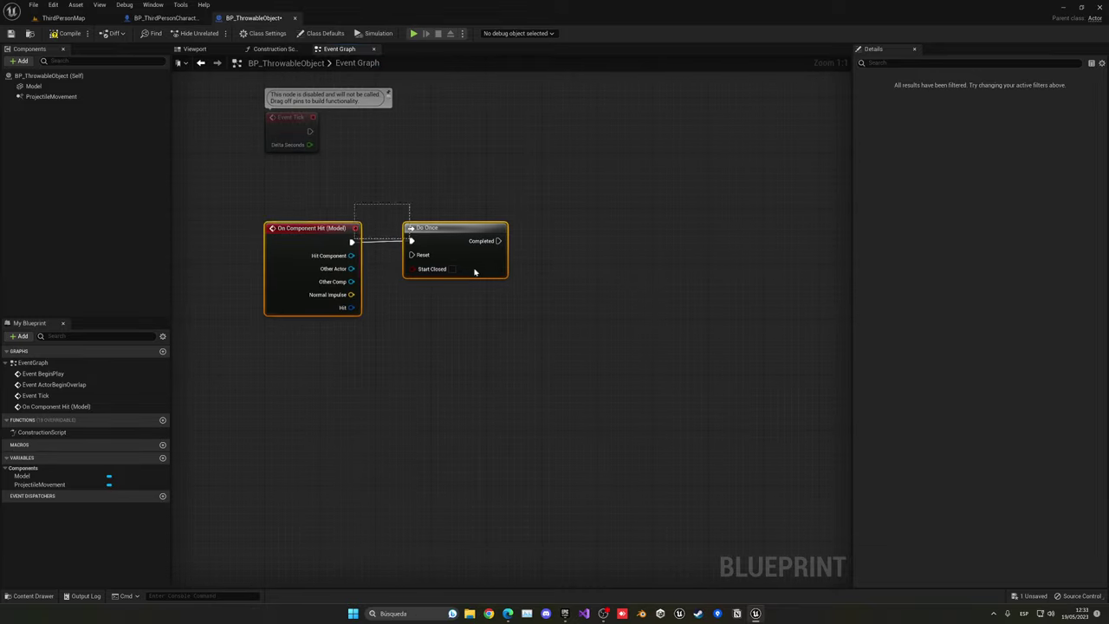
left_click(470, 308)
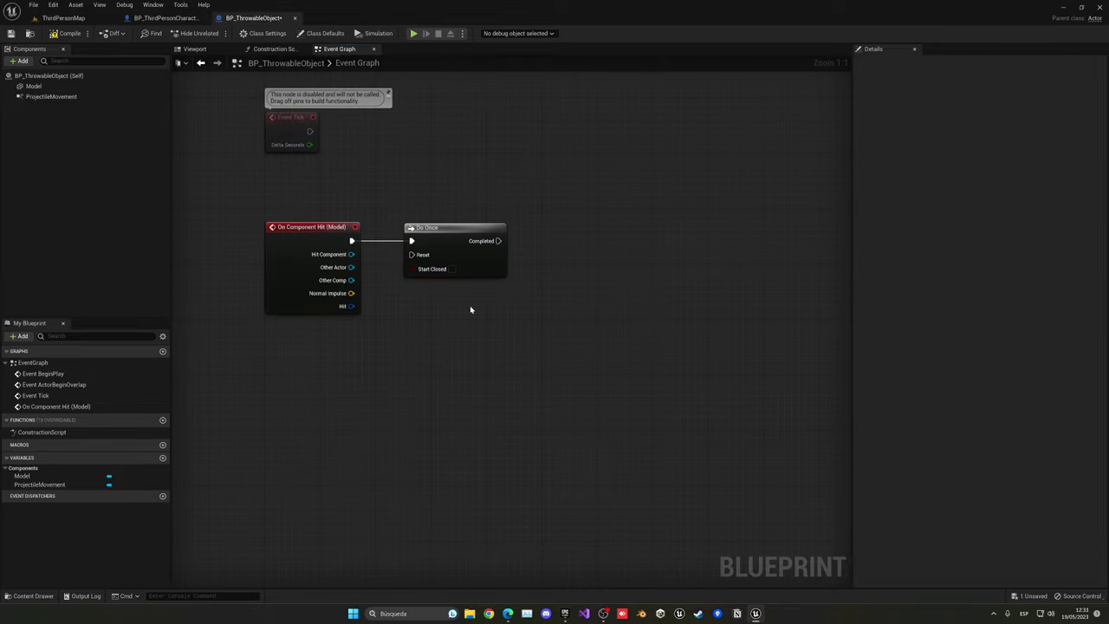
- Add a Print String node on Do Once's Completed output to test the hit event
left_click_drag(499, 241, 589, 232)
type("print")
key("Return")
left_click(539, 201)
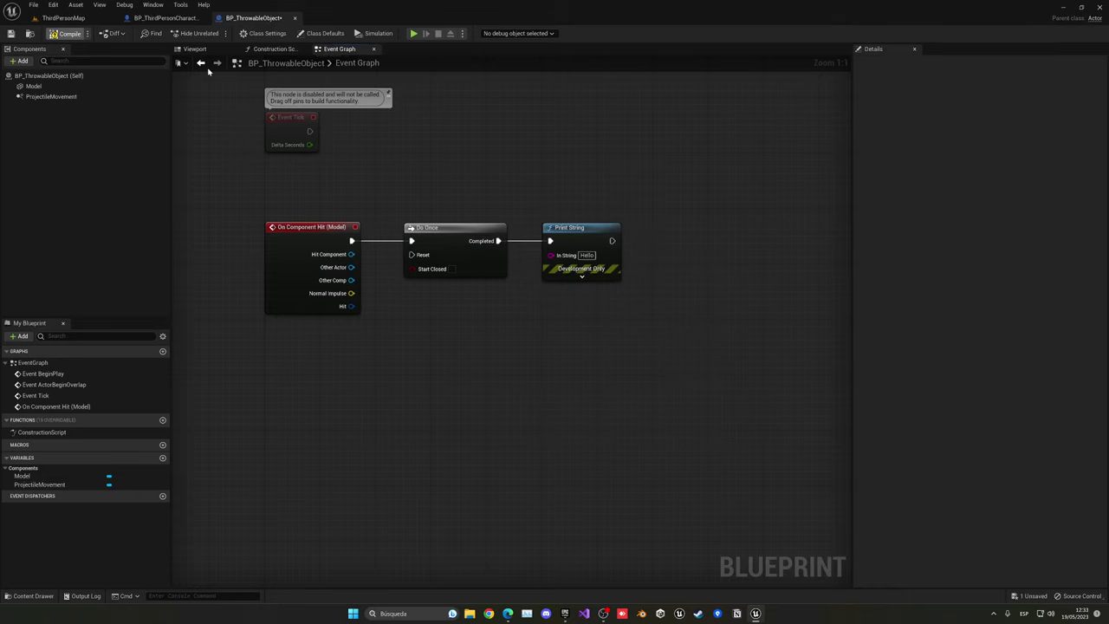
- Play-test a rock throw to check whether the hit event prints its message, and end the session
key("alt+p")
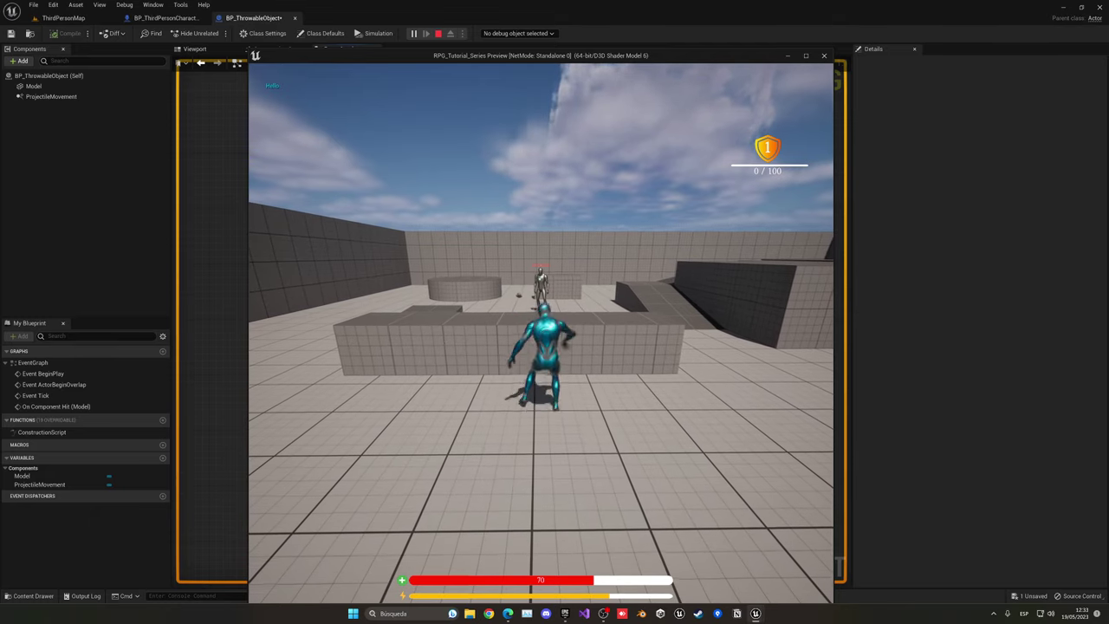
key("w")
key("Escape")
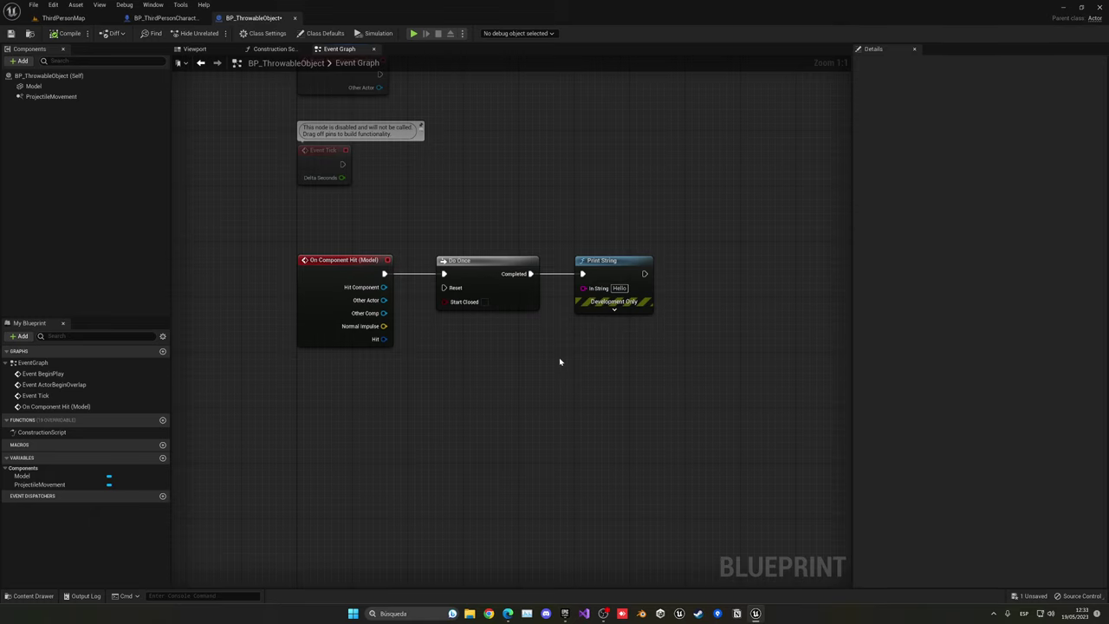
- Delete the Print String node after Do Once
left_click(611, 262)
key("Delete")
right_click_drag(624, 278, 453, 280)
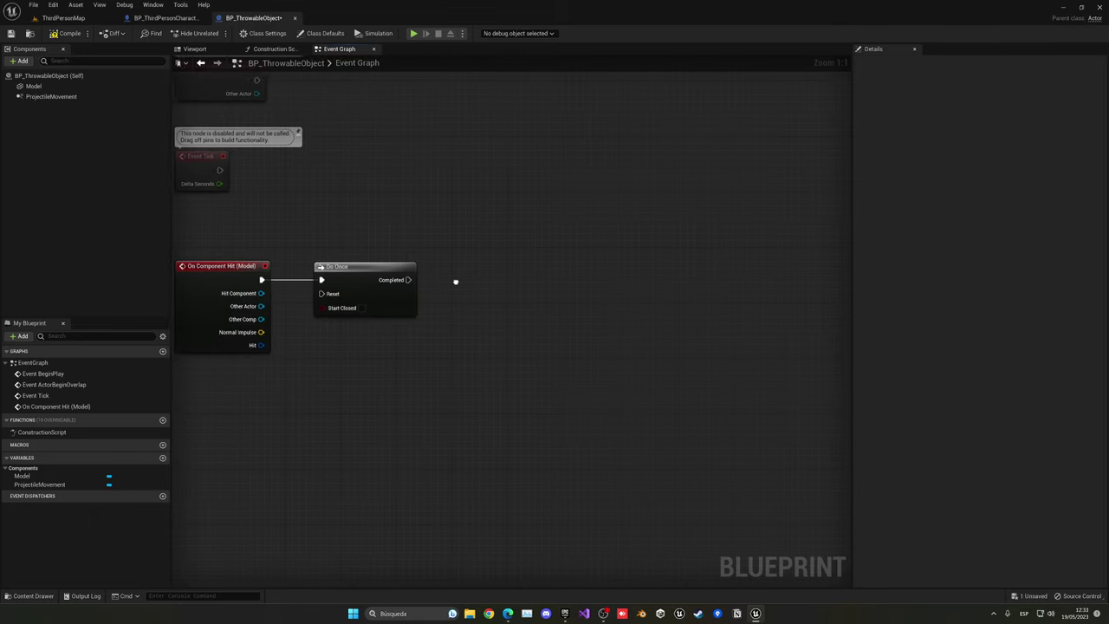
left_click_drag(412, 280, 462, 283)
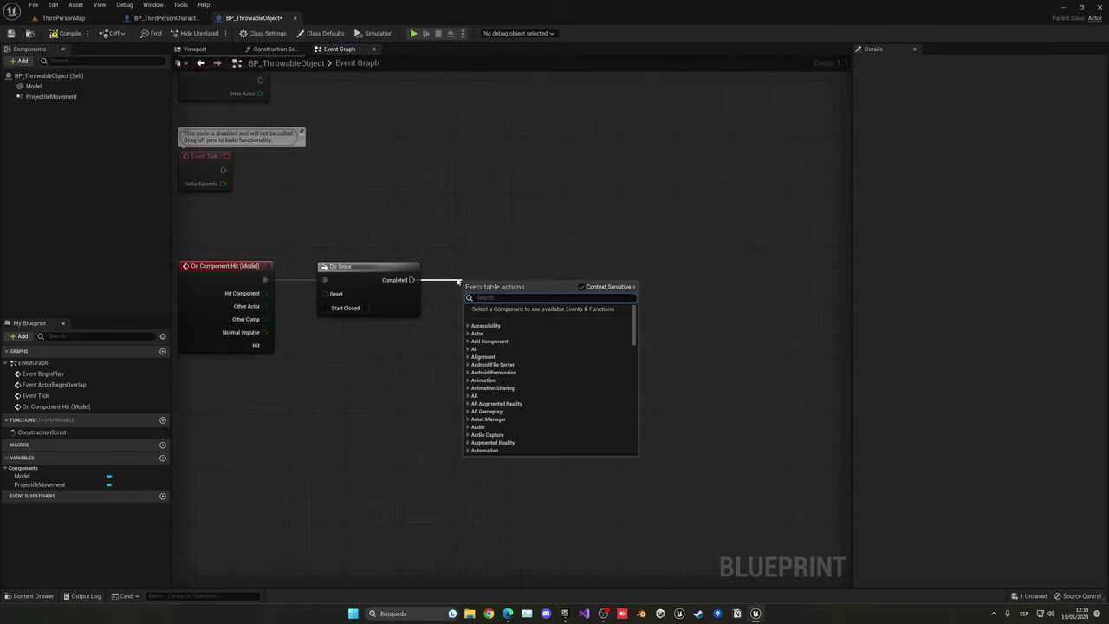
- Find and examine the G key's Report Noise Event nodes in BP_ThirdPersonCharacter's Event Graph
left_click(165, 17)
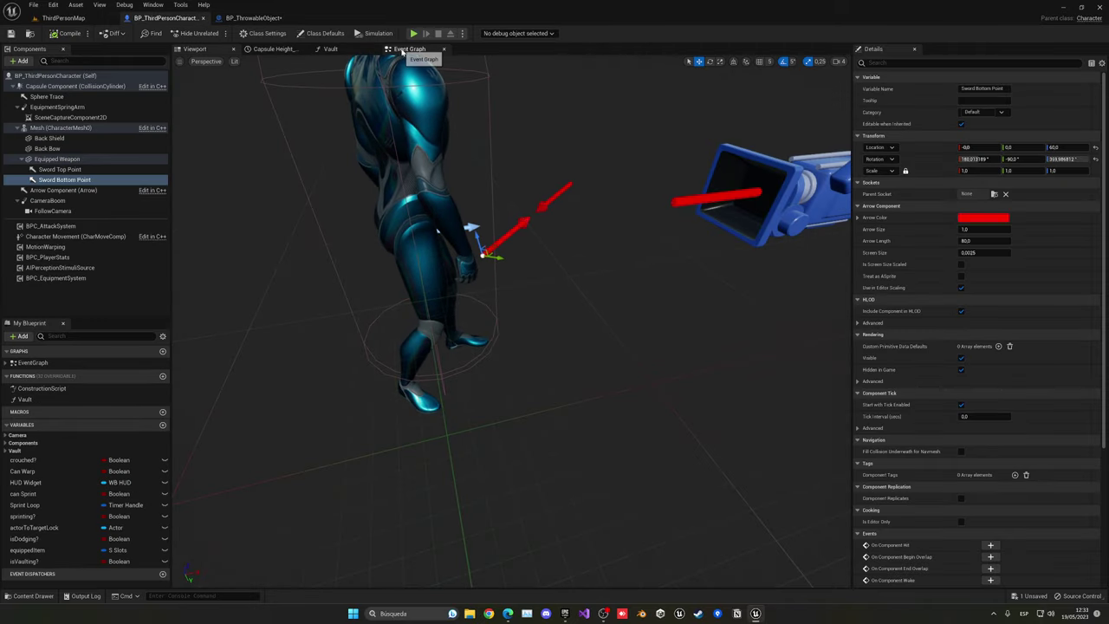
left_click(403, 50)
scroll(494, 353, "down", 7)
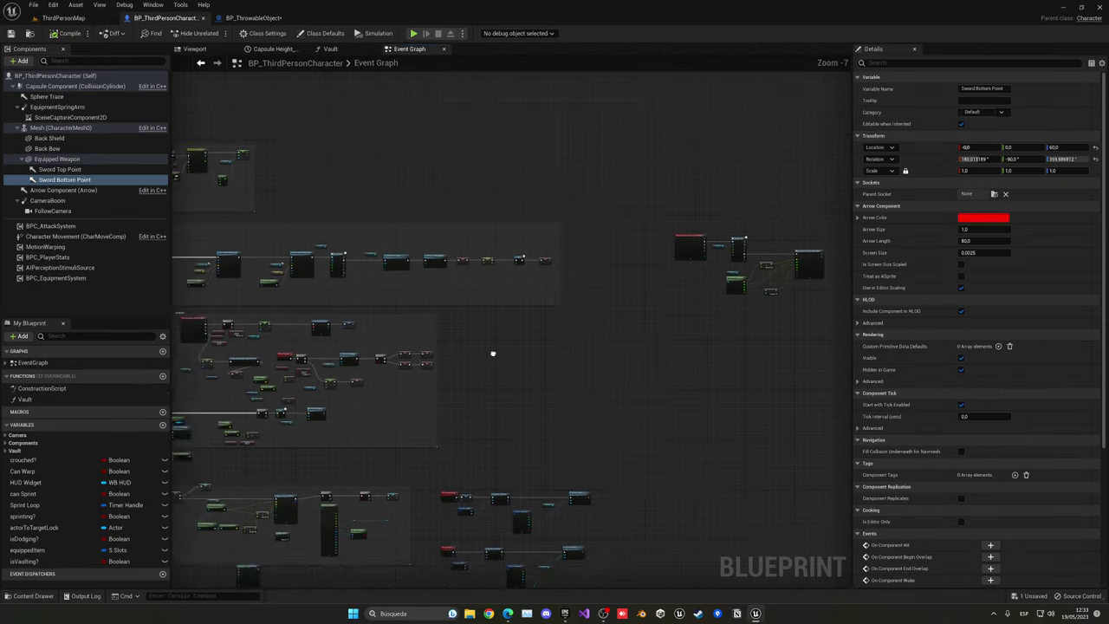
right_click_drag(493, 354, 515, 184)
scroll(512, 287, "up", 2)
right_click_drag(480, 263, 644, 165)
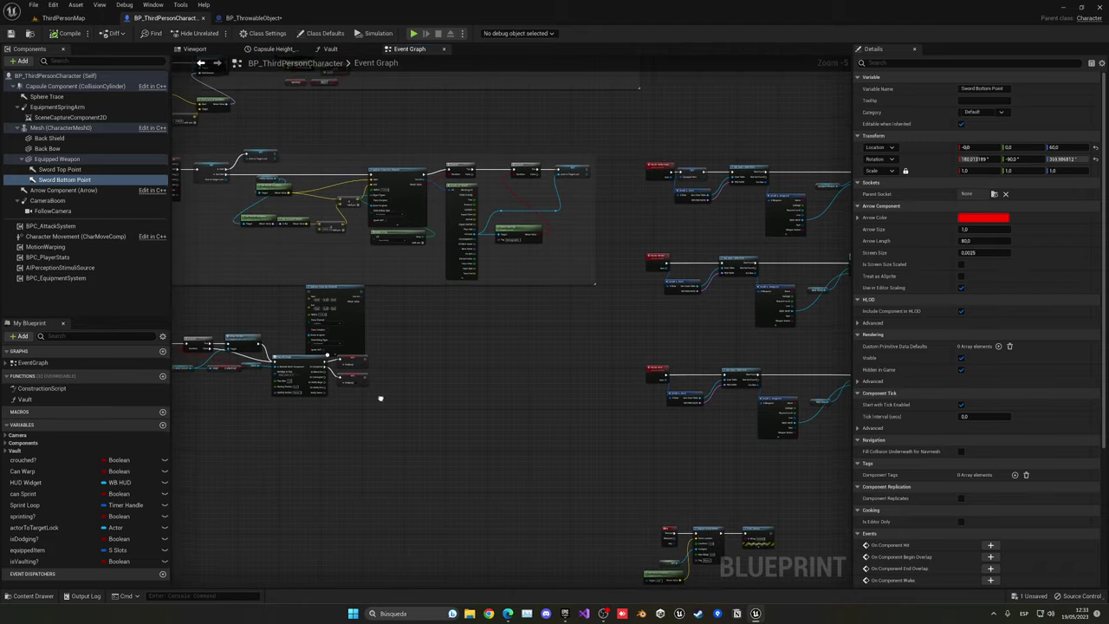
right_click_drag(381, 399, 512, 271)
right_click_drag(571, 330, 395, 267)
right_click_drag(560, 305, 350, 231)
scroll(408, 267, "up", 4)
right_click_drag(407, 266, 306, 199)
left_click_drag(304, 184, 549, 342)
left_click(371, 277)
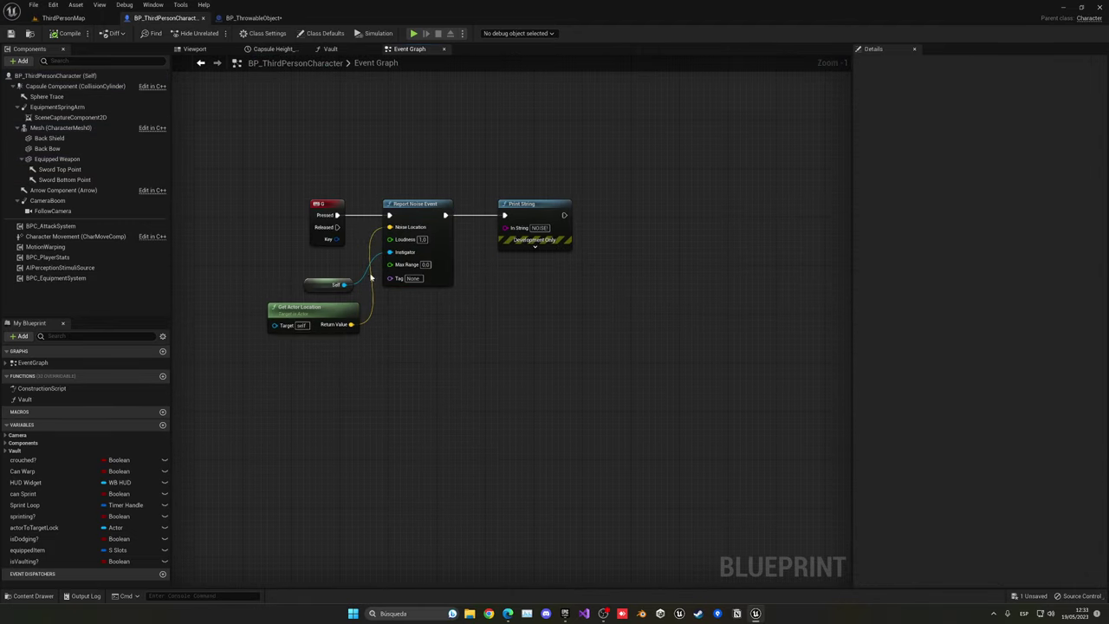
- Copy the Report Noise Event and Get Actor Location nodes from BP_ThirdPersonCharacter into BP_ThrowableObject's Event Graph
left_click_drag(302, 256, 428, 287)
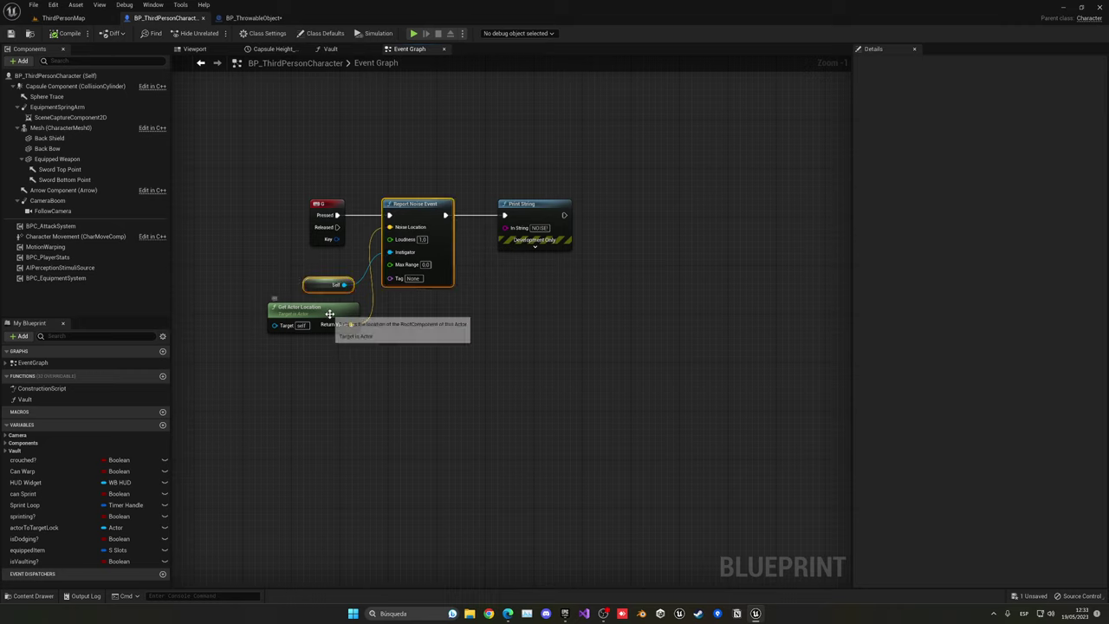
left_click_drag(404, 186, 459, 366)
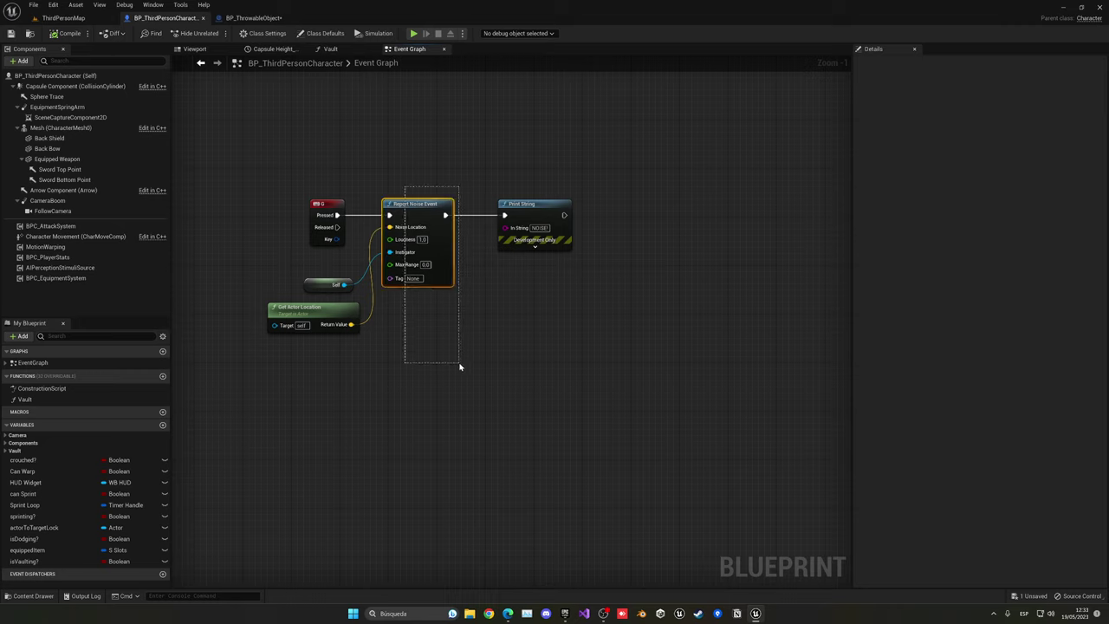
left_click(337, 309, "ctrl")
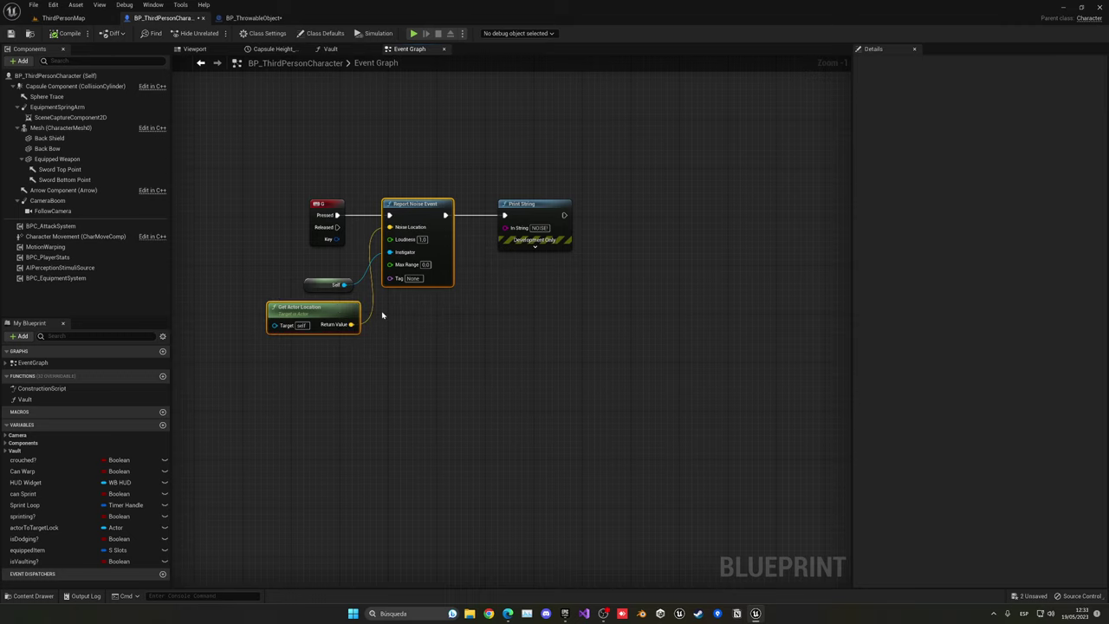
left_click(420, 292)
left_click(276, 20)
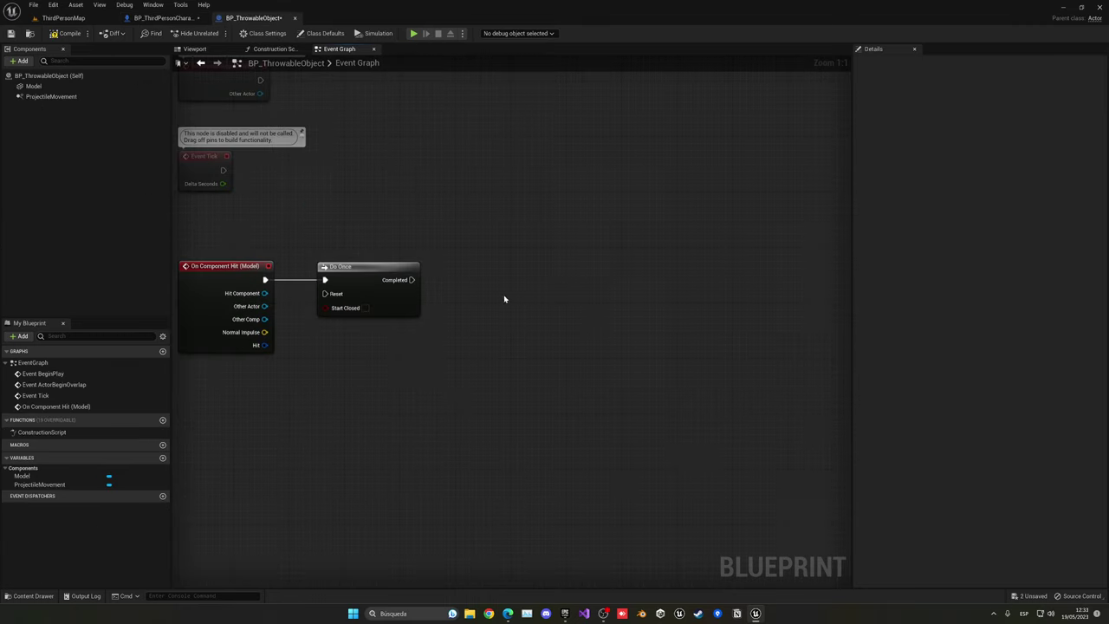
right_click_drag(433, 288, 480, 273)
left_click(160, 19)
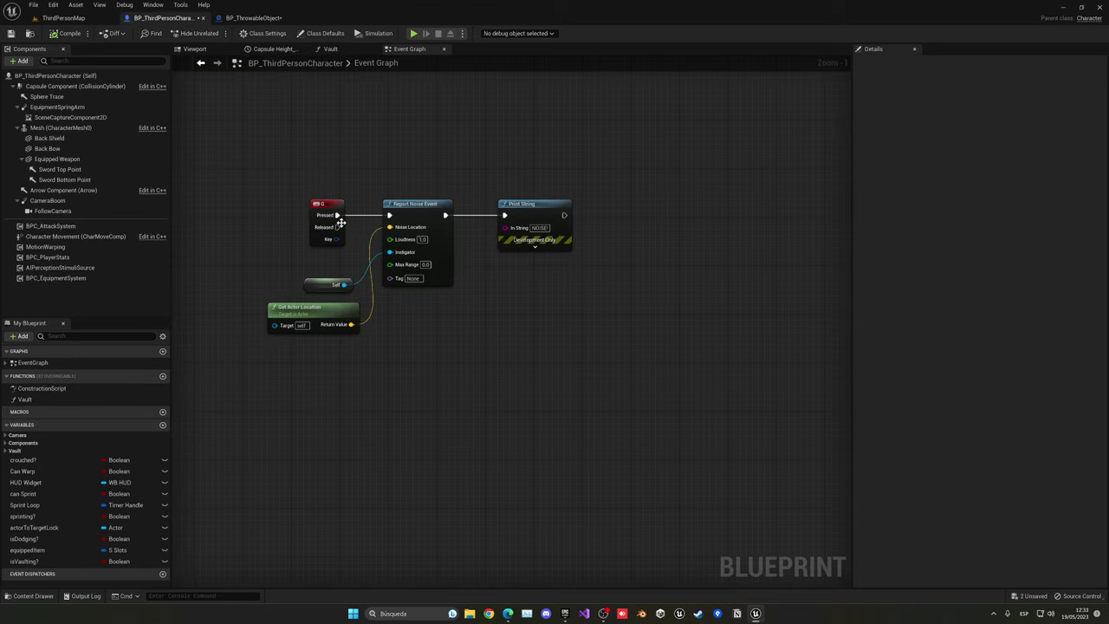
left_click(444, 216)
left_click(433, 205, "ctrl")
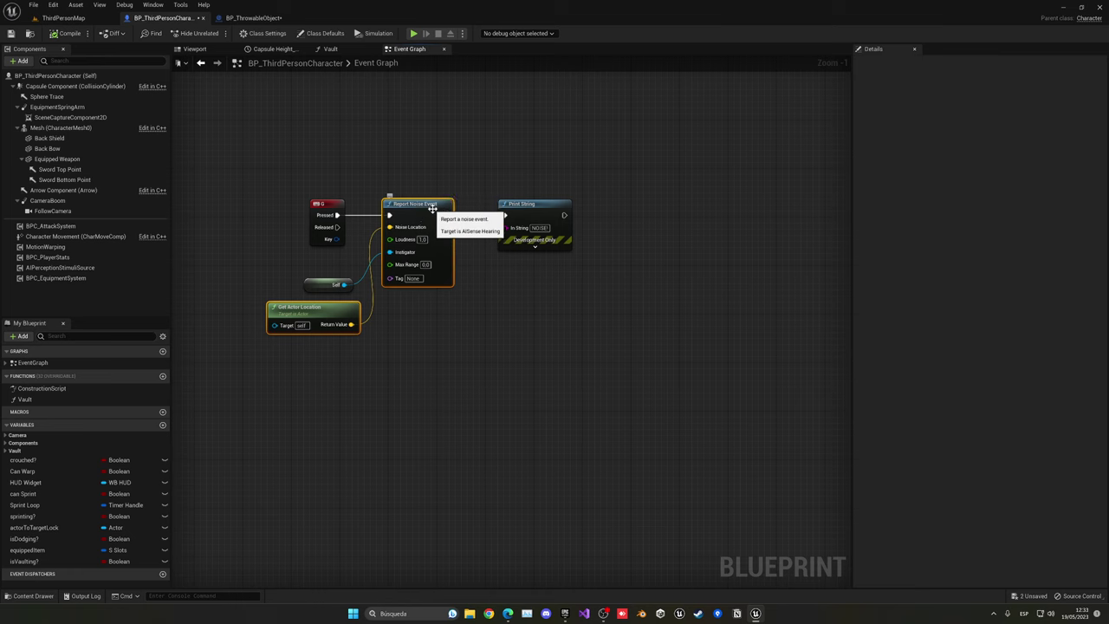
key("ctrl+c")
left_click(254, 18)
key("ctrl+v")
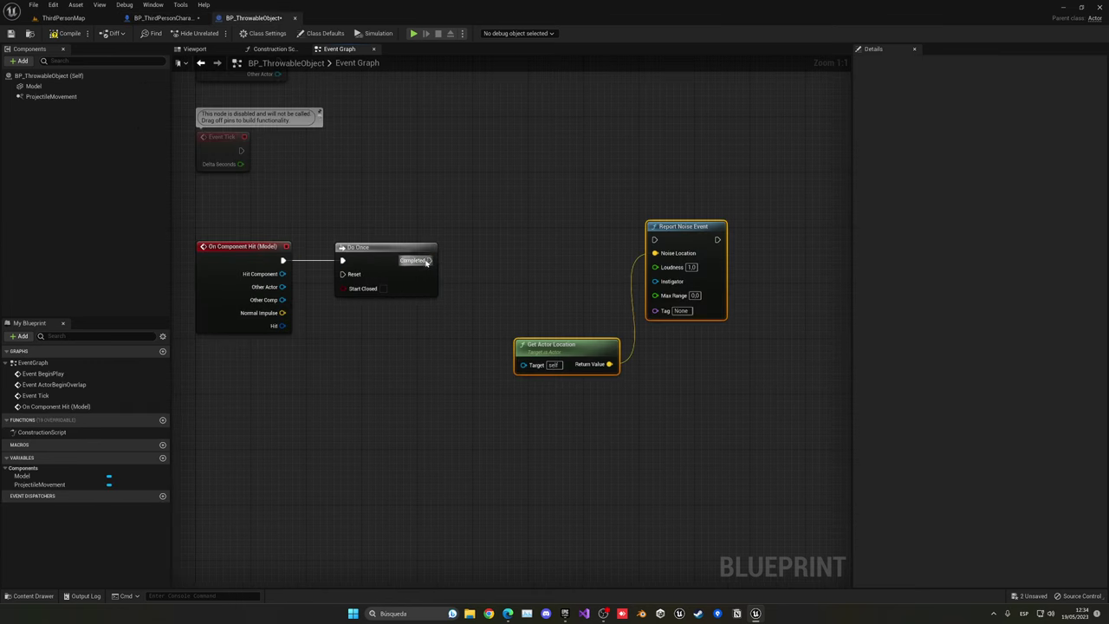
- Connect Do Once's Completed output to Report Noise Event, with the pasted nodes lined up beside Do Once
left_click_drag(426, 261, 593, 249)
left_click(584, 223)
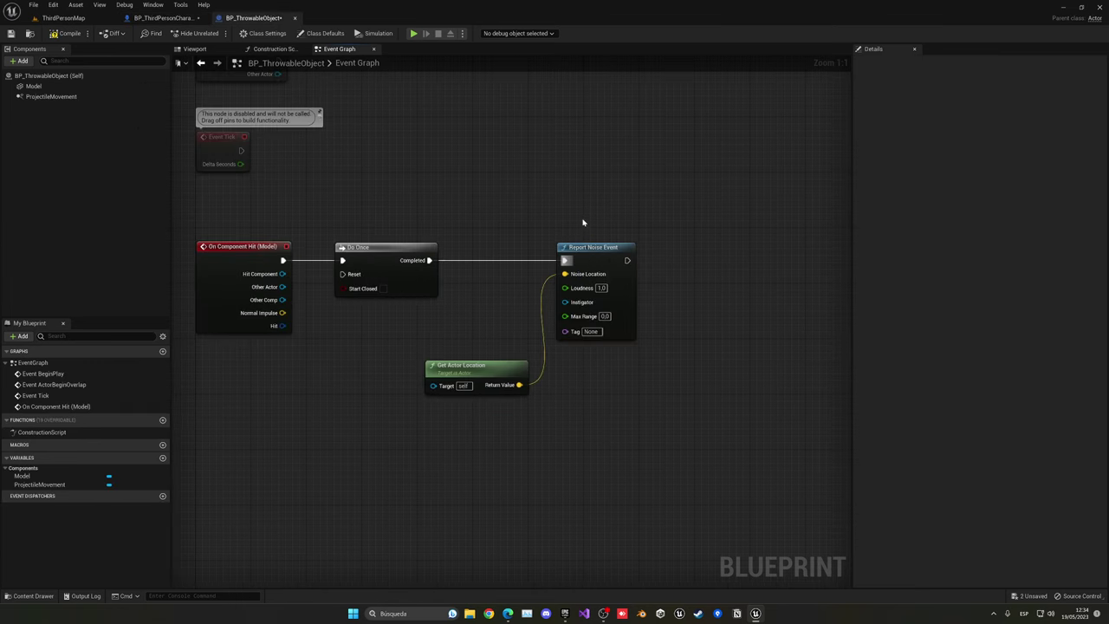
right_click_drag(583, 223, 537, 157)
- Add a Get Player Character node as Report Noise Event's Instigator in BP_ThrowableObject, and place it above Get Actor Location
left_click(158, 18)
right_click_drag(496, 338, 563, 340)
left_click(448, 317)
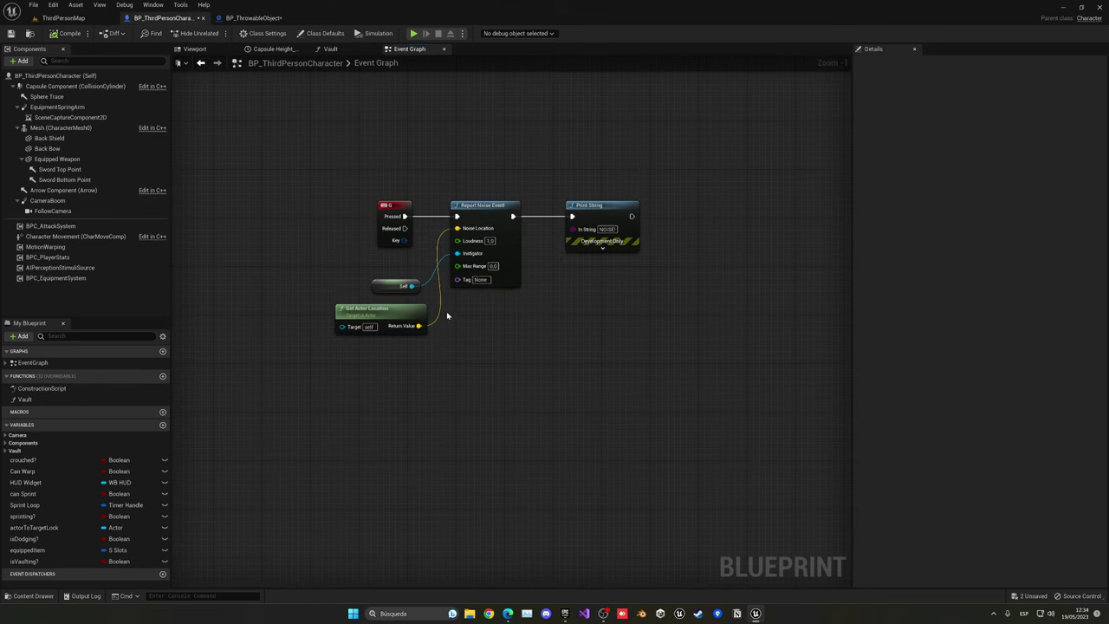
left_click(256, 18)
right_click_drag(453, 280, 566, 278)
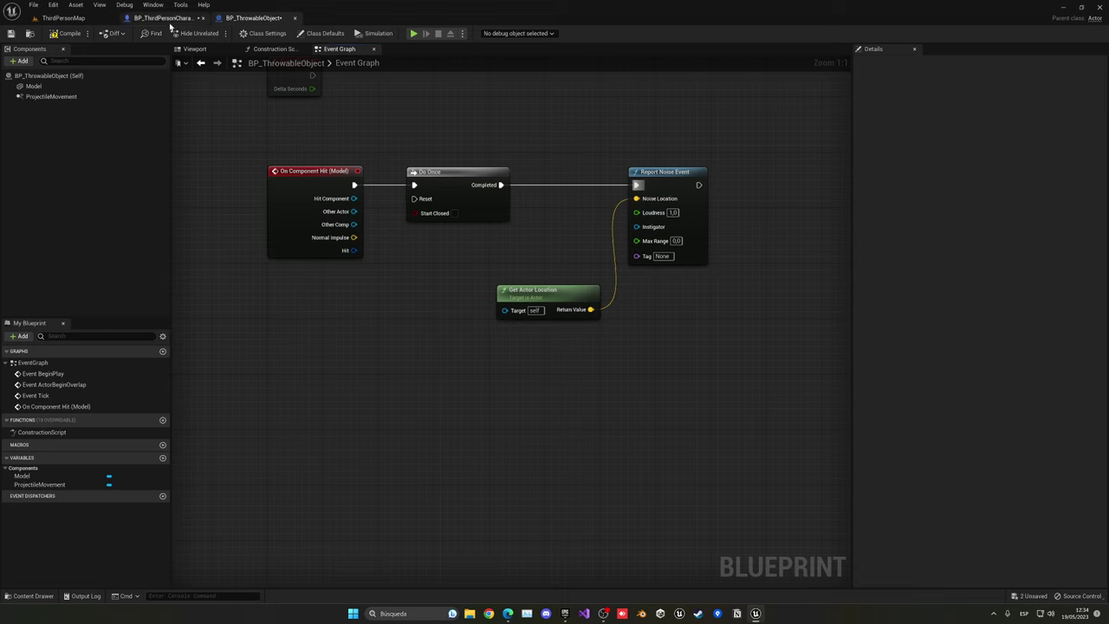
left_click_drag(643, 230, 586, 234)
type("get player")
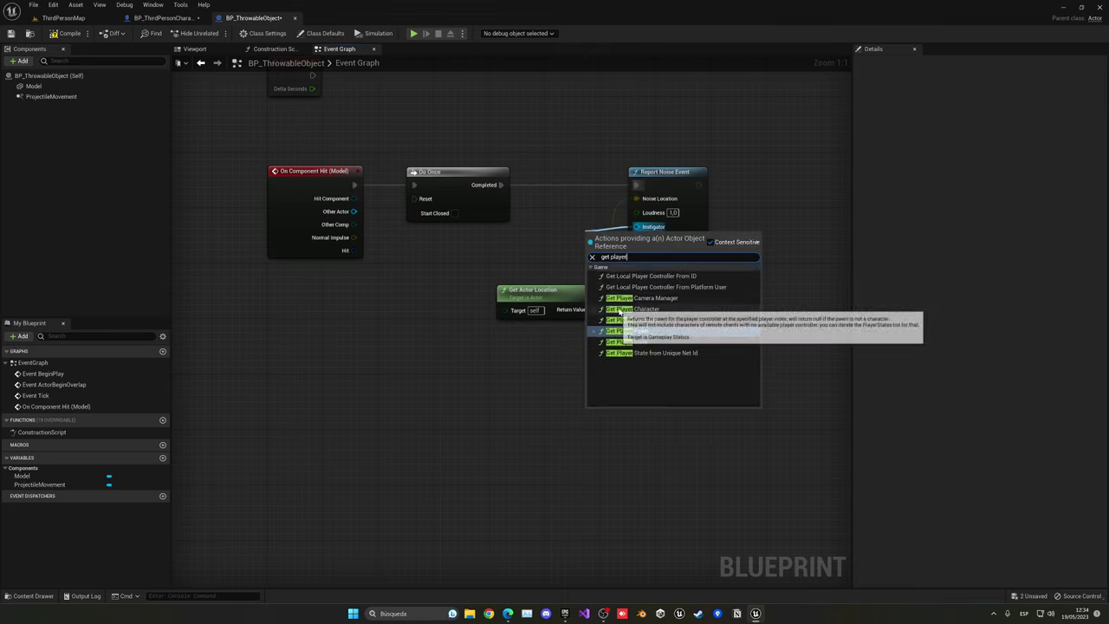
left_click(633, 308)
left_click_drag(606, 227, 514, 243)
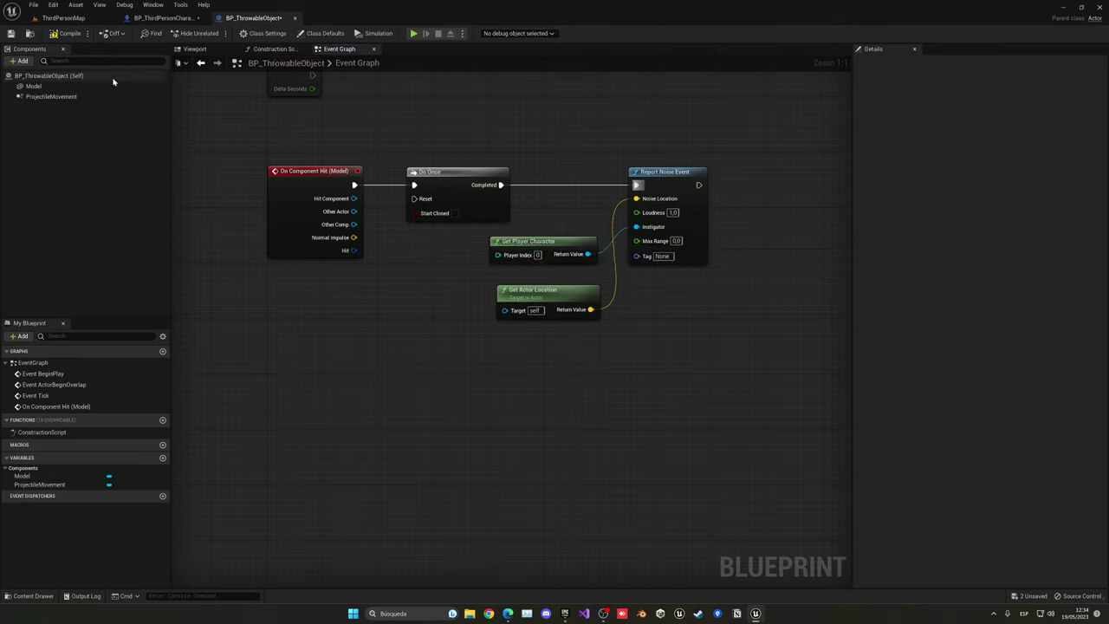
- Replace Get Player Character with a Self reference as Report Noise Event's Instigator, and save BP_ThrowableObject
left_click(548, 242)
key("Delete")
left_click_drag(637, 227, 530, 243)
key("Escape")
left_click_drag(637, 226, 540, 269)
type("self")
key("Return")
left_click(631, 300)
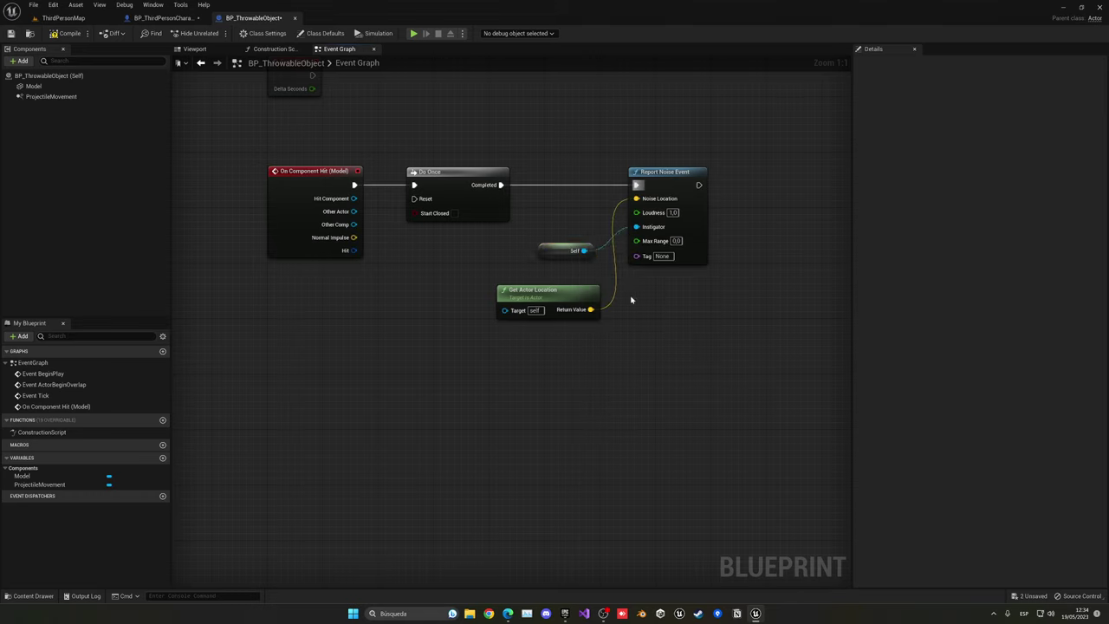
left_click(11, 34)
right_click_drag(644, 307, 595, 314)
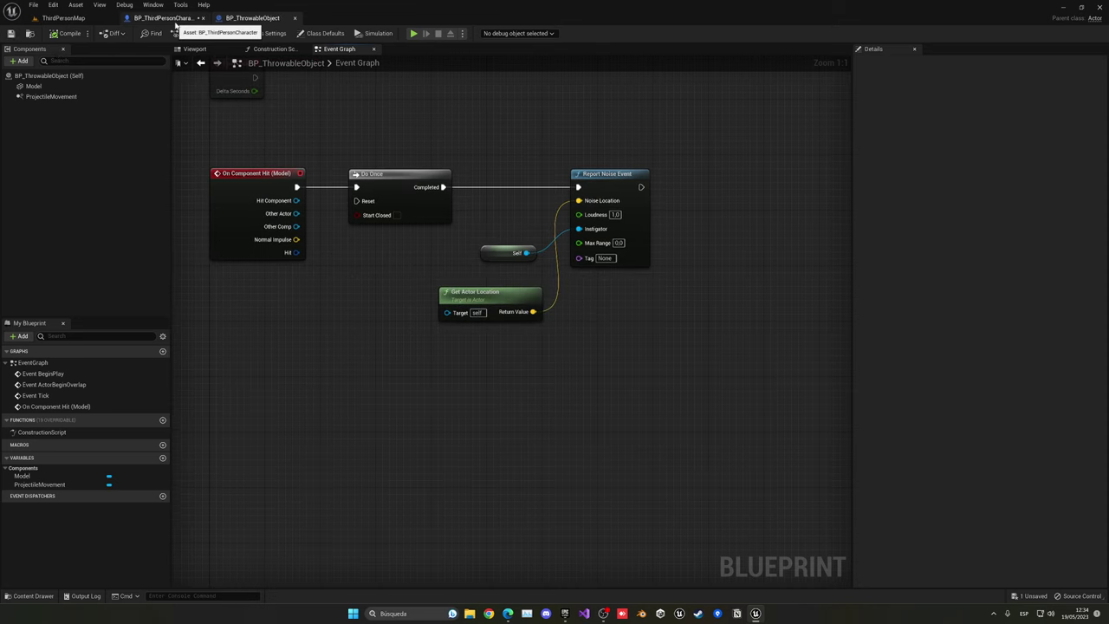
- Disconnect the G key from Report Noise Event in BP_ThirdPersonCharacter, and wrap these nodes in a comment titled Debug Noise Distraction
left_click(163, 17)
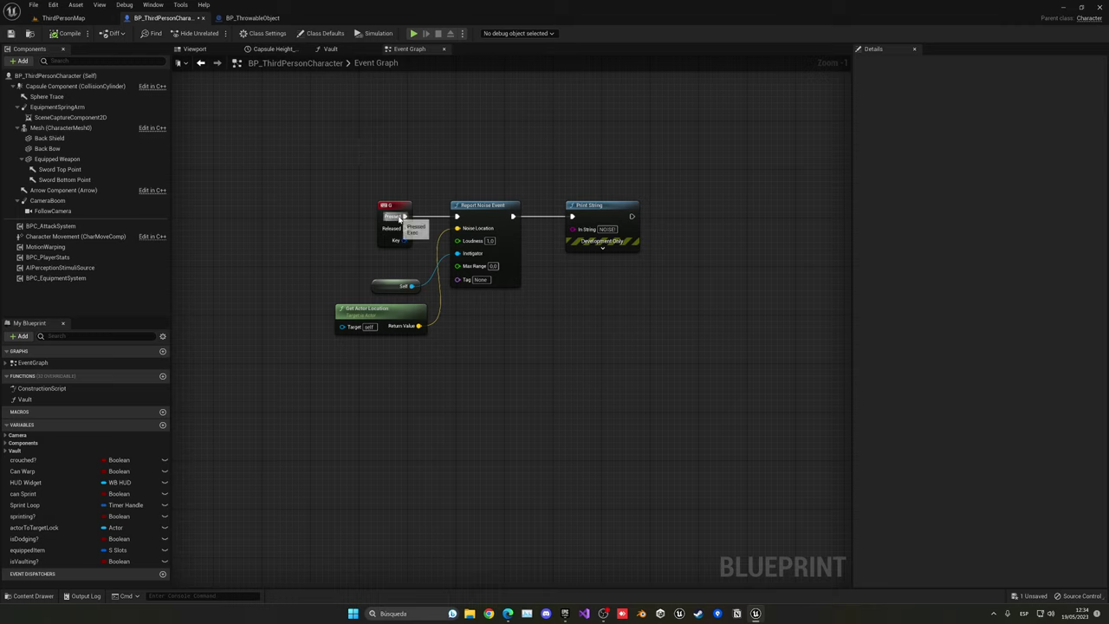
left_click_drag(383, 211, 278, 204)
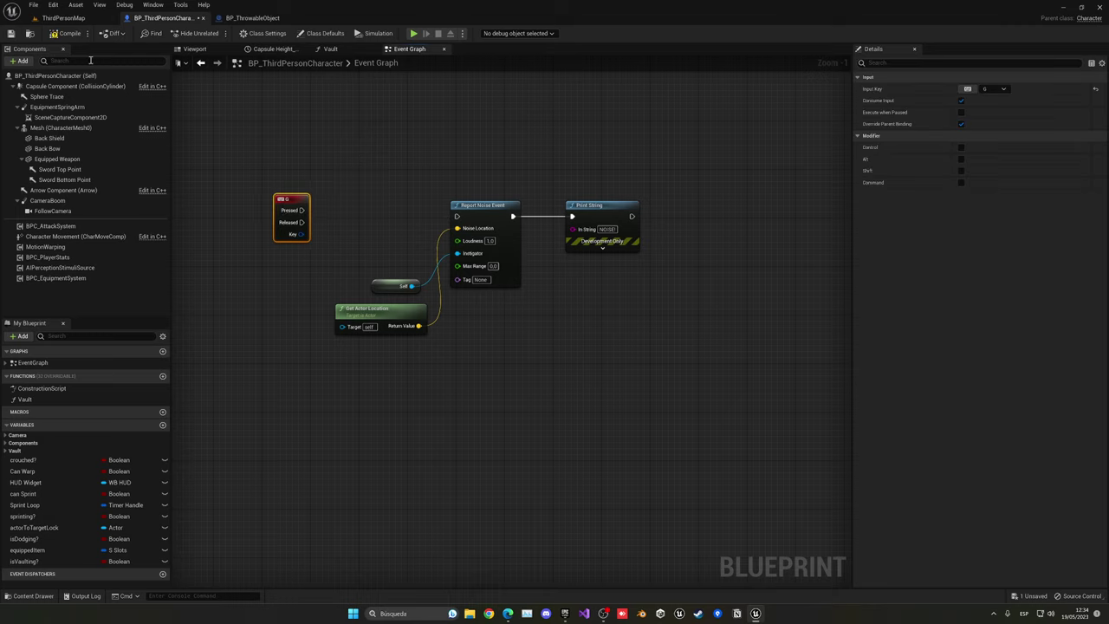
left_click_drag(255, 148, 680, 390)
type("cD")
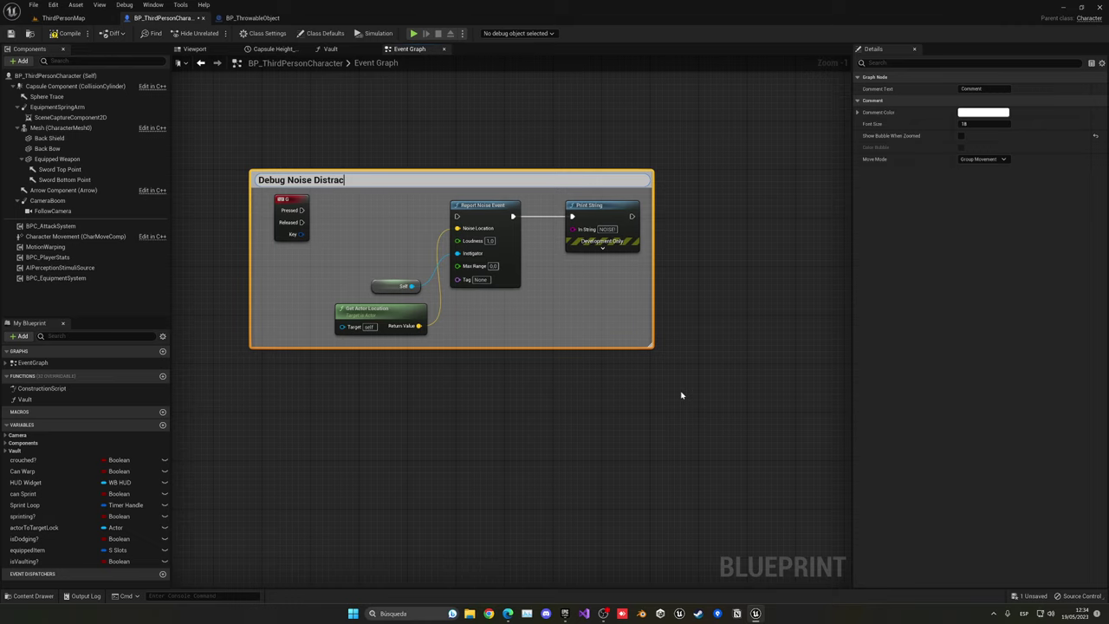
key("Return")
left_click(681, 392)
scroll(650, 373, "down", 5)
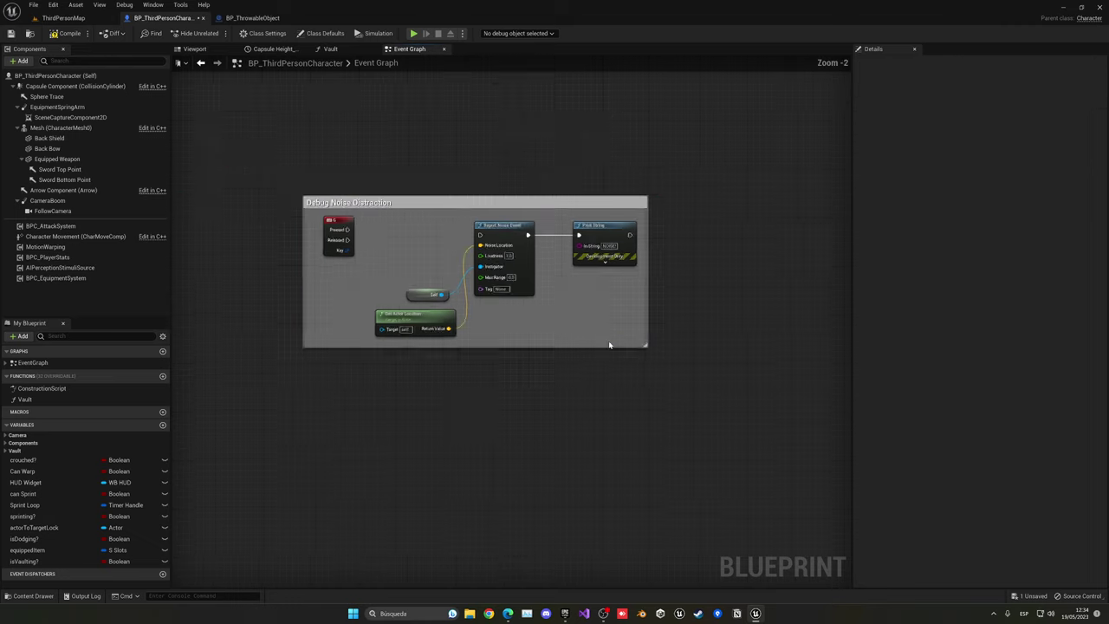
scroll(641, 388, "up", 4)
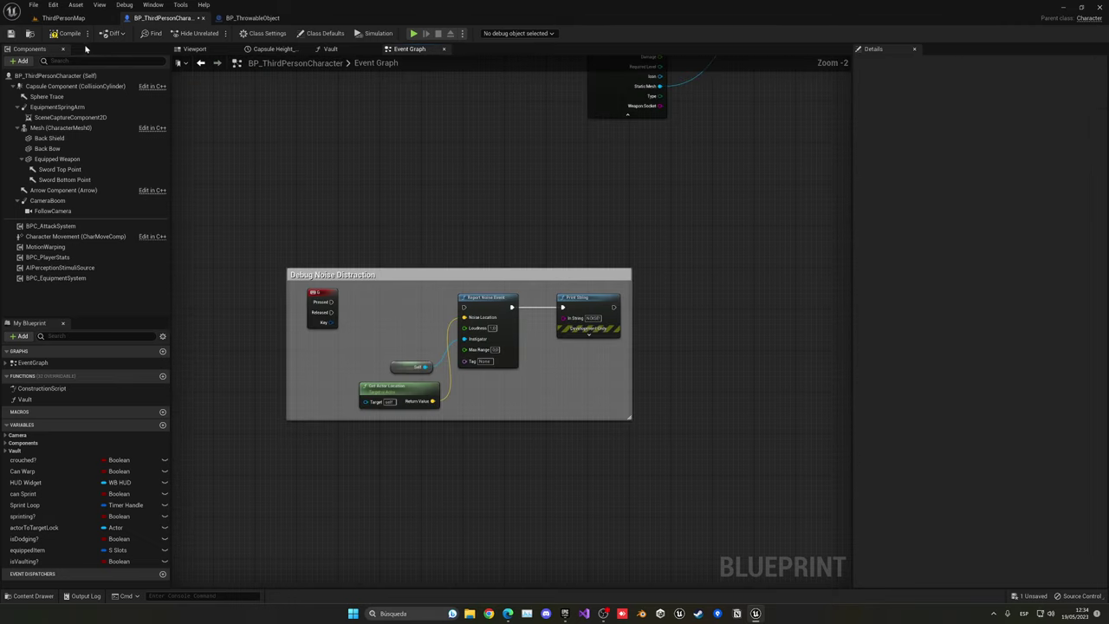
left_click(270, 19)
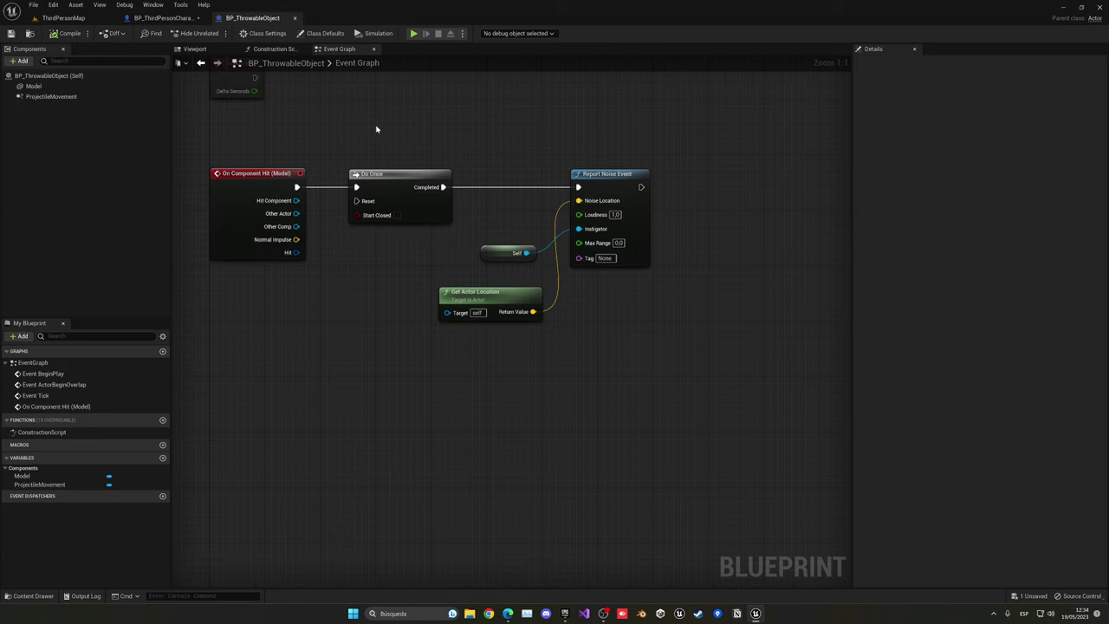
right_click_drag(380, 128, 441, 146)
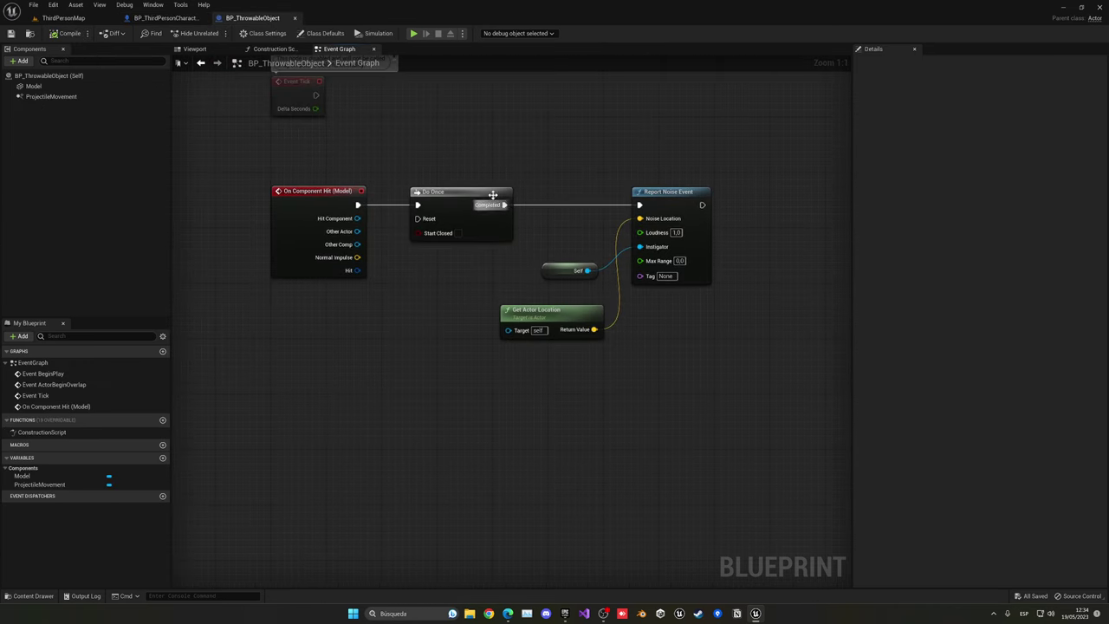
- Place a BP_AI from the AI content folder into ThirdPersonMap, on the floor between the cylinder and the side wall
left_click(74, 19)
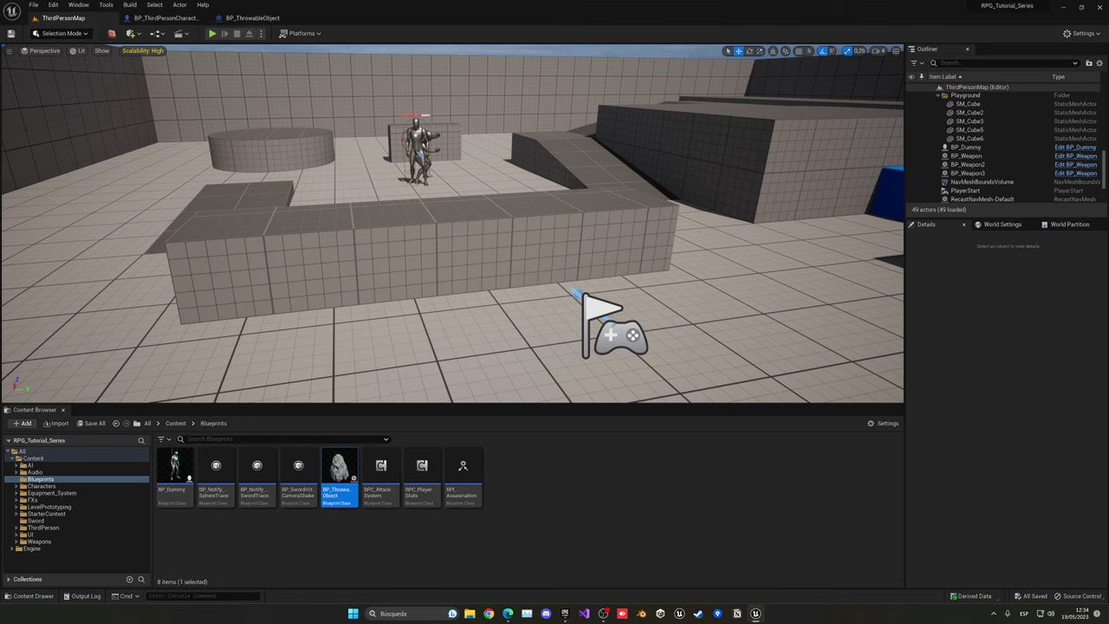
right_click_drag(277, 321, 199, 303)
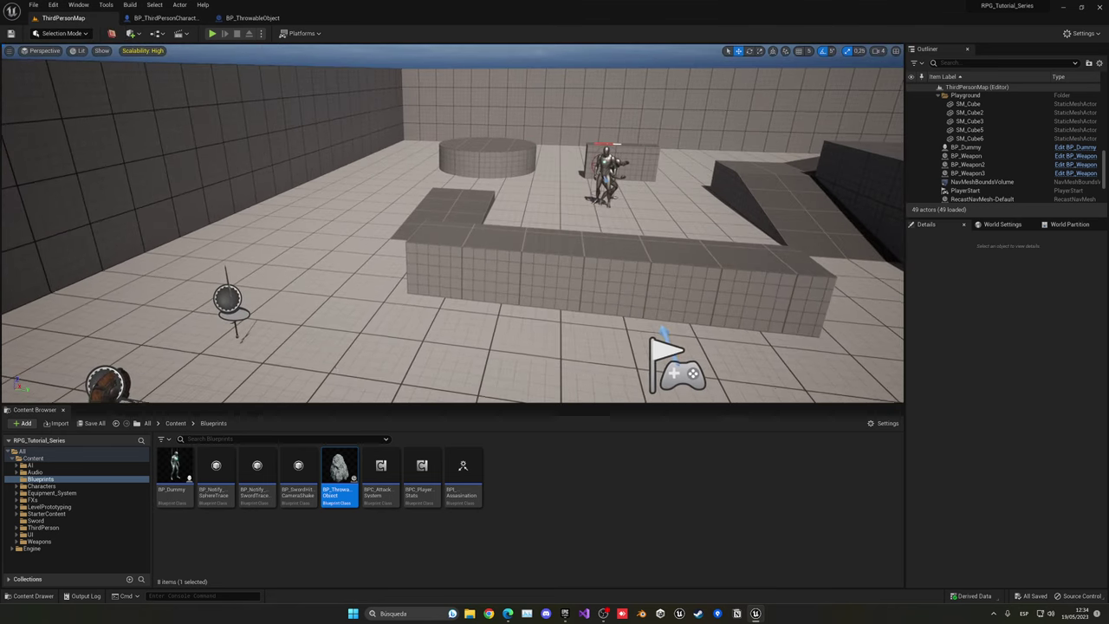
left_click(175, 422)
double_click(173, 468)
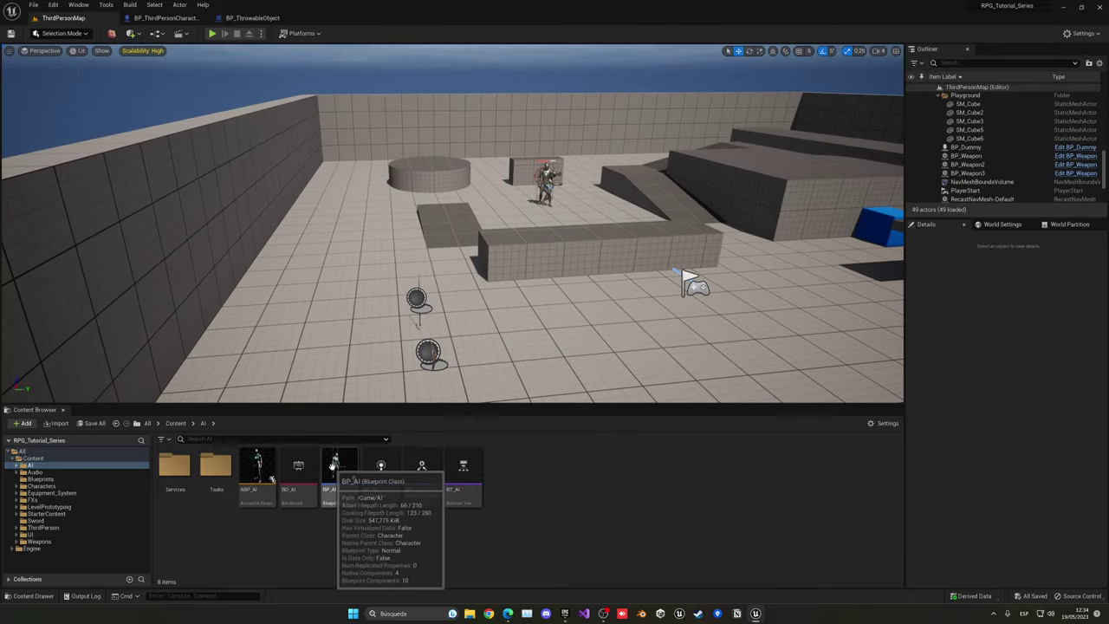
left_click(338, 468)
left_click_drag(327, 387, 357, 152)
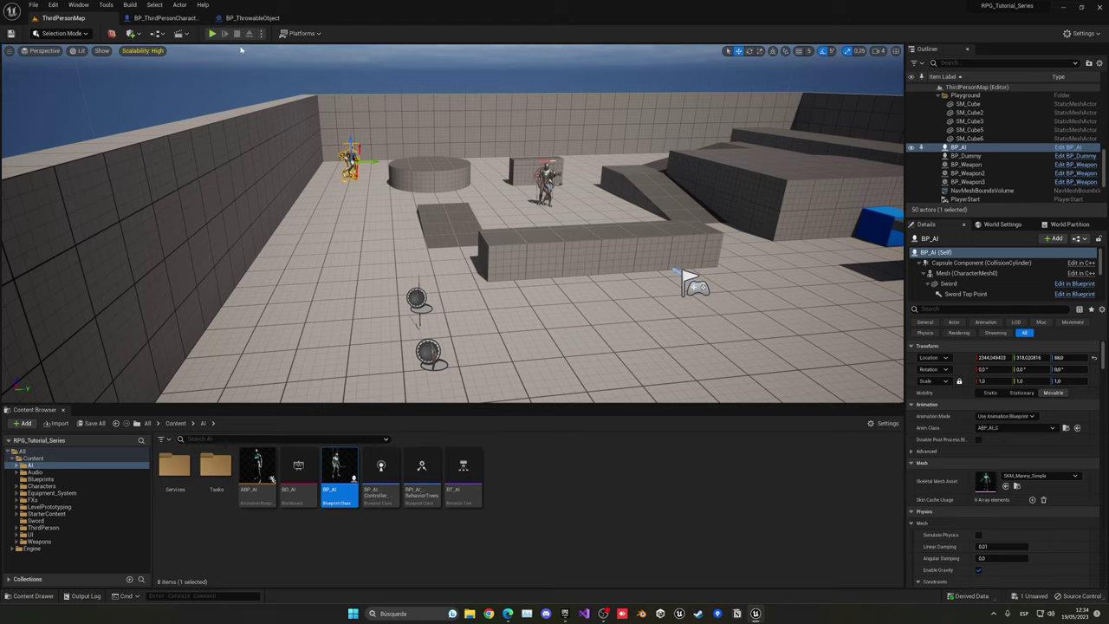
- Play-test ThirdPersonMap by running the character around with the newly placed BP_AI in the level, and stop the session
left_click(212, 33)
key("w")
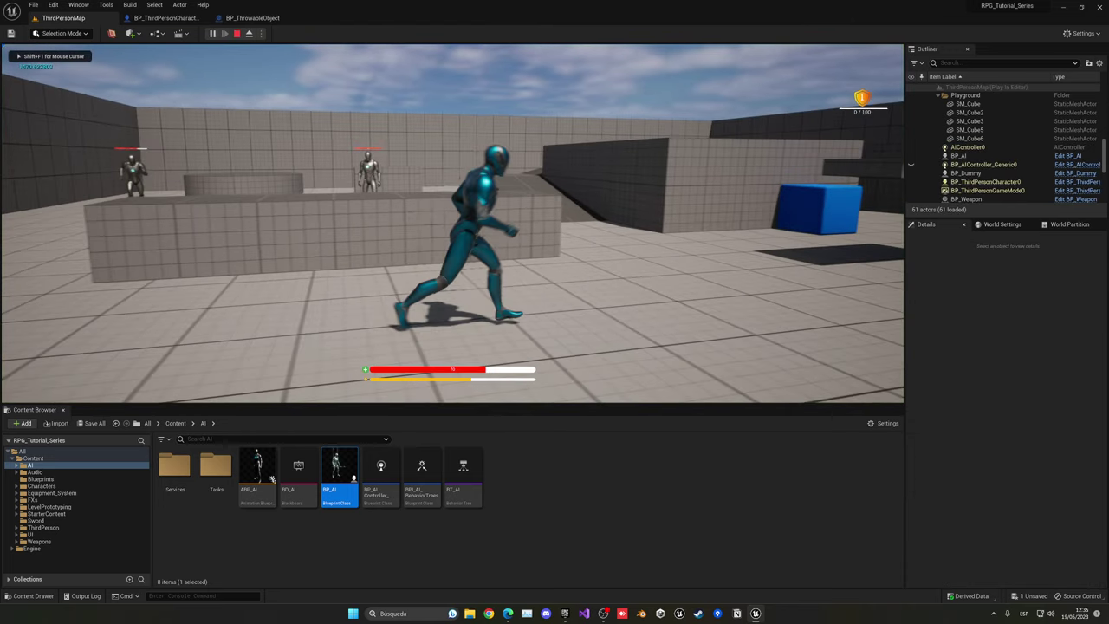
key("w")
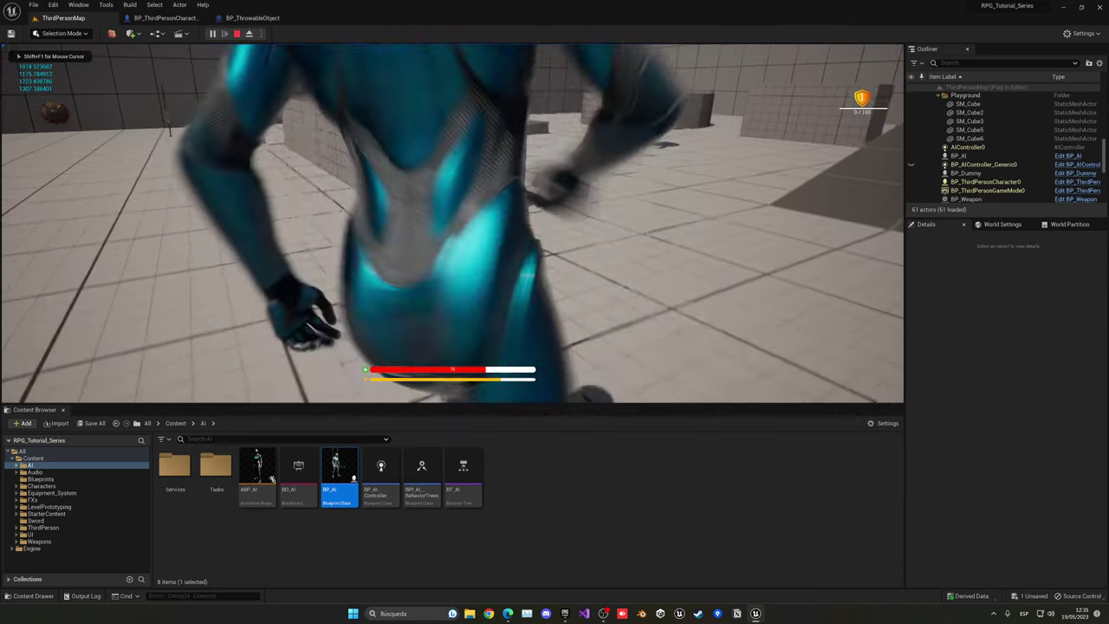
key("Escape")
- Move BP_AI across the level to the far side of the long block, at about X 2304, Y 3135
key("w")
right_click_drag(572, 184, 651, 186)
key("s")
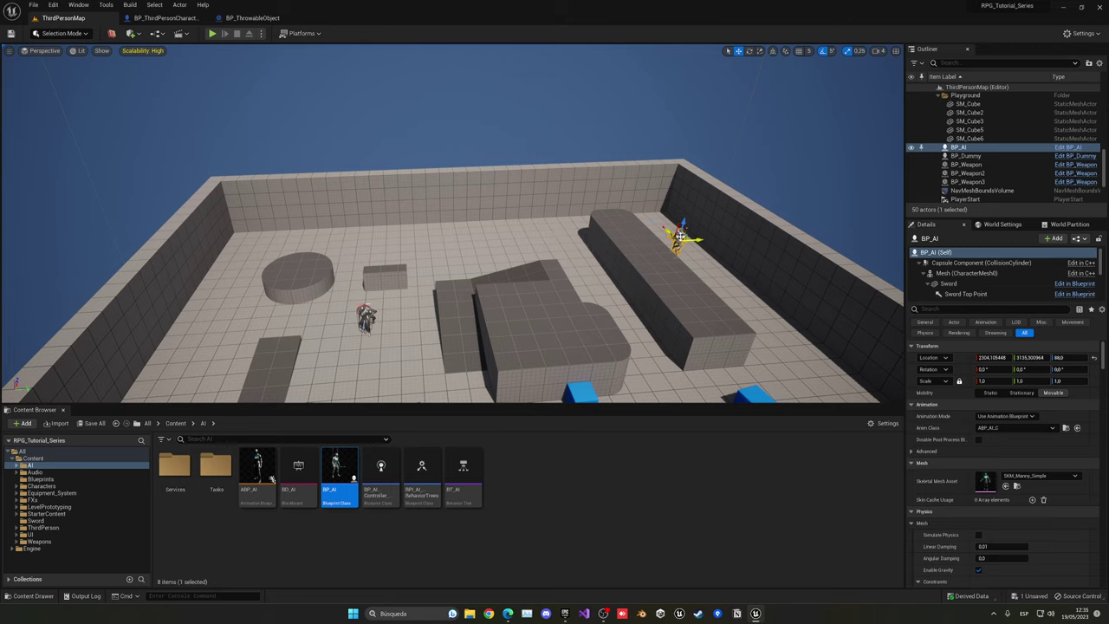
- Play the level and throw a rock past the dummy to check whether BP_AI reacts from its new location
key("alt+p")
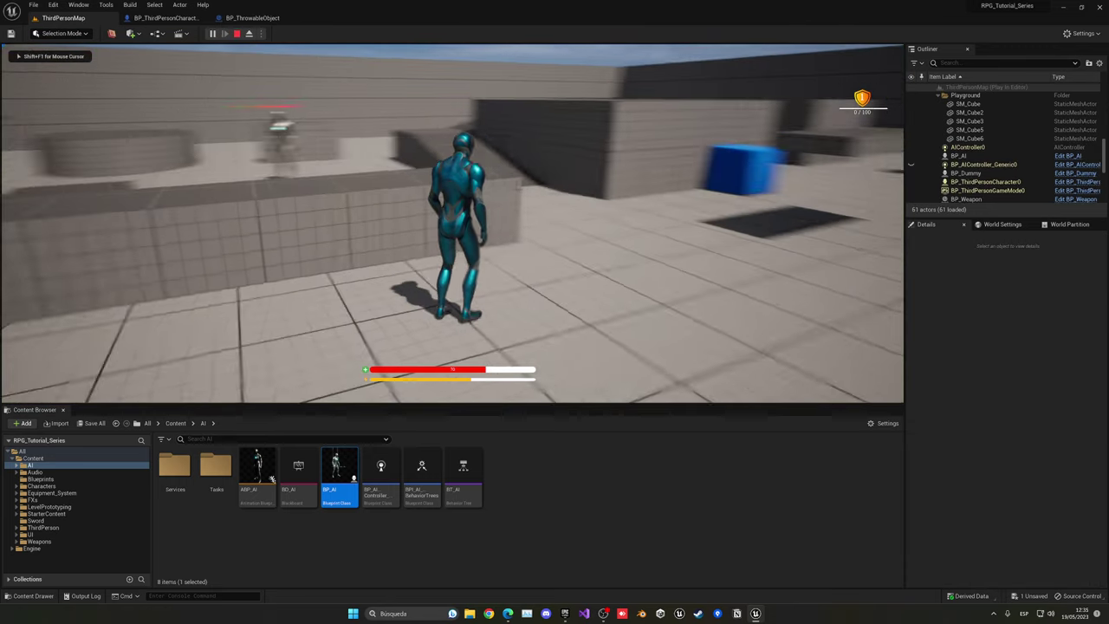
key("w")
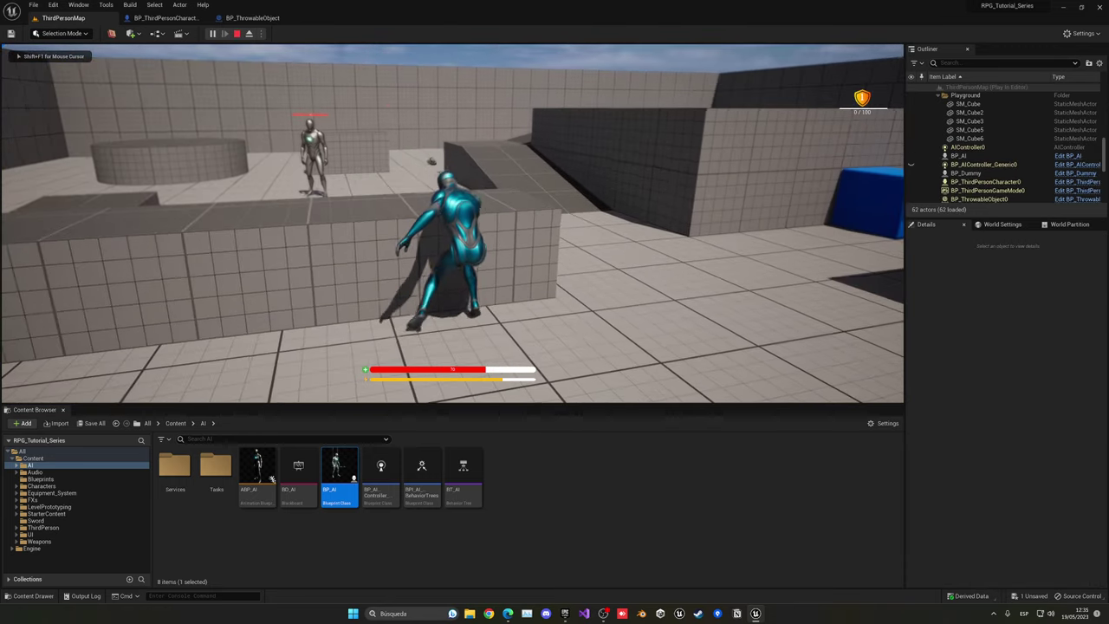
key("s")
key("d")
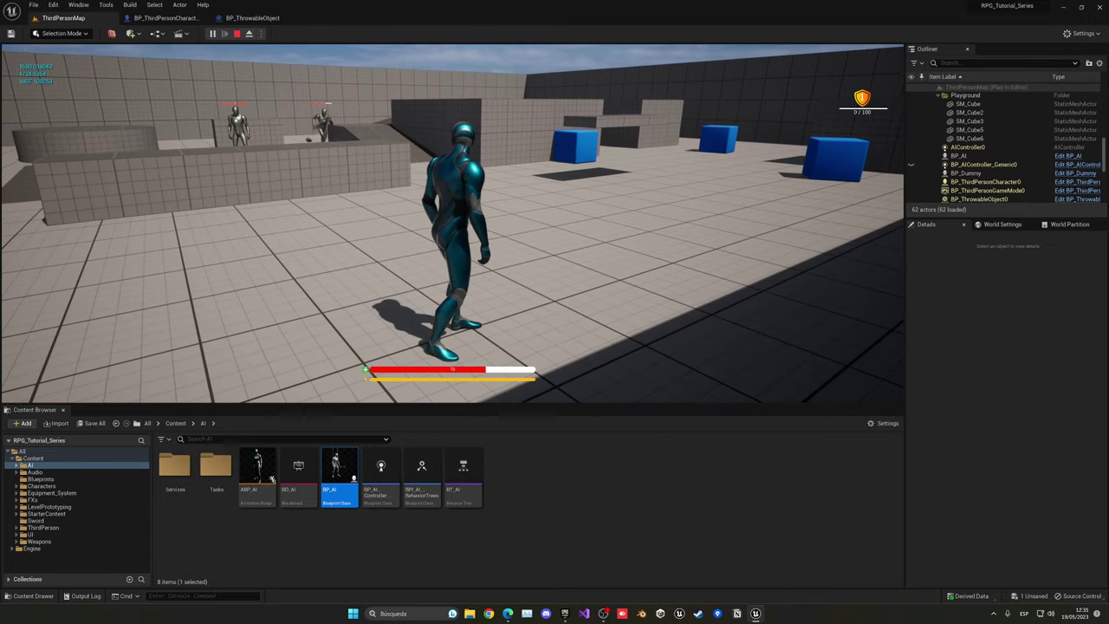
key("Escape")
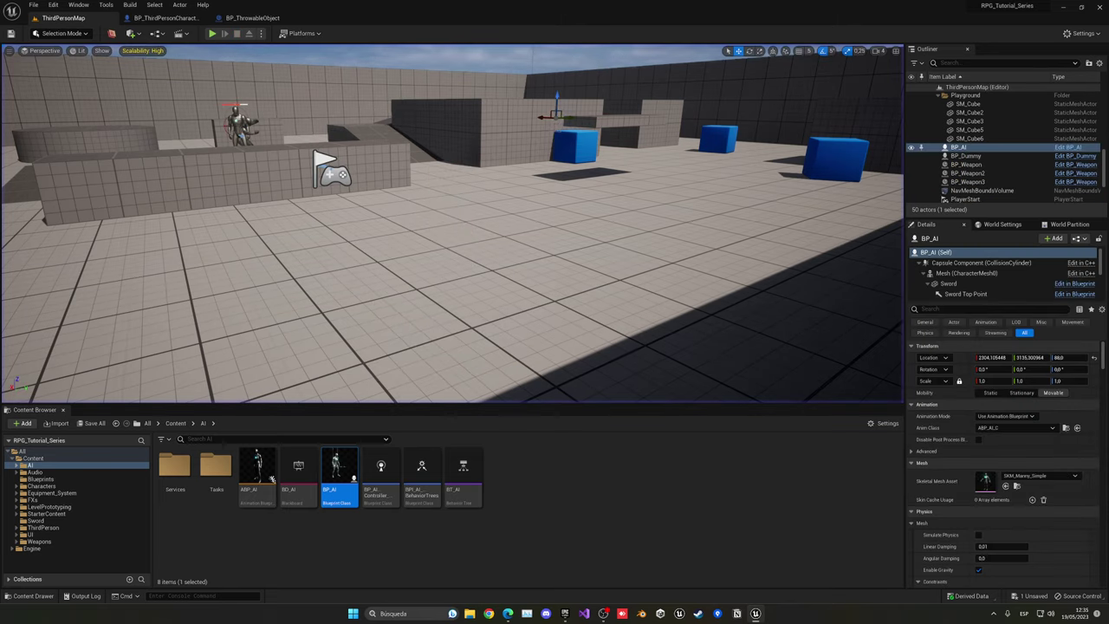
- Run another play test, throwing a rock over the low wall and moving aside to watch for BP_AI's reaction
key("e")
right_click_drag(452, 223, 407, 251)
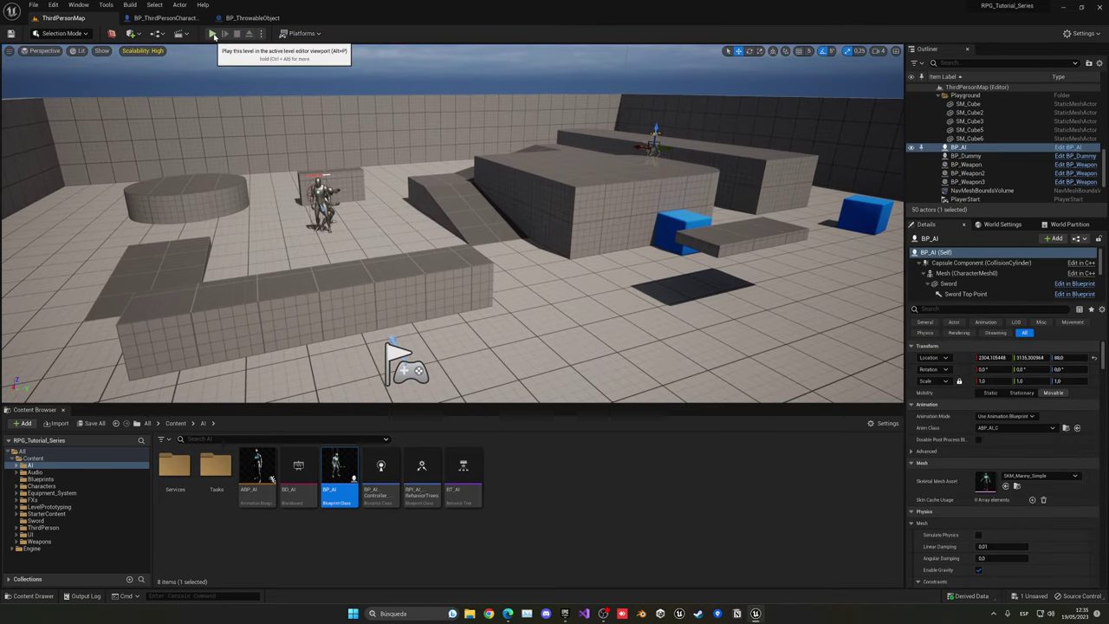
left_click(212, 34)
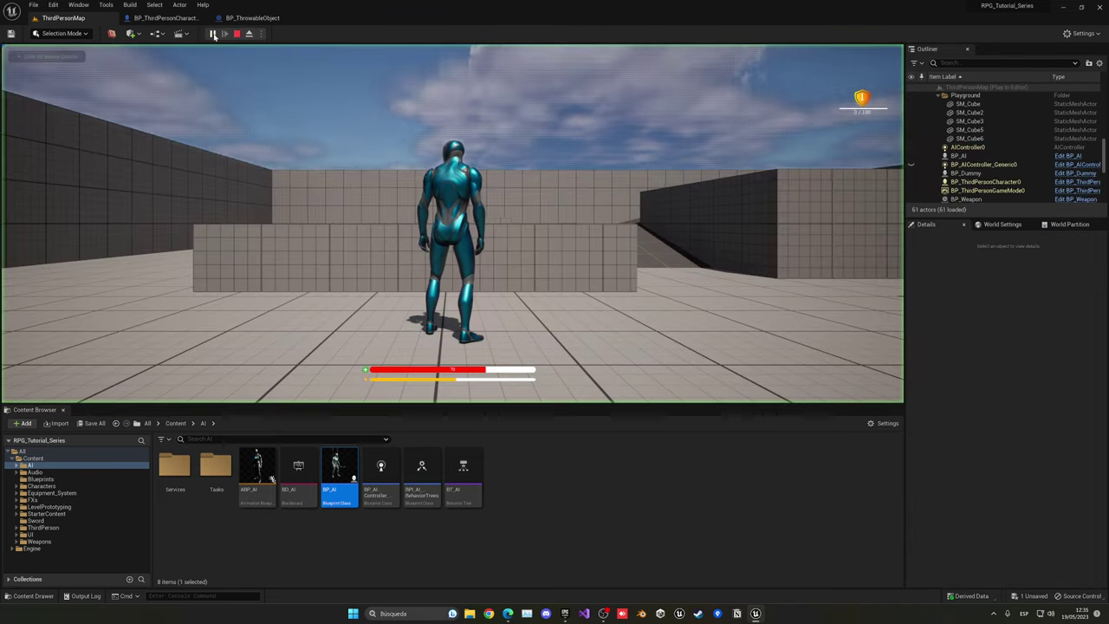
key("w")
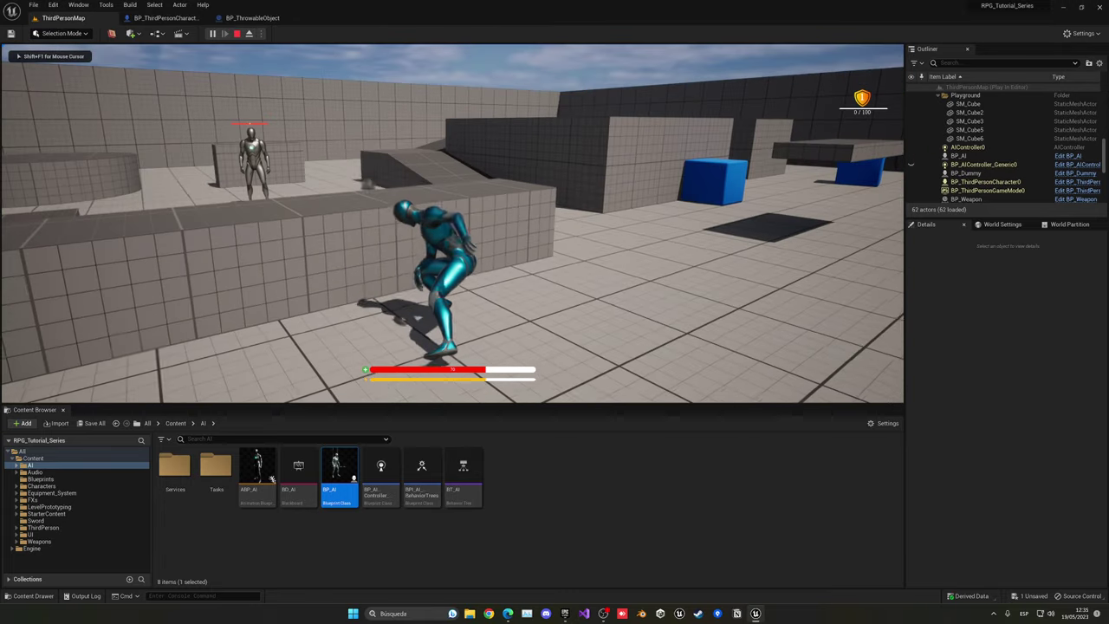
key("d")
key("d")
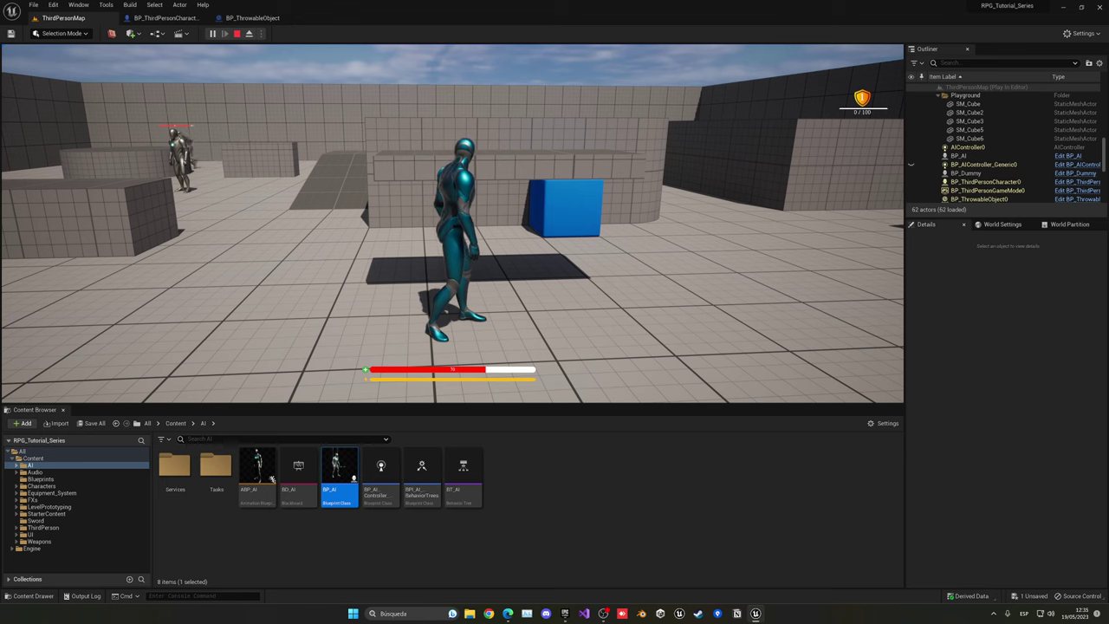
key("s")
key("Escape")
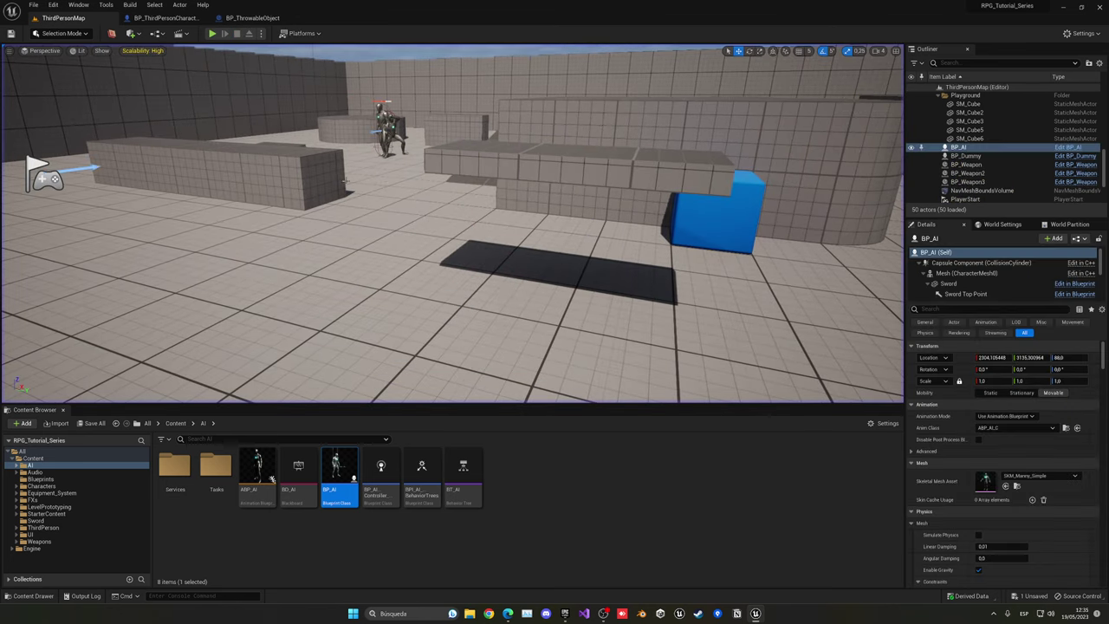
- Open BP_AIController_Generic's Event Graph and move the Sight Detection node slightly lower beside On Target Perception Updated
right_click_drag(336, 343, 336, 344)
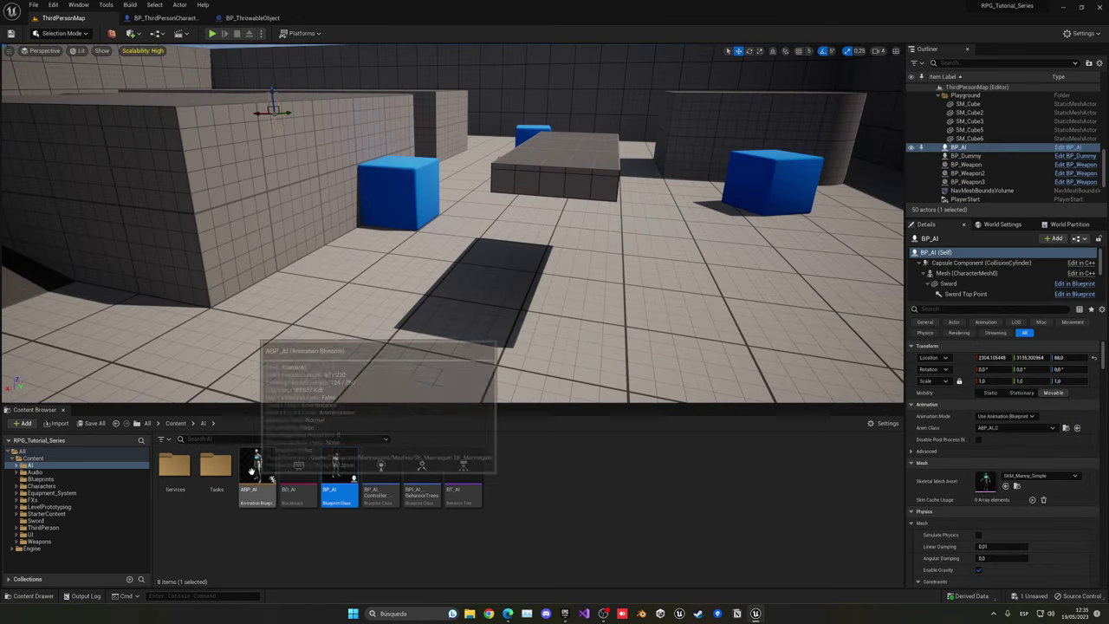
left_click(276, 538)
left_click(380, 468)
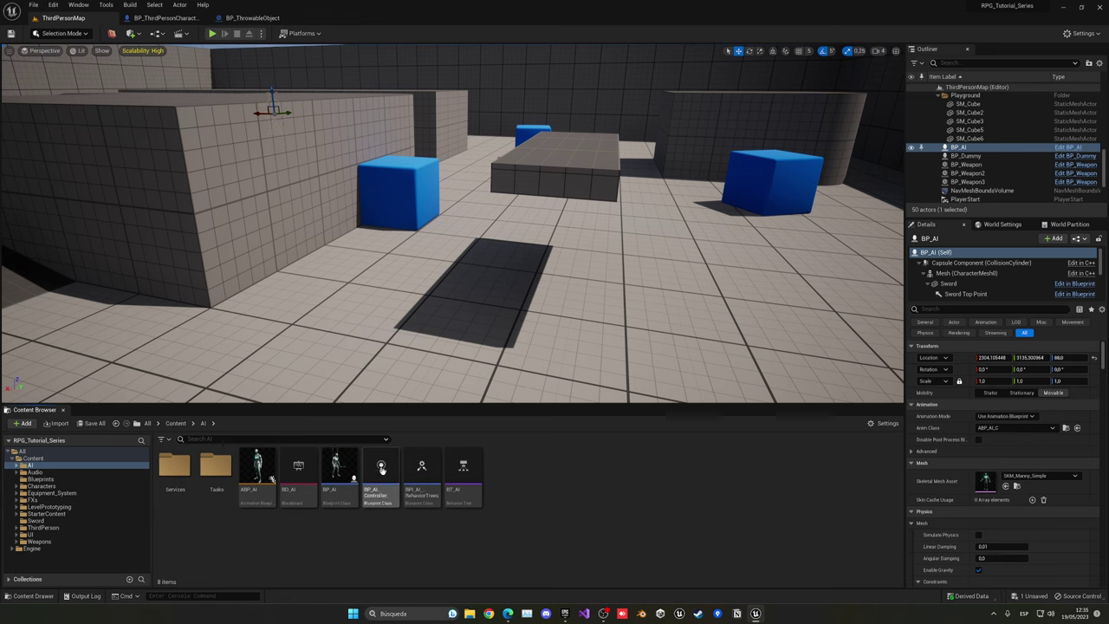
double_click(380, 468)
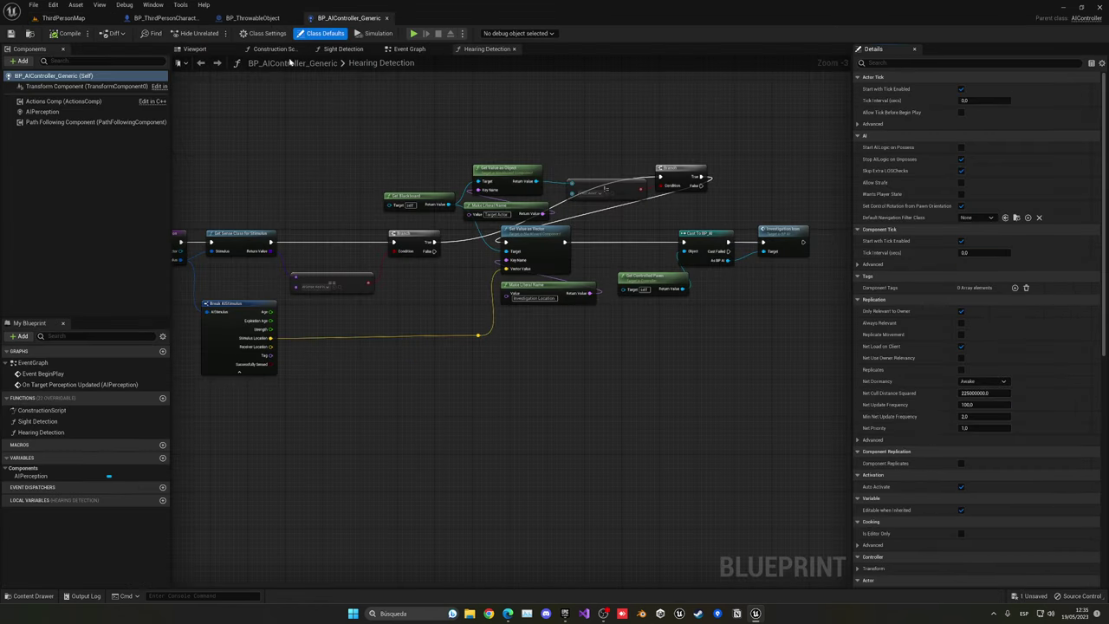
left_click(410, 50)
right_click_drag(430, 210, 465, 138)
left_click_drag(477, 205, 478, 240)
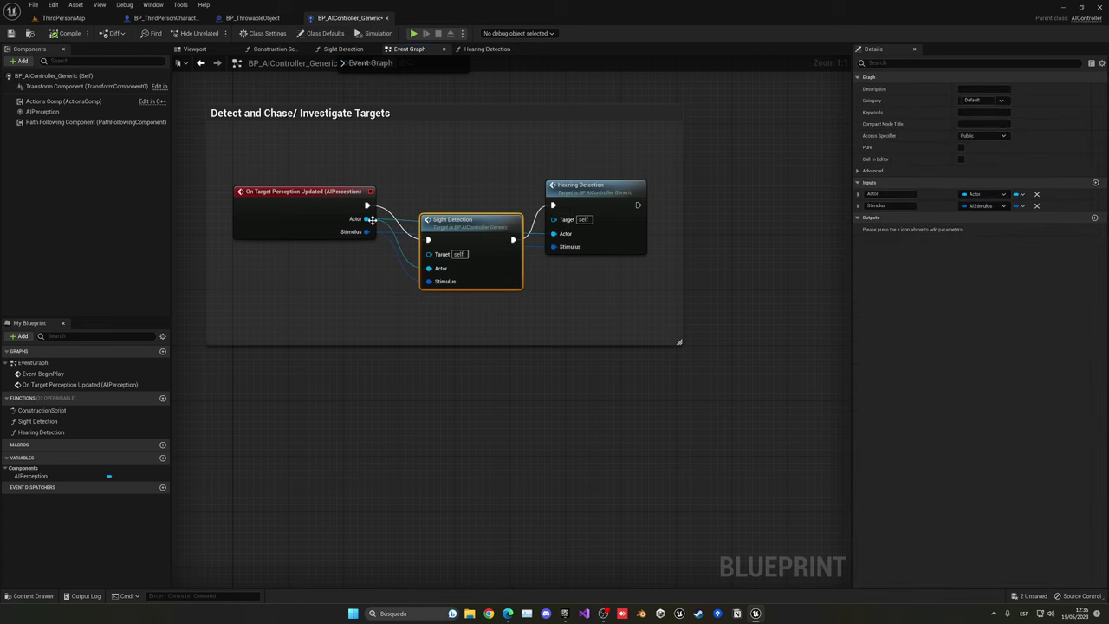
- Play ThirdPersonMap again, throw a rock toward the cylinder, and run near it to observe how BP_AI responds
left_click(83, 18)
key("alt+p")
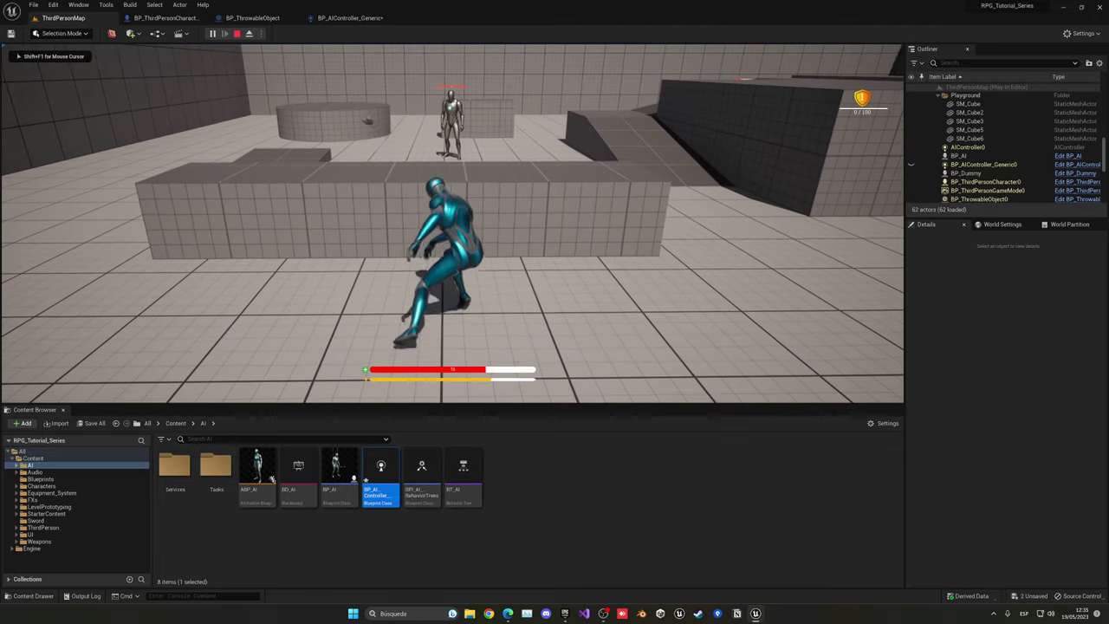
key("s")
key("a")
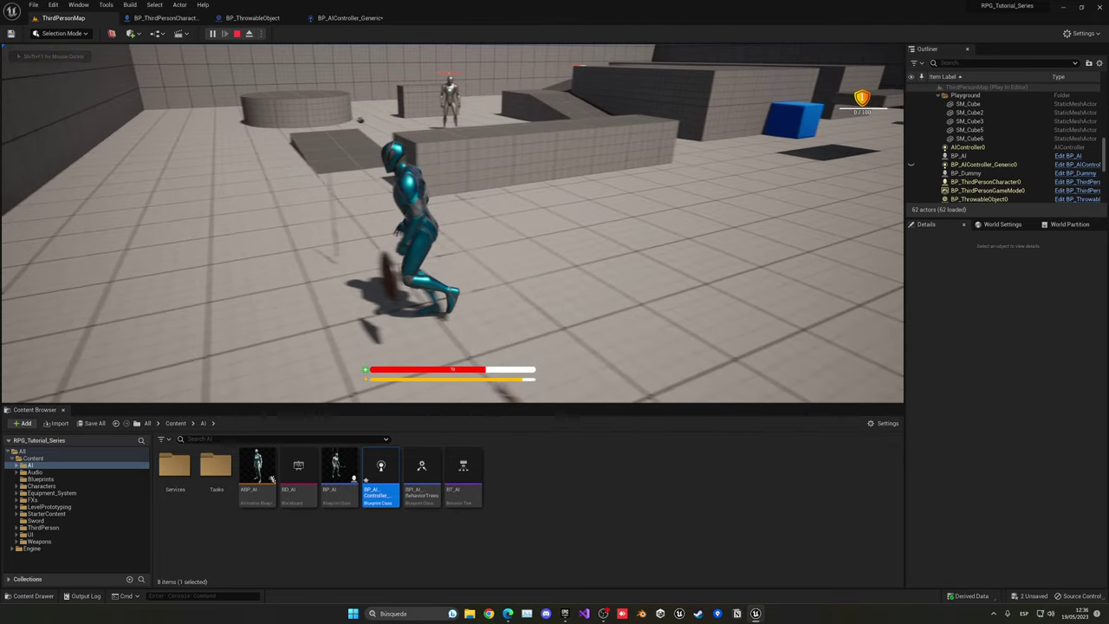
key("w")
key("d")
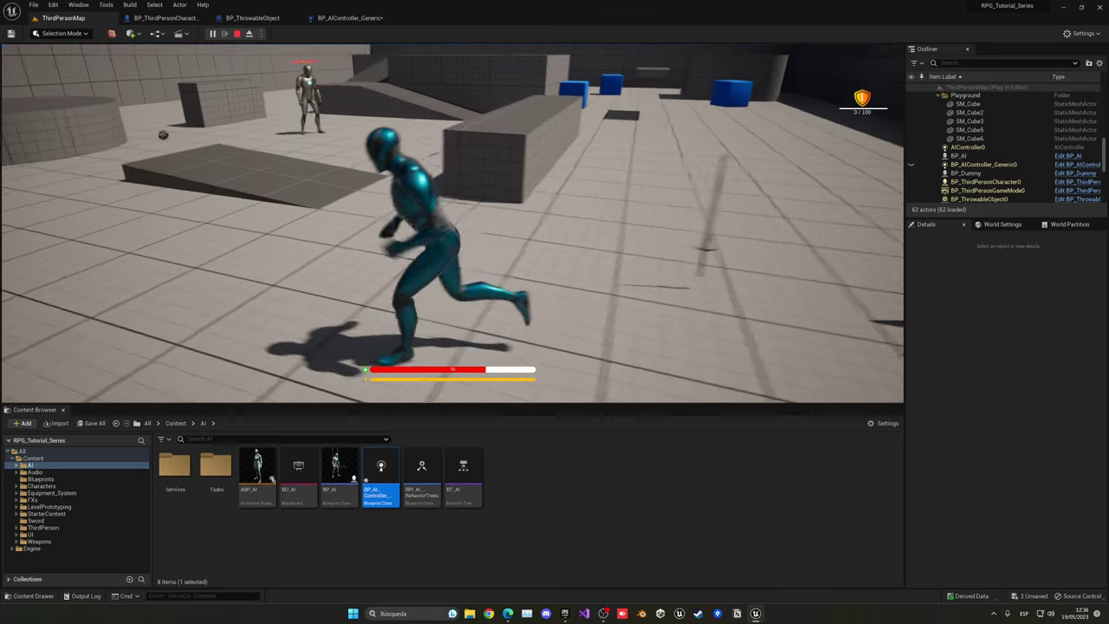
key("w")
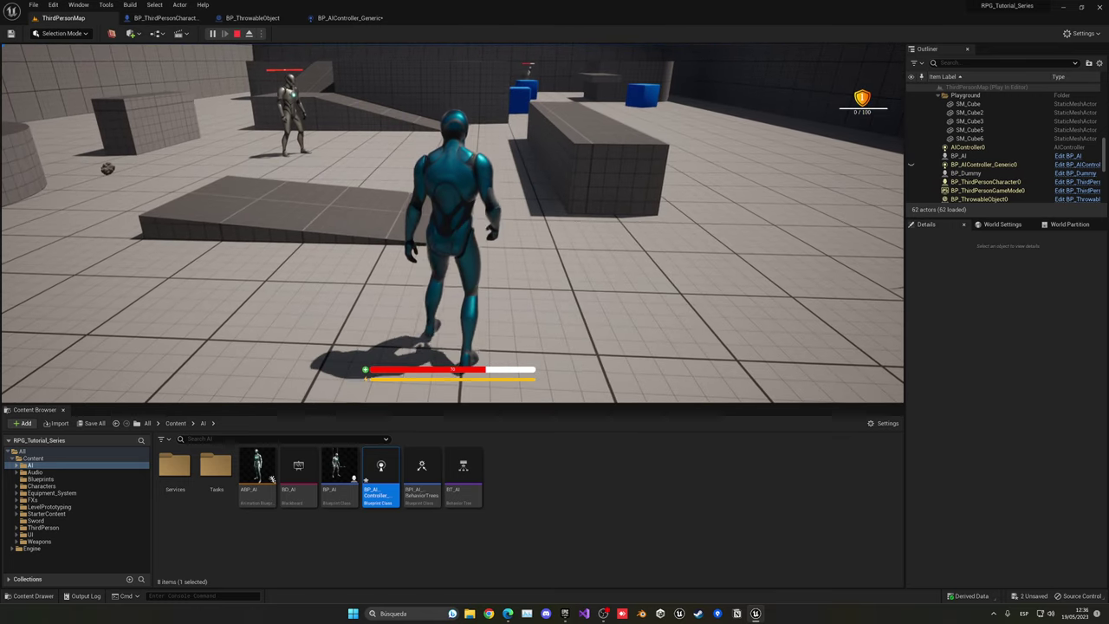
key("Escape")
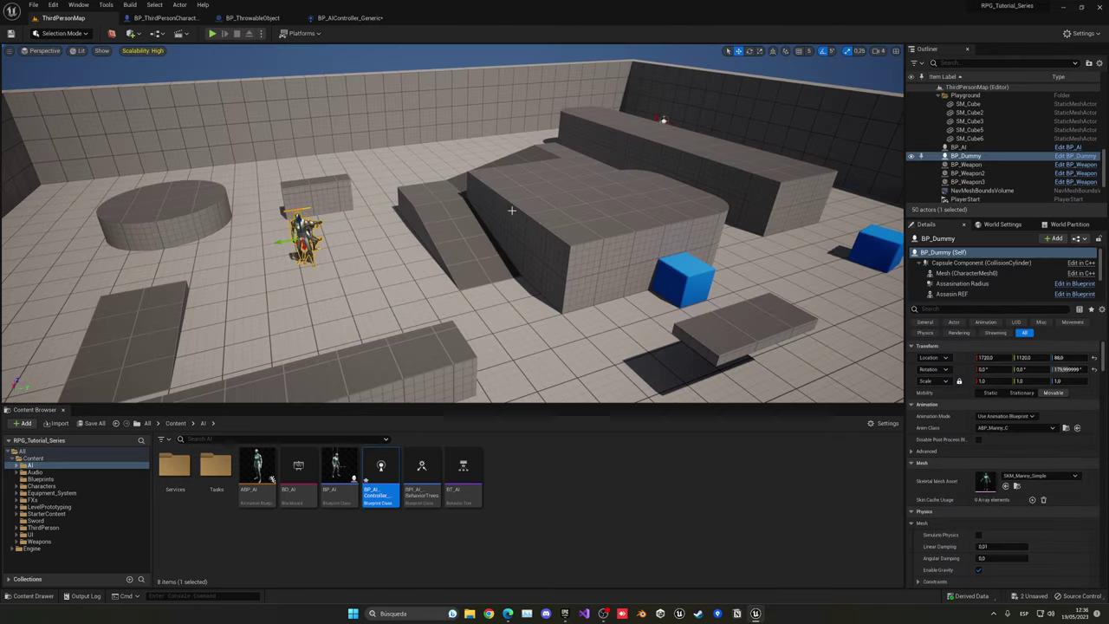
- Add an AIPerception Stimuli Source component to BP_ThrowableObject, keeping its default name
left_click(342, 19)
left_click(253, 18)
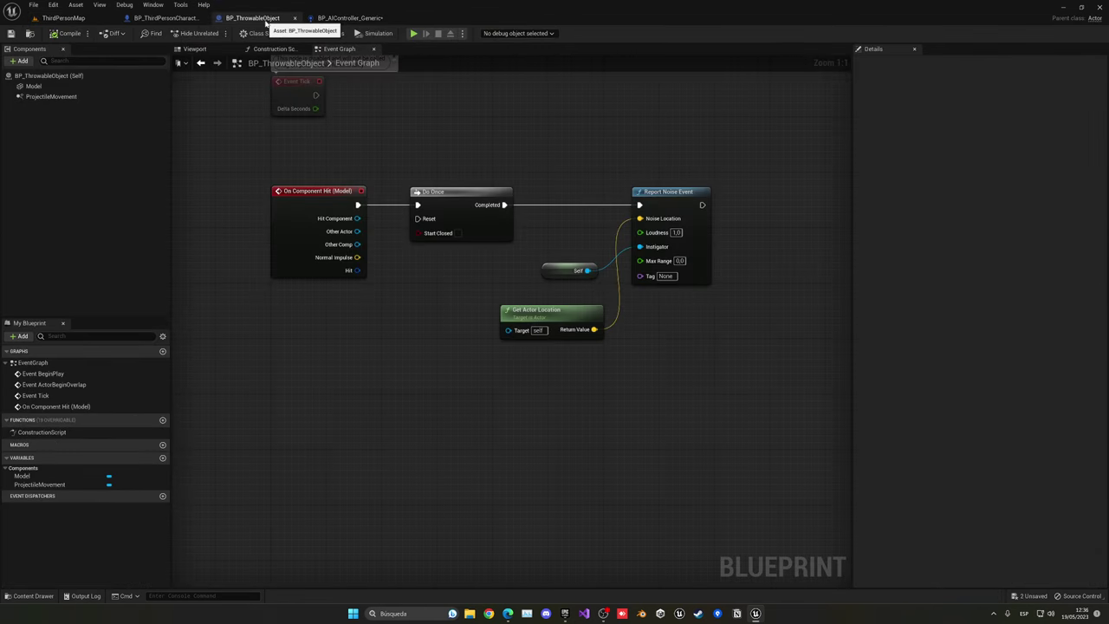
left_click(20, 61)
type("stim")
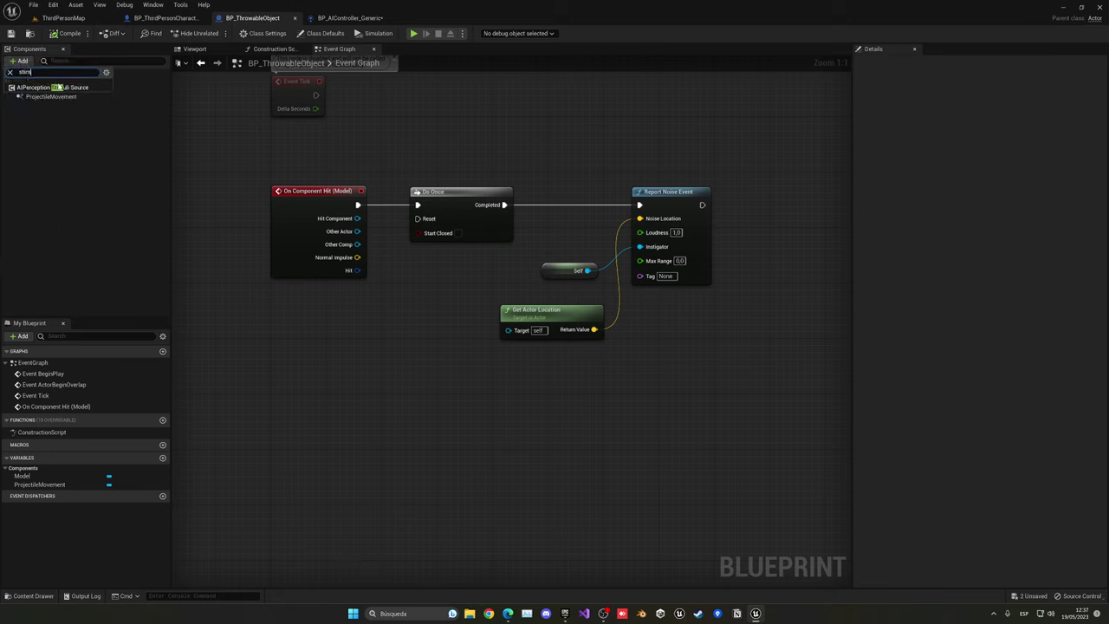
left_click(62, 88)
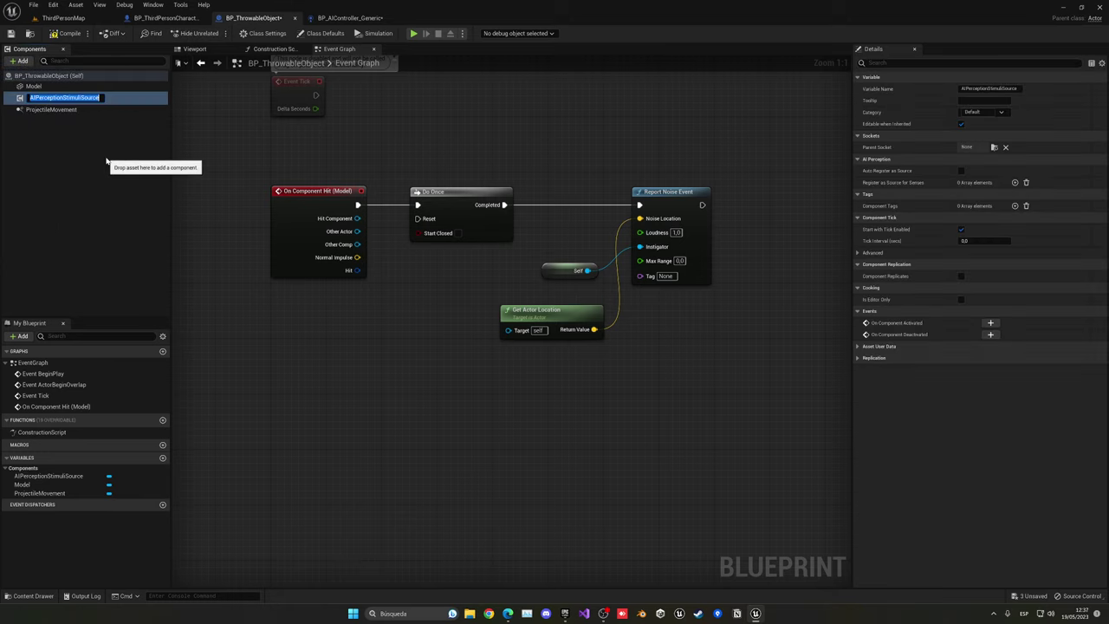
key("Return")
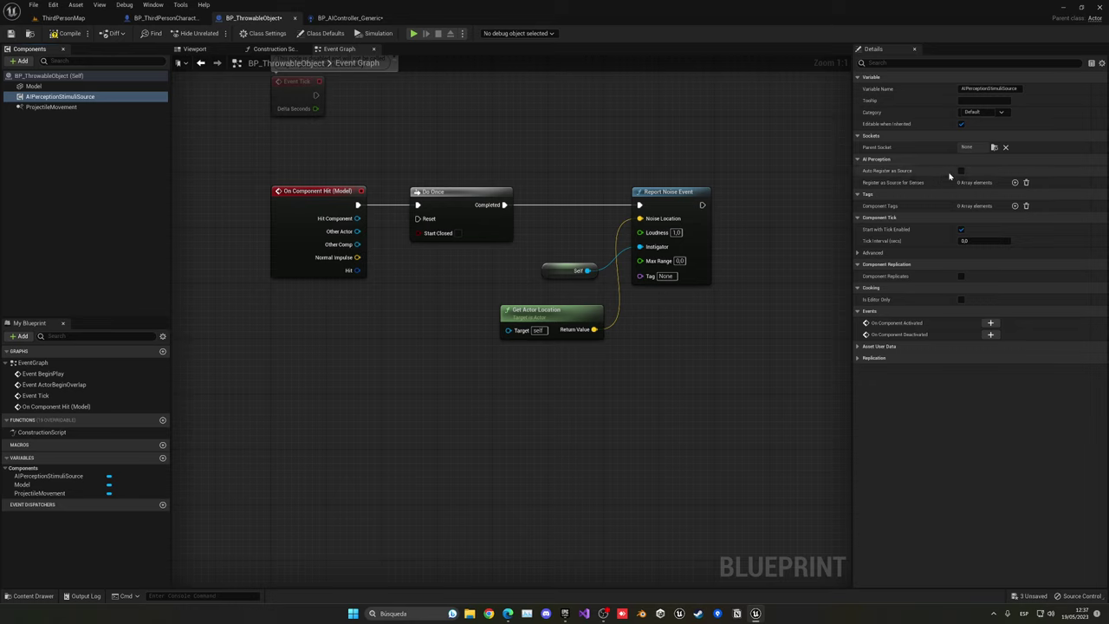
- Enable Auto Register as Source on the stimuli source component and register it for the AISense_Hearing sense
left_click(1015, 182)
left_click(972, 195)
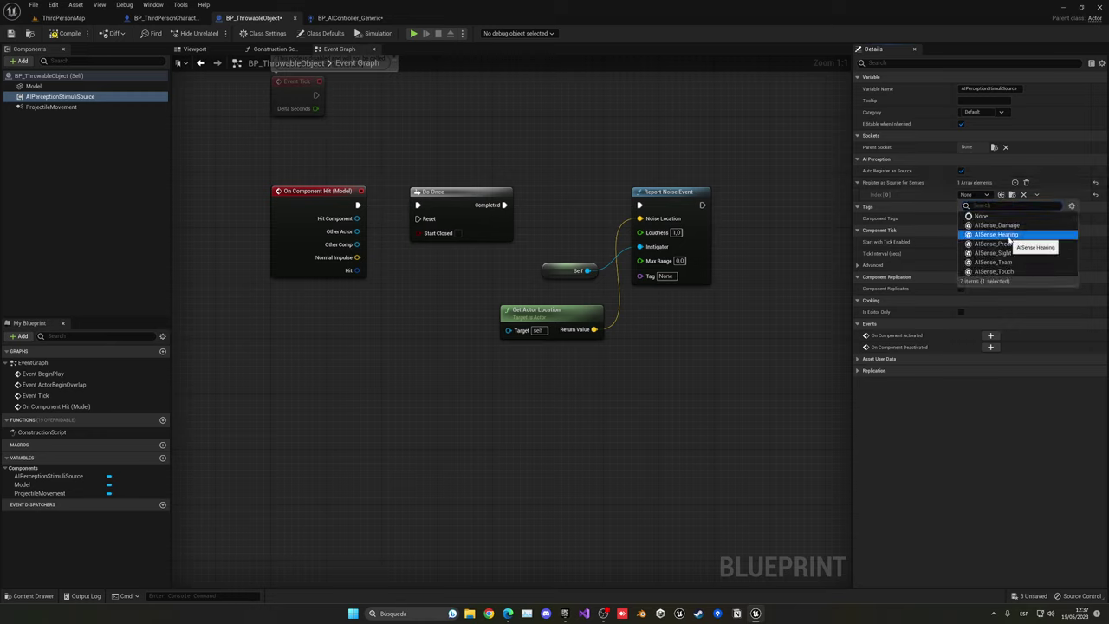
left_click(988, 234)
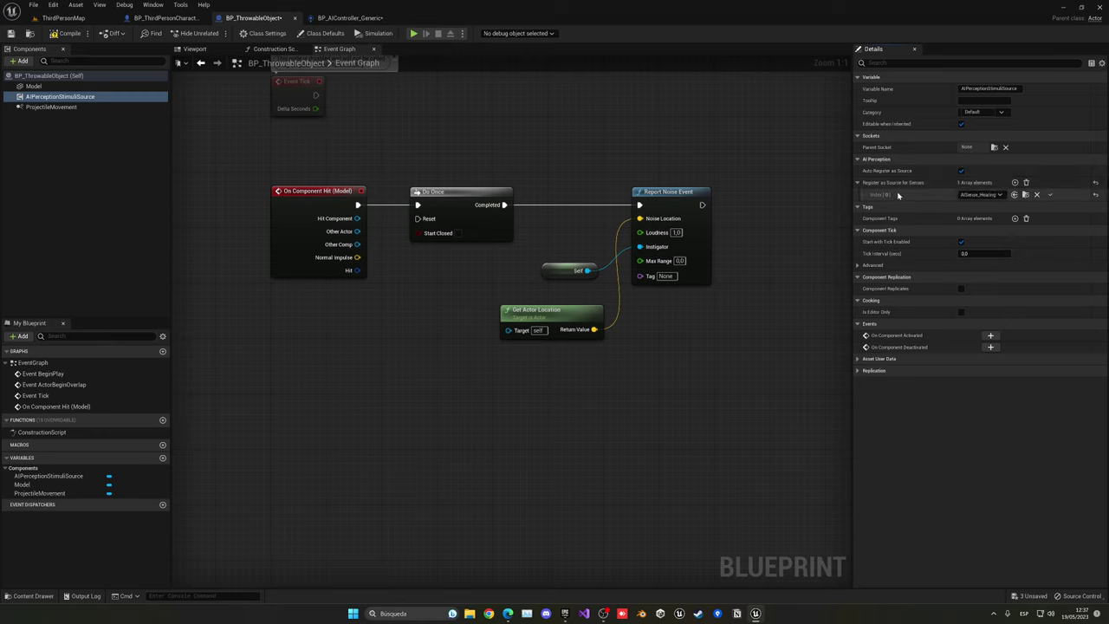
left_click(1053, 198)
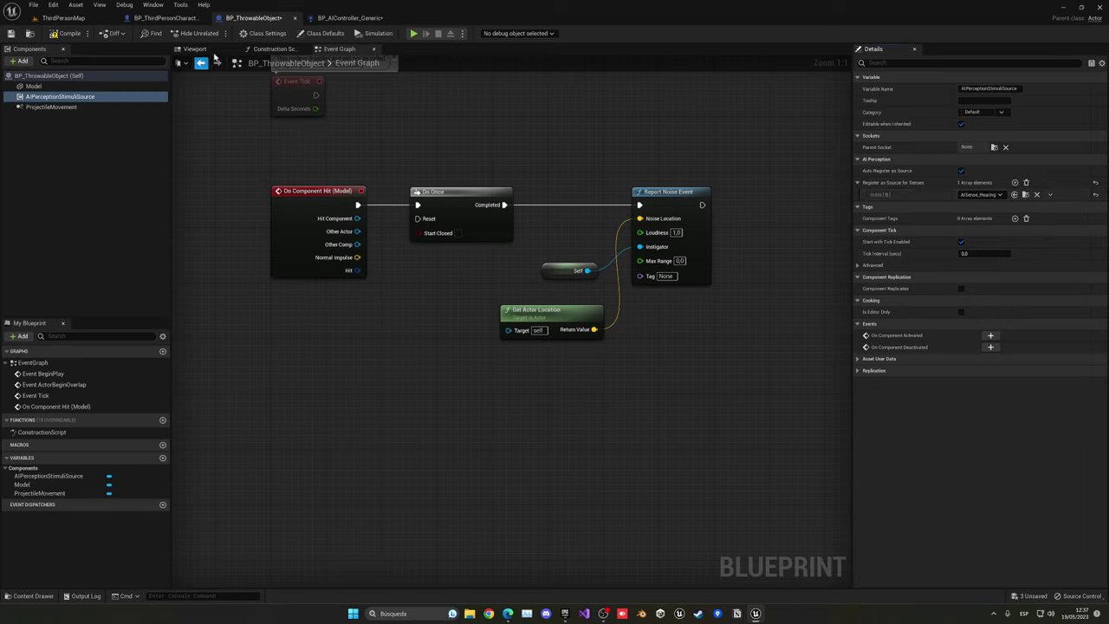
mouse_move(645, 232)
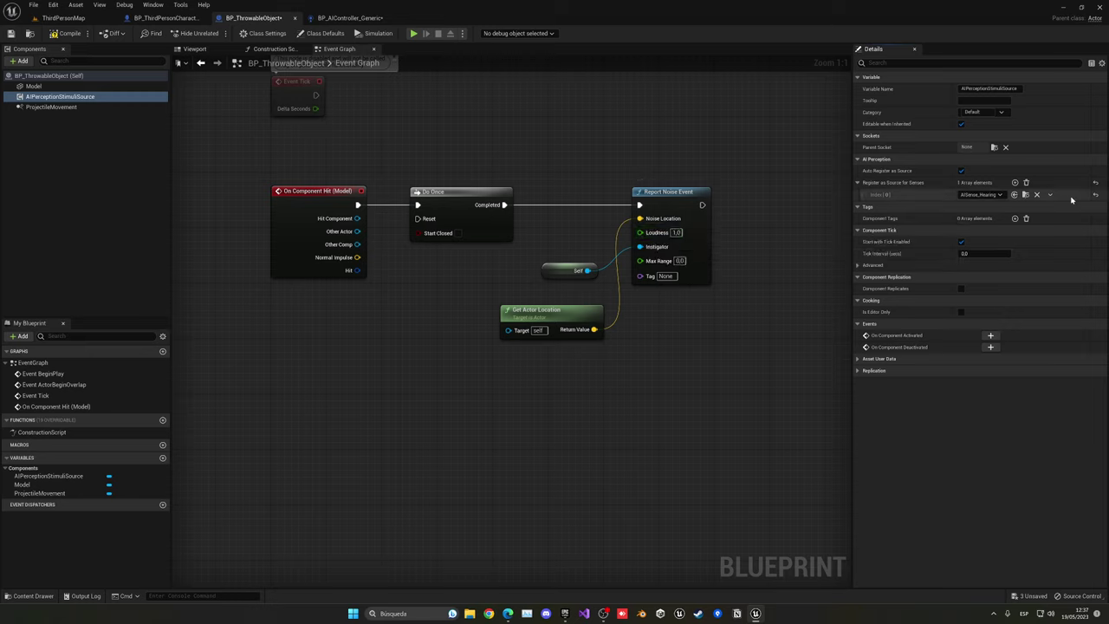
- Play ThirdPersonMap and throw a rock to test BP_AI's hearing with the new stimuli source
left_click(61, 17)
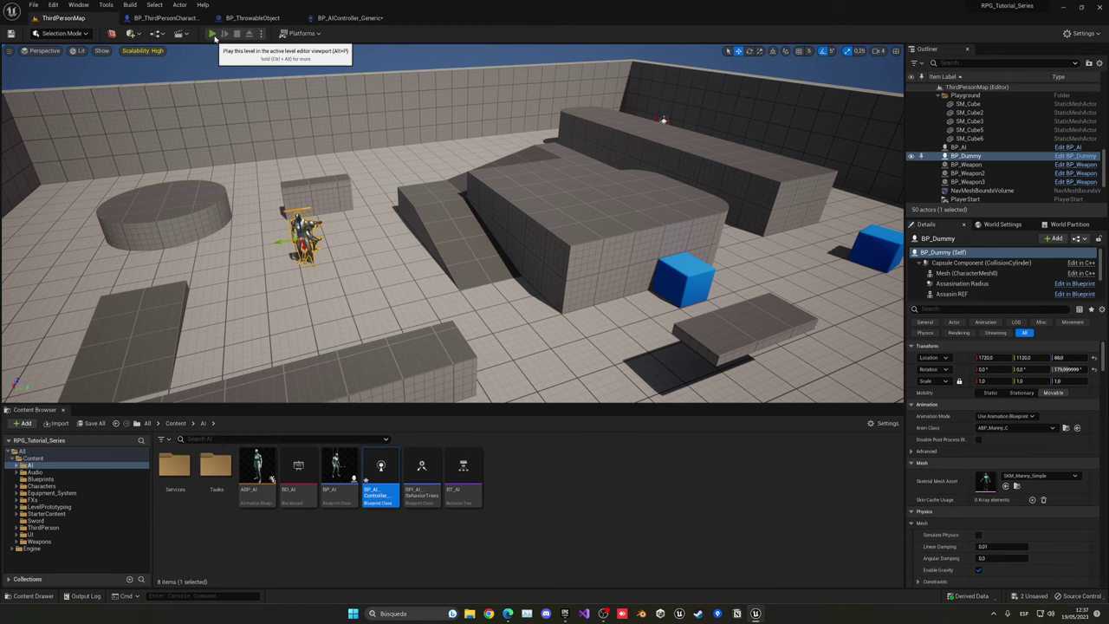
left_click(213, 33)
left_click(420, 194)
key("t")
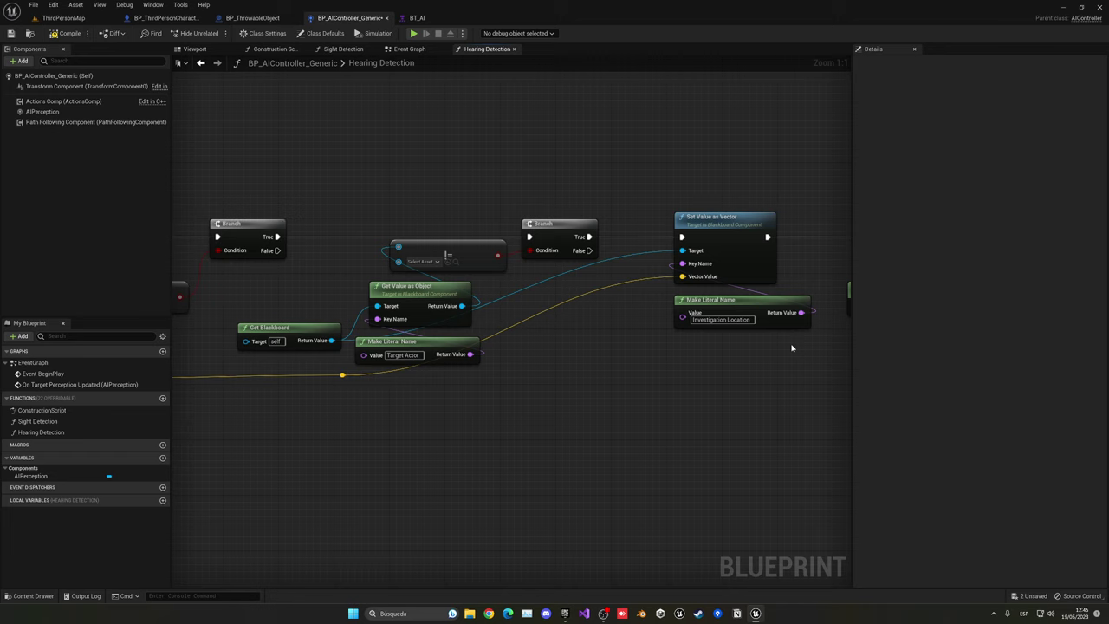
- Examine BP_AIController_Generic's Hearing Detection function, following its branches and Target Actor check up to Set Value as Vector
scroll(736, 382, "down", 3)
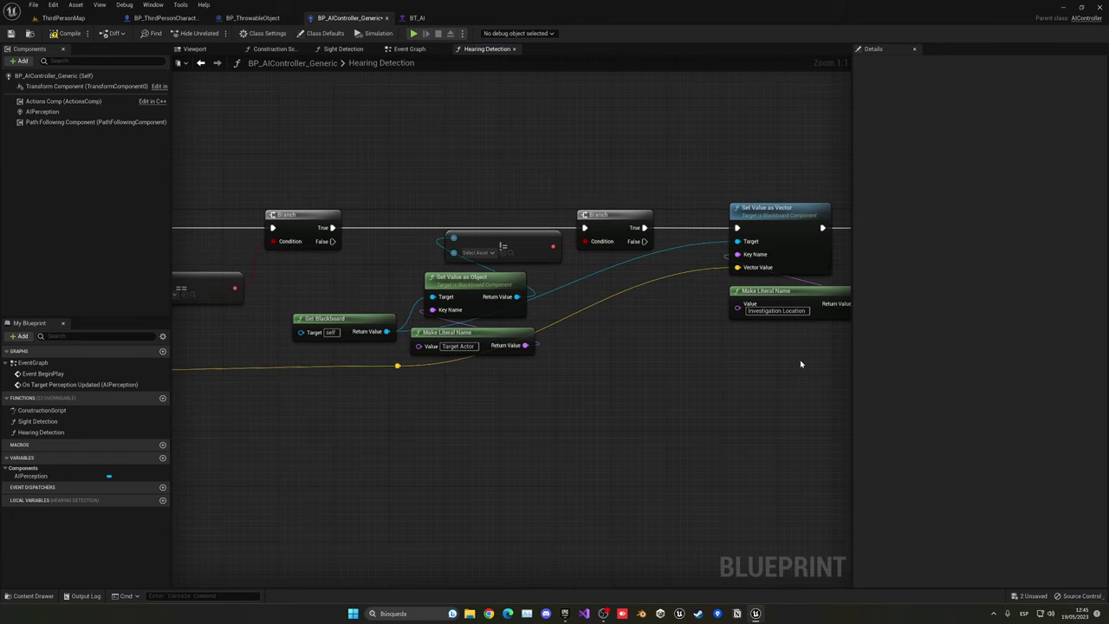
left_click(93, 19)
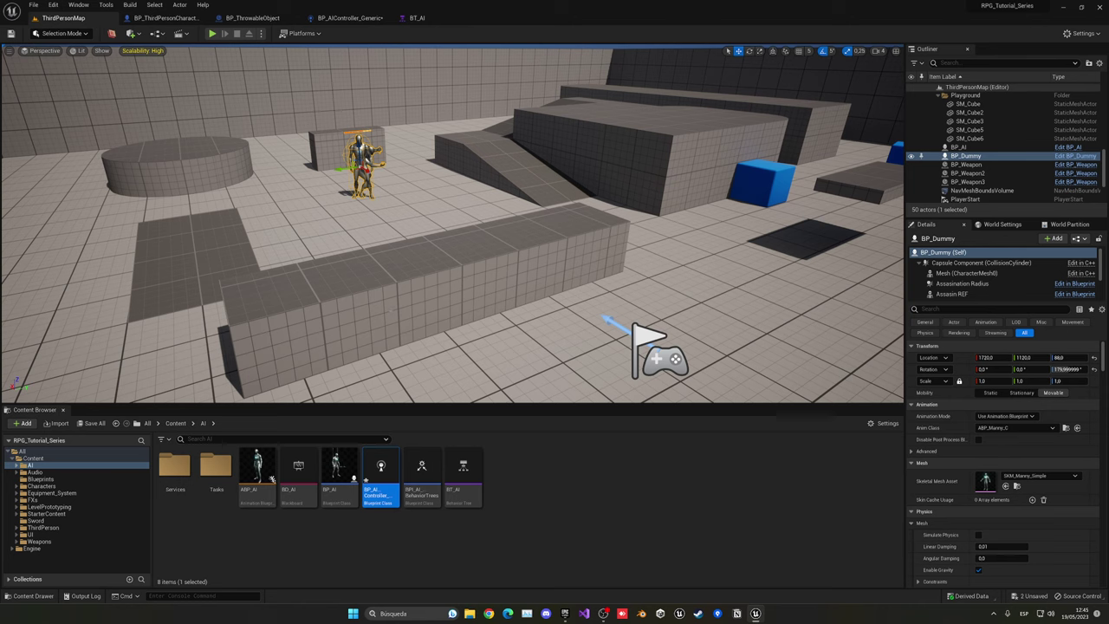
double_click(381, 466)
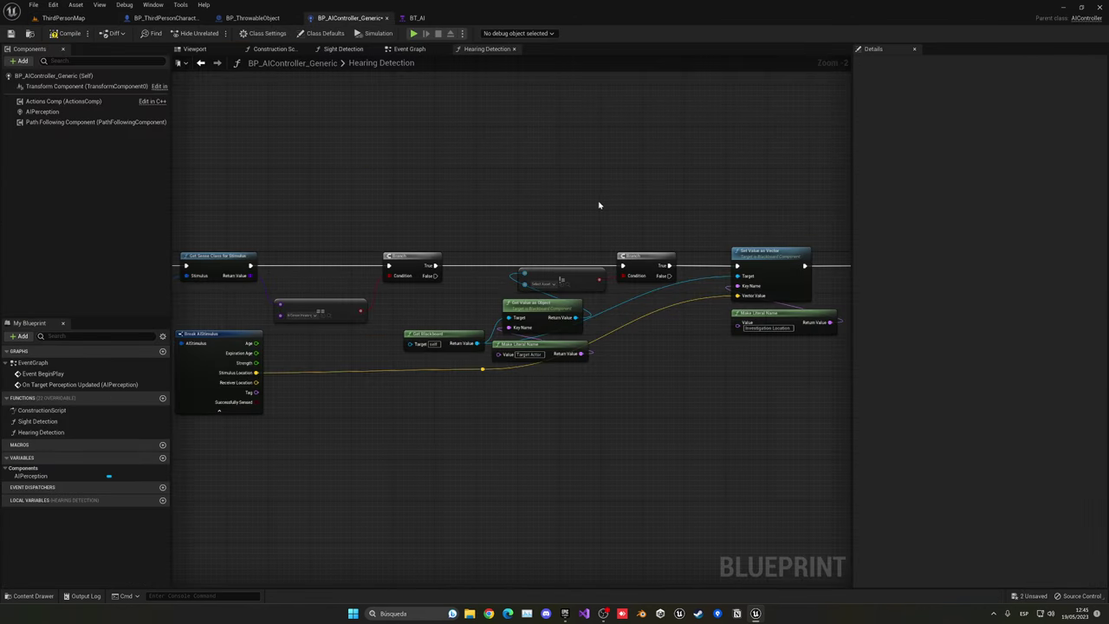
right_click_drag(599, 205, 548, 130)
scroll(563, 140, "down", 2)
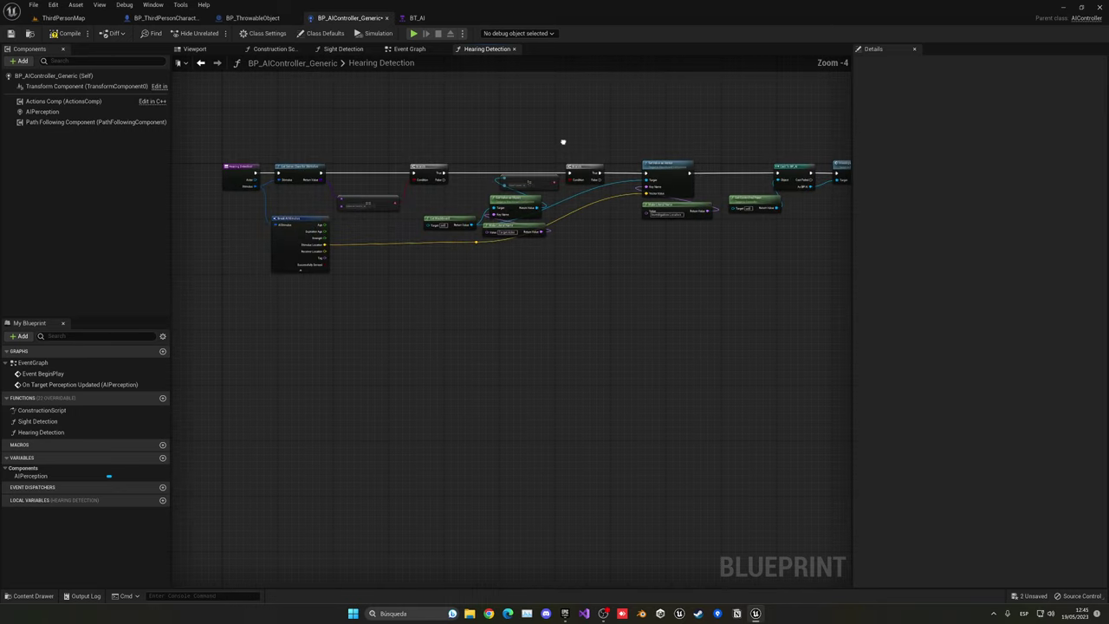
left_click(409, 48)
left_click(487, 49)
scroll(591, 240, "up", 2)
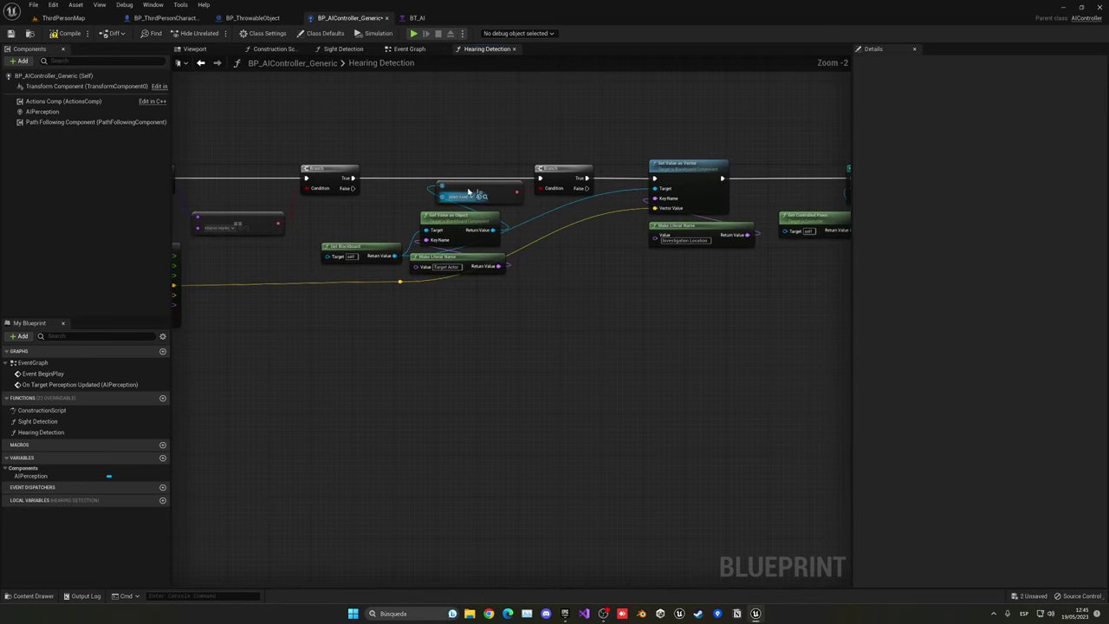
- Move the second Branch and its Target Actor check nodes, including Get Blackboard, below the main execution line in Hearing Detection
left_click_drag(399, 145, 570, 350)
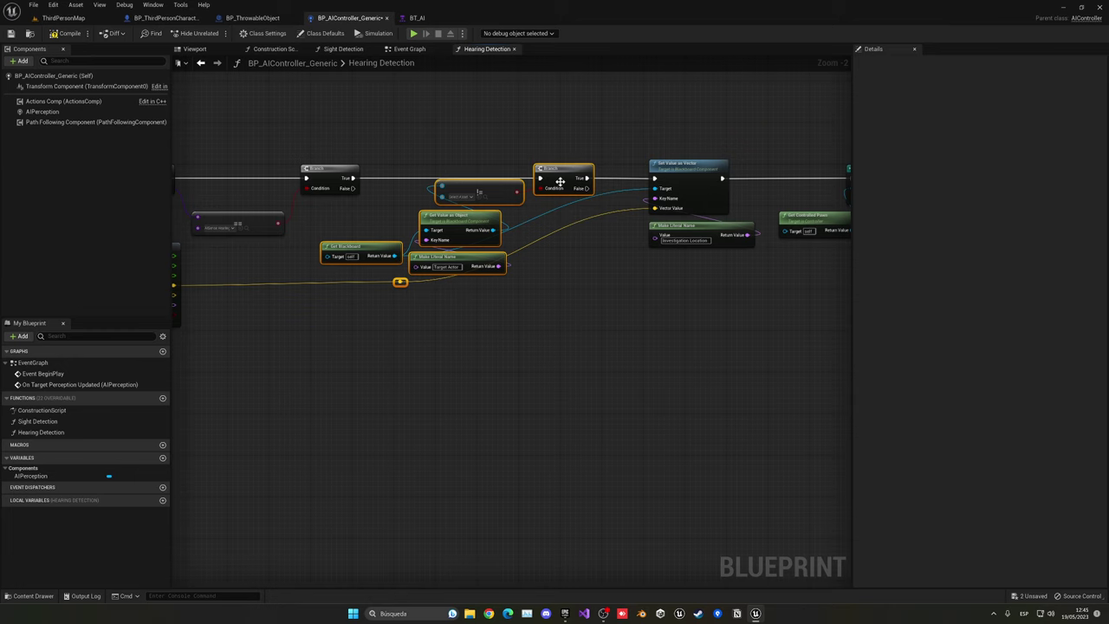
right_click_drag(634, 298, 676, 292)
left_click(565, 304)
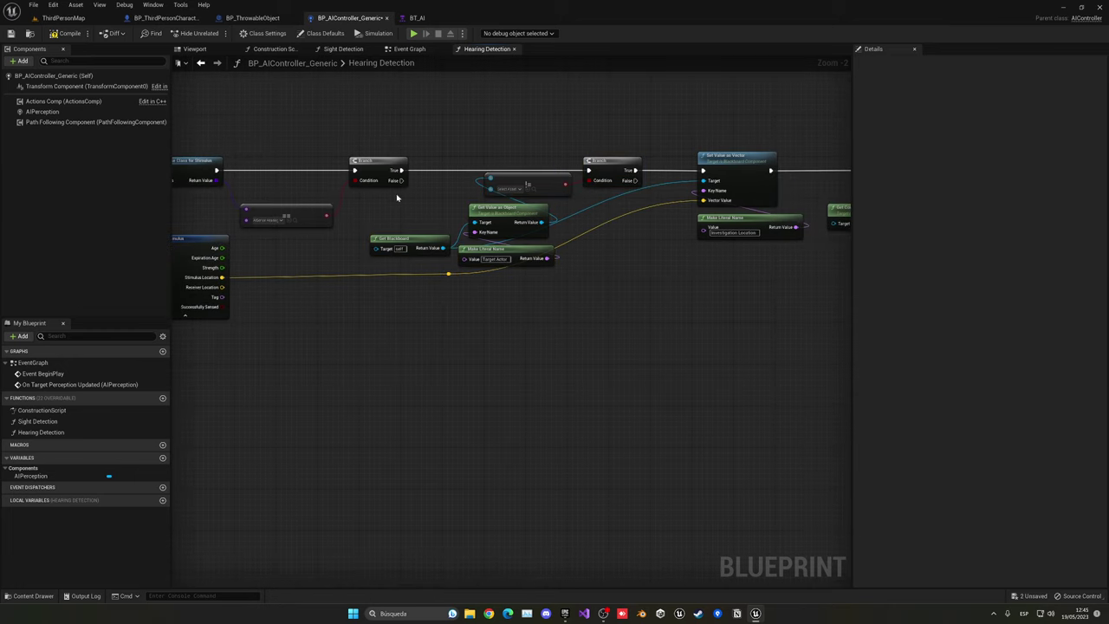
left_click_drag(485, 223, 629, 250)
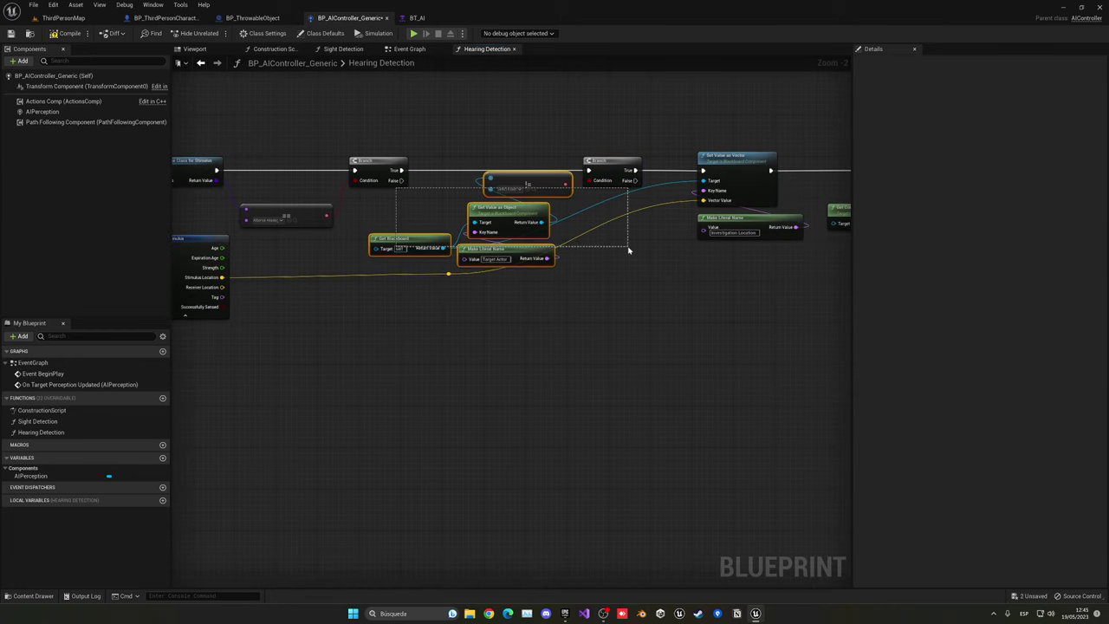
left_click(613, 170, "ctrl")
left_click_drag(617, 171, 607, 290)
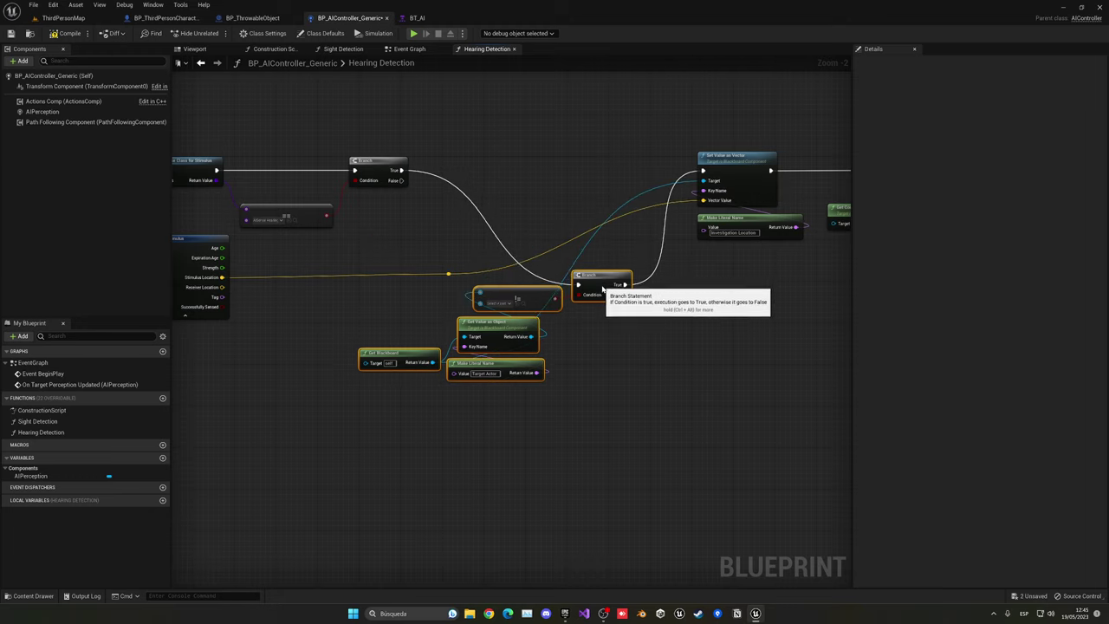
- Connect the first Branch's True output directly to Set Value as Vector, bypassing the Target Actor check
left_click(423, 202)
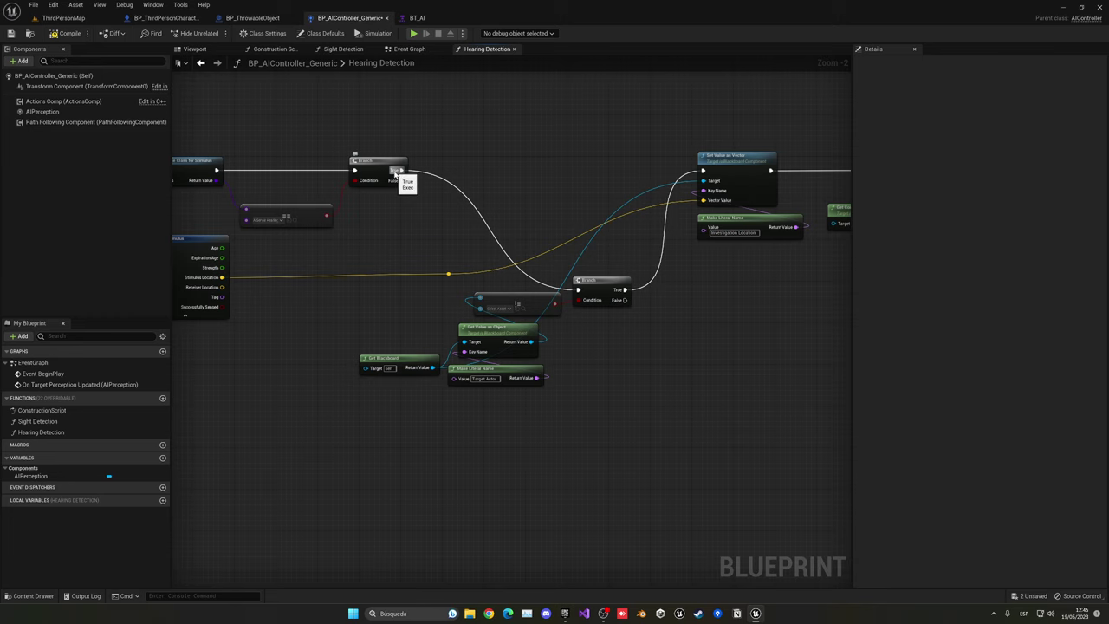
left_click_drag(398, 171, 699, 171)
right_click_drag(591, 233, 532, 235)
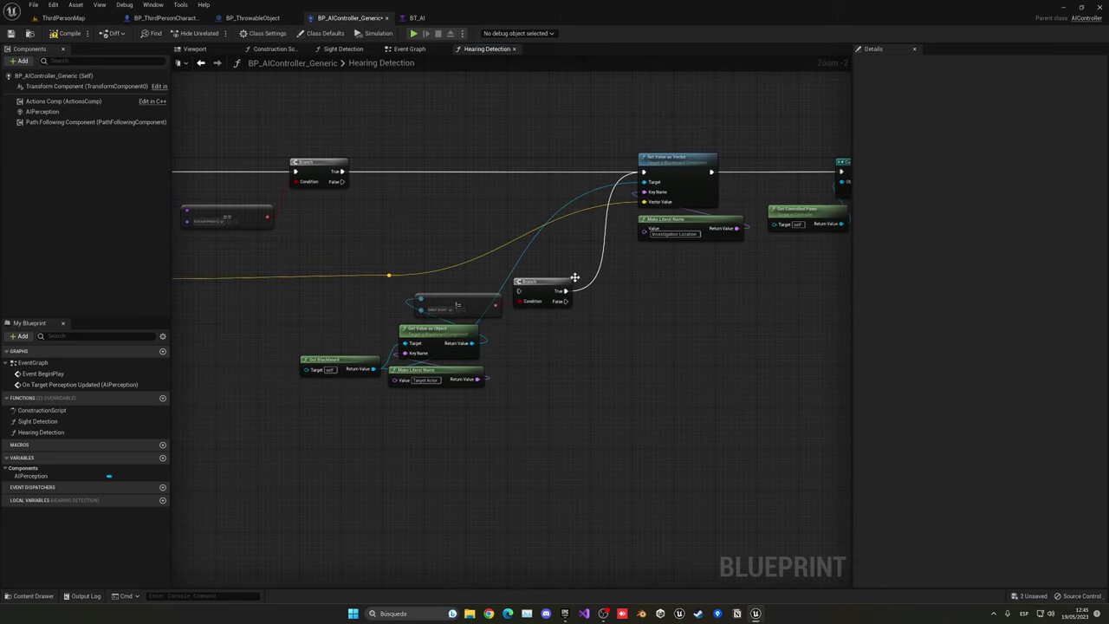
right_click_drag(454, 315, 485, 281)
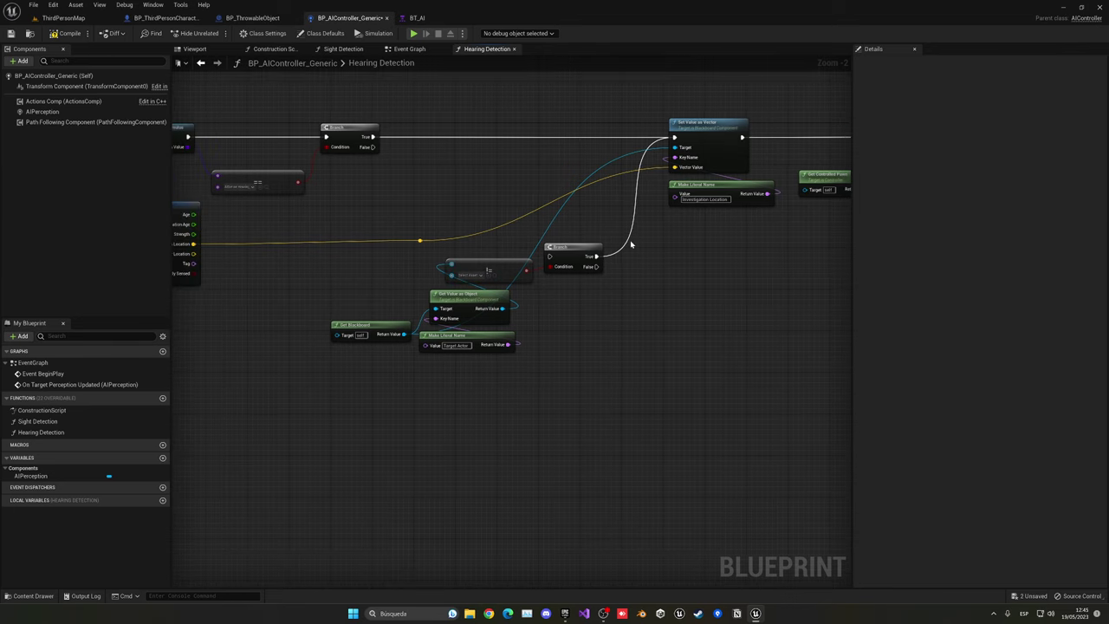
- Play ThirdPersonMap, throw a rock over the low wall, move around it to watch BP_AI's reaction, and end the test
left_click(63, 18)
left_click(212, 33)
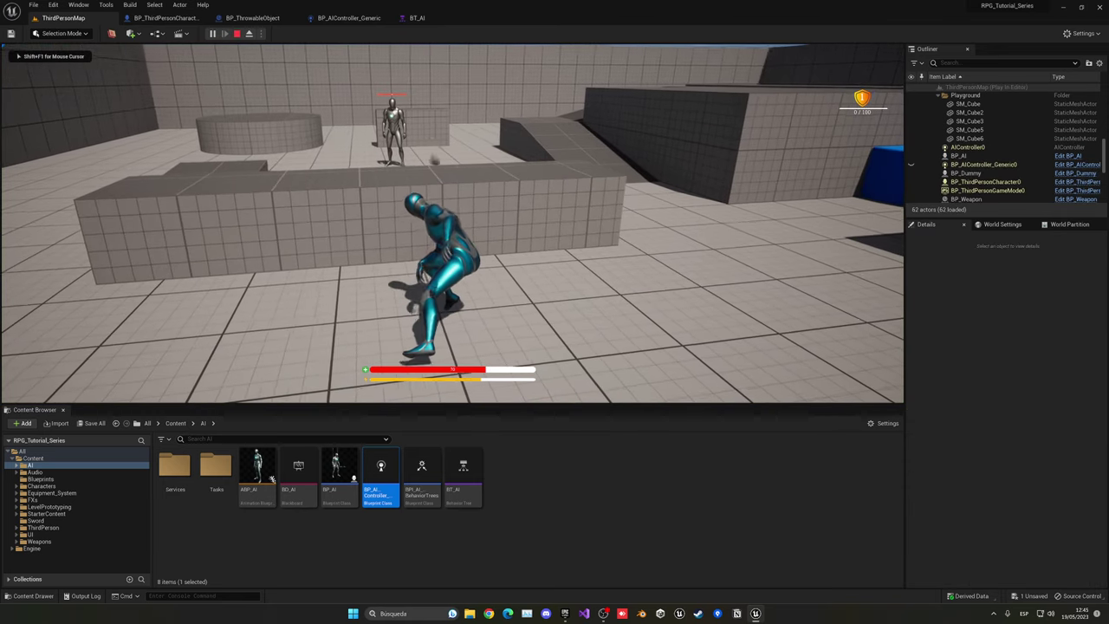
key("a")
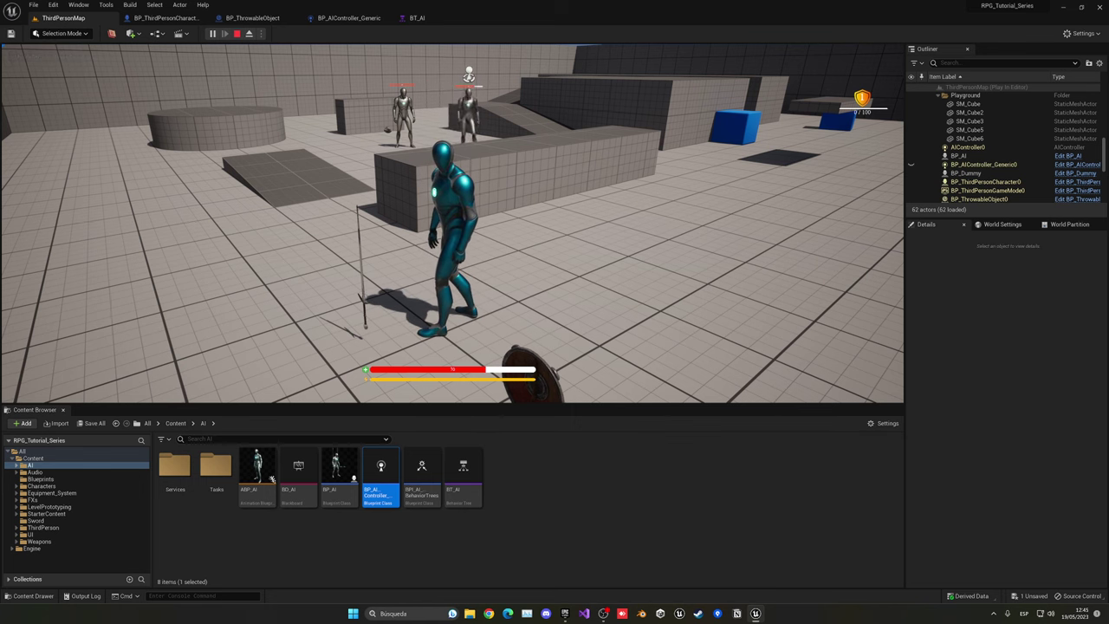
key("a")
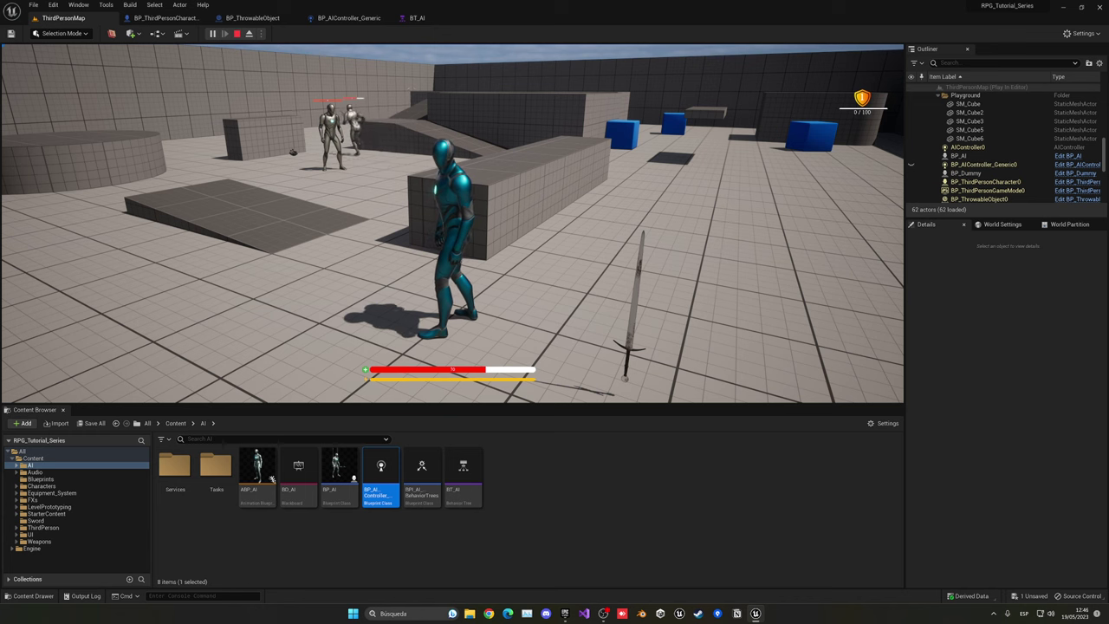
key("a")
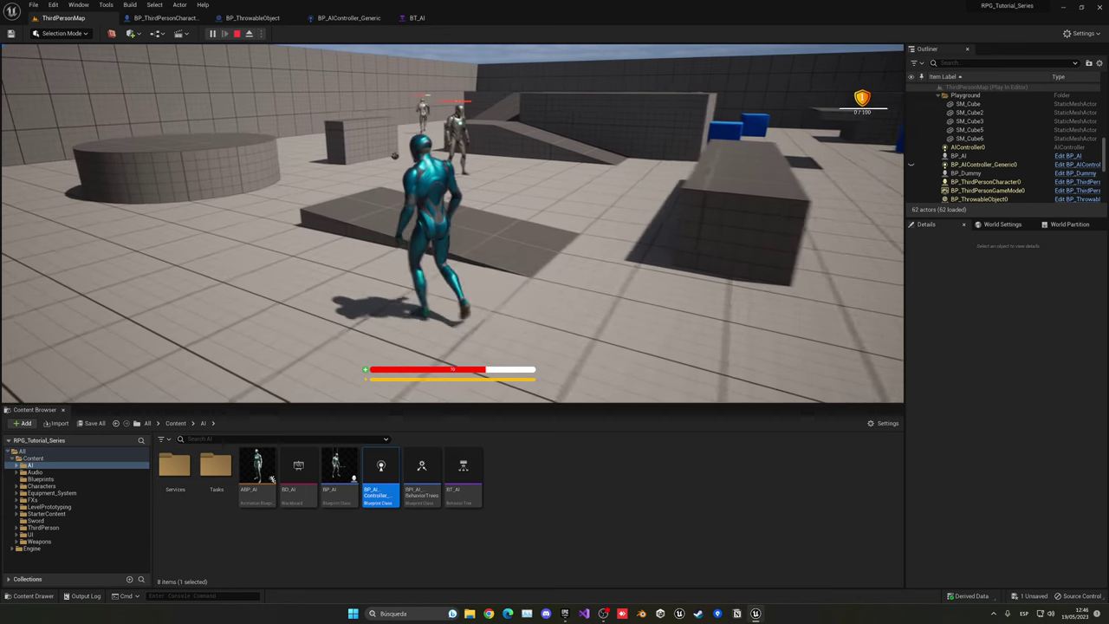
key("Escape")
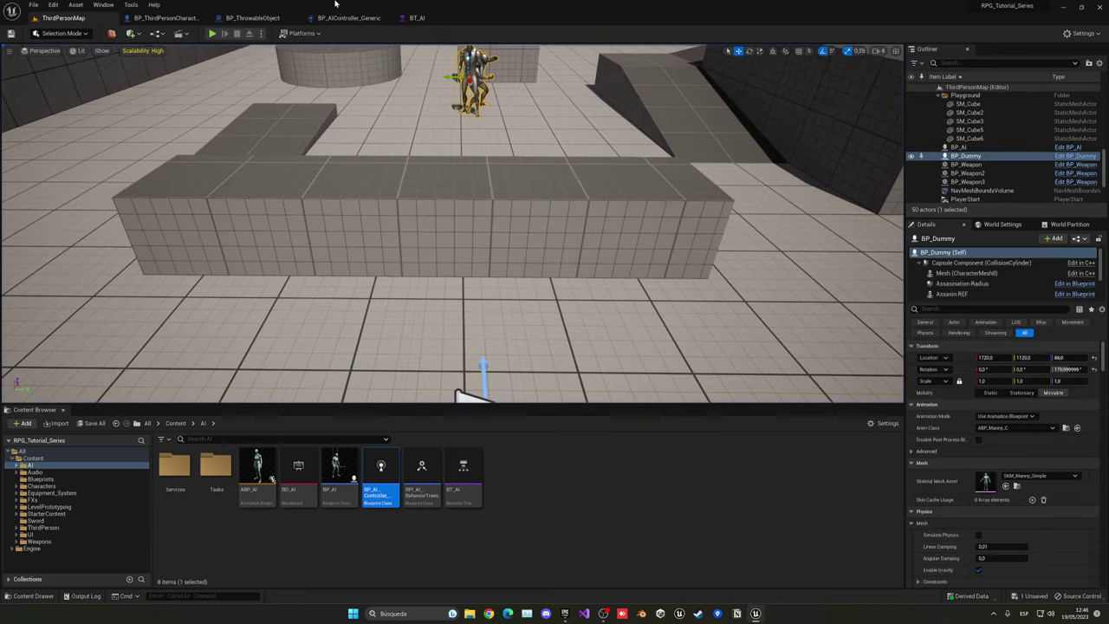
- Add a Play Sound at Location node after Report Noise Event in BP_ThrowableObject's Event Graph
left_click(357, 18)
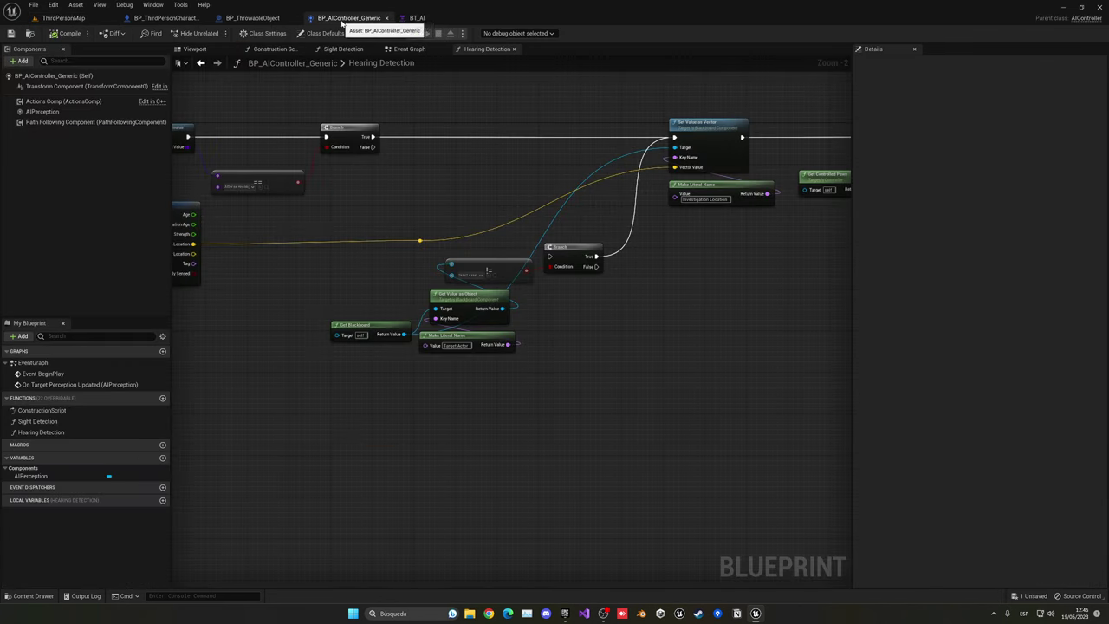
left_click(260, 19)
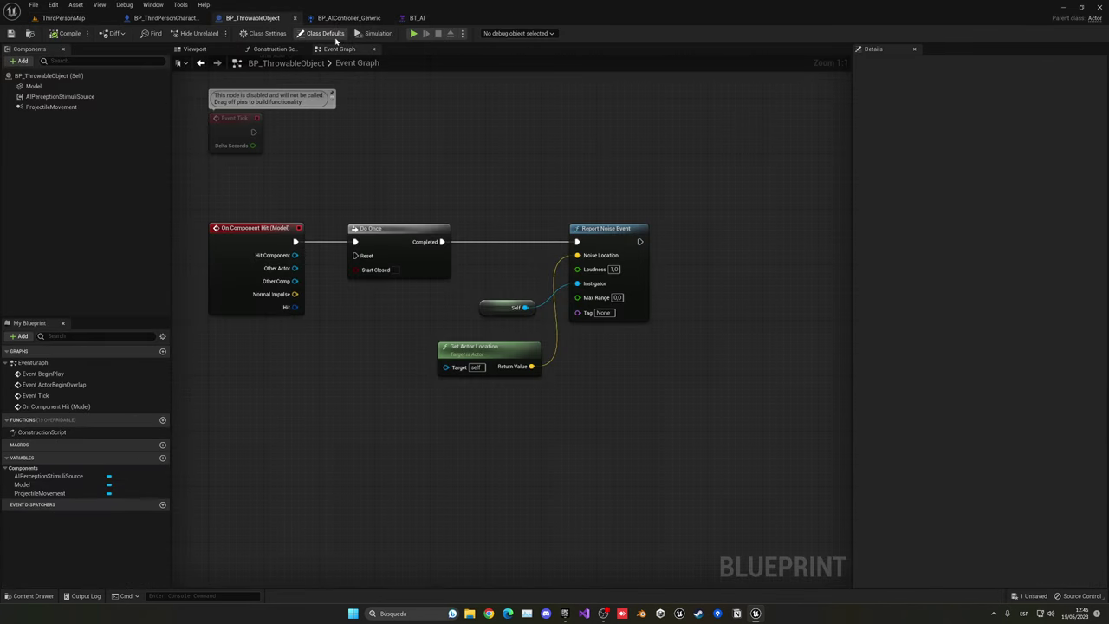
right_click_drag(601, 152, 555, 130)
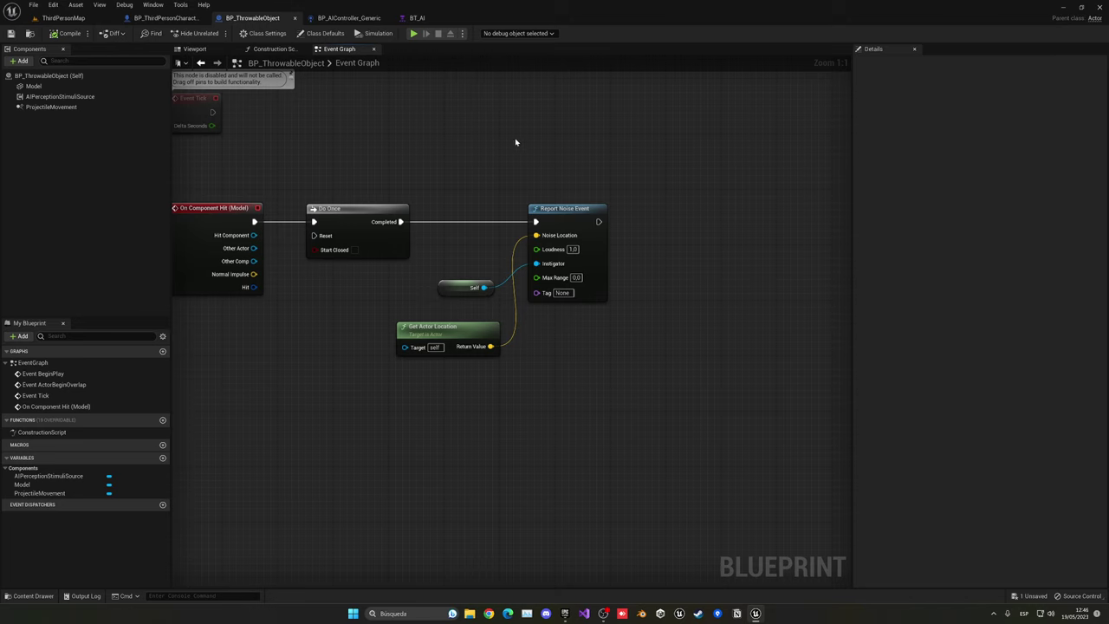
right_click_drag(581, 170, 440, 137)
left_click_drag(457, 188, 508, 192)
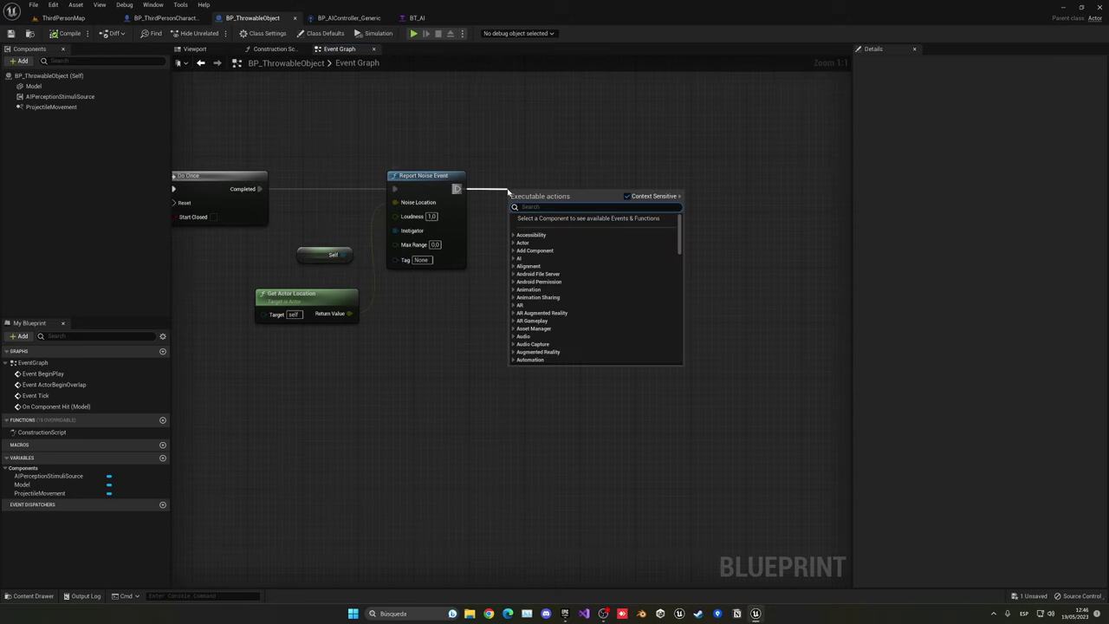
type("play sound")
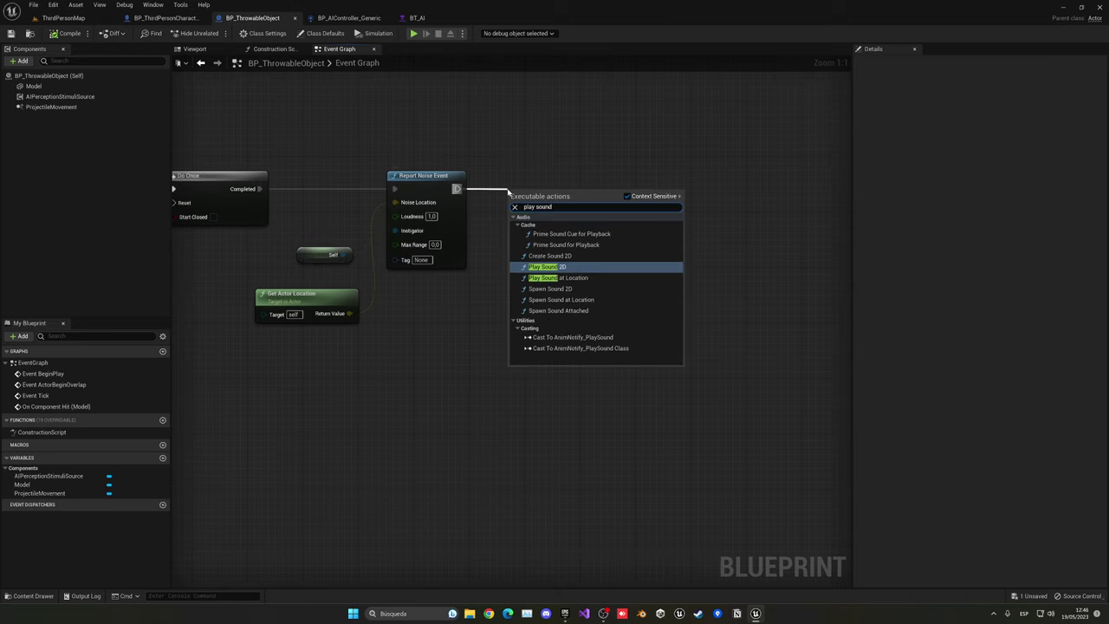
left_click(558, 277)
- Set the Play Sound at Location node's Sound to the Drop_Item_From_ContentBrowser sound wave
left_click(559, 209)
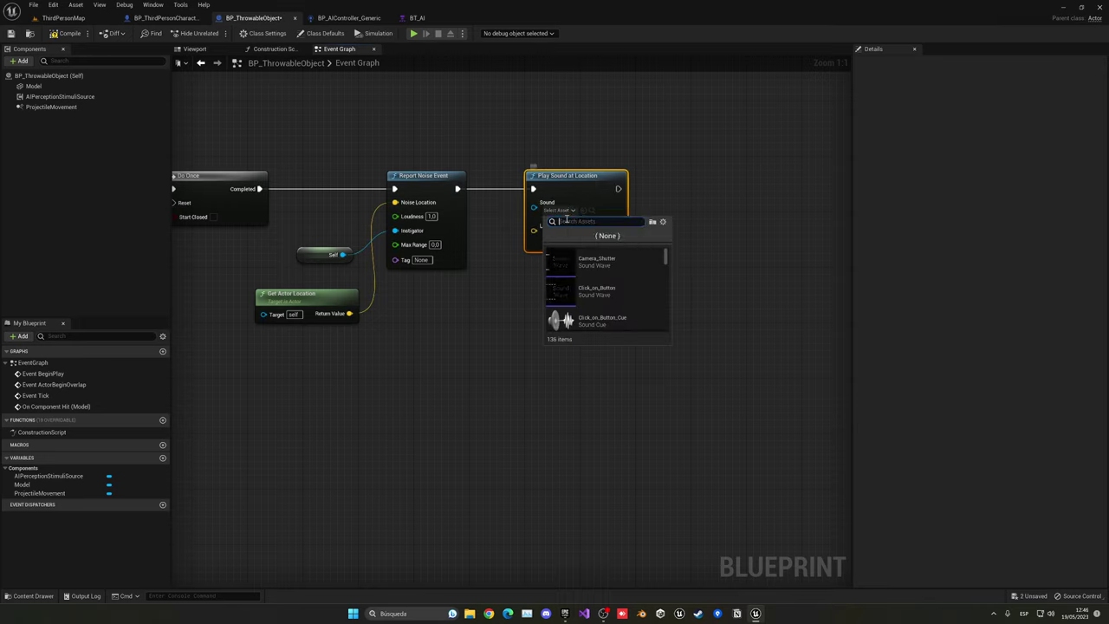
scroll(593, 295, "down", 2)
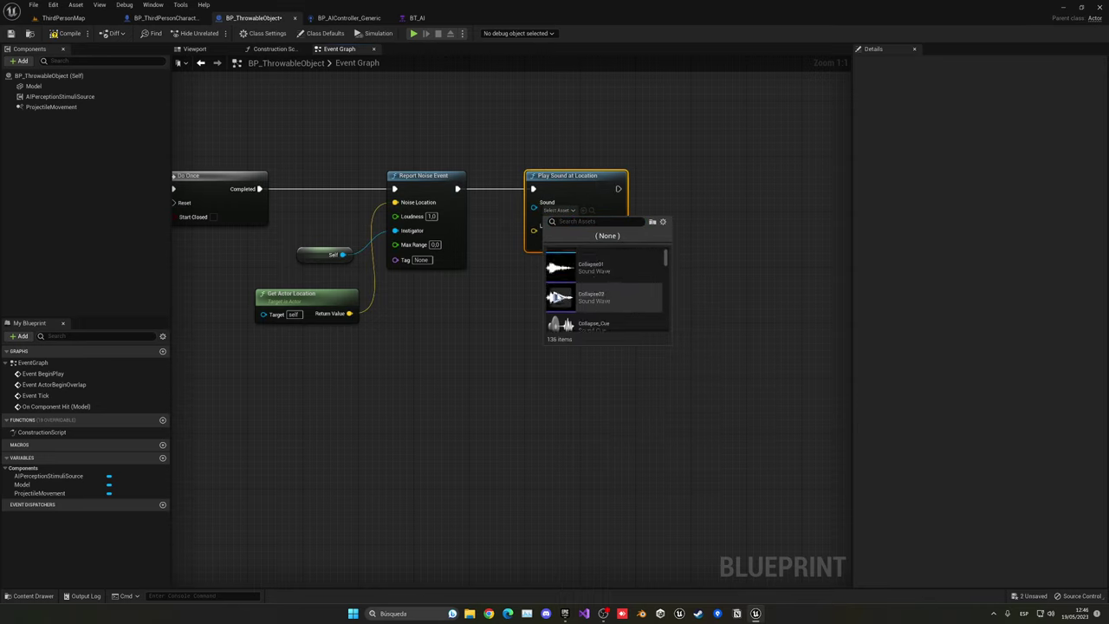
scroll(559, 297, "down", 2)
scroll(608, 301, "down", 5)
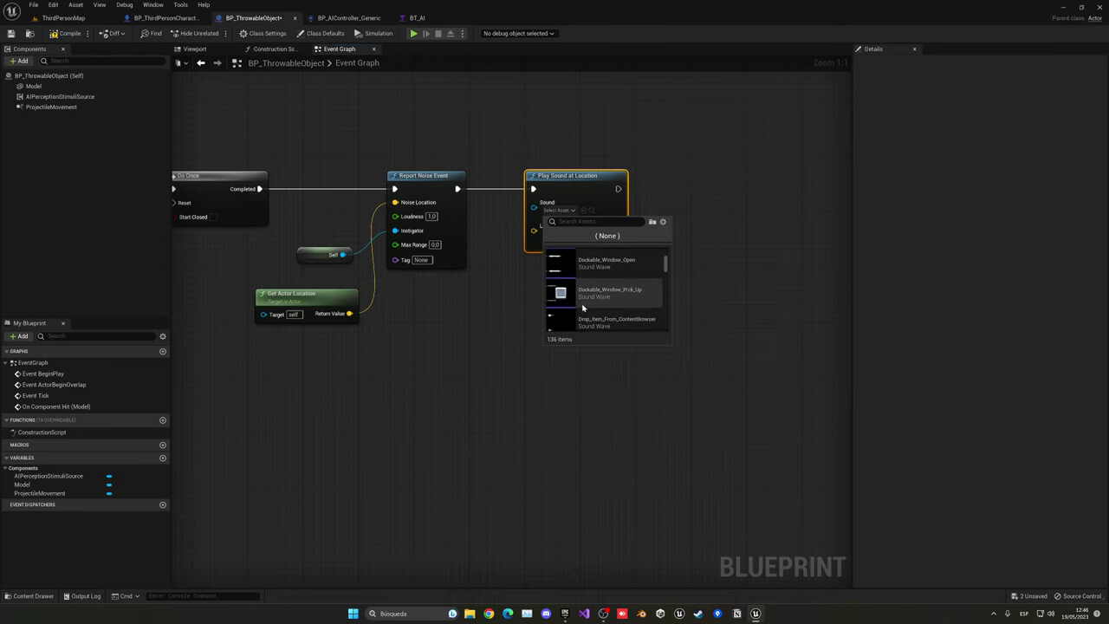
scroll(572, 305, "down", 1)
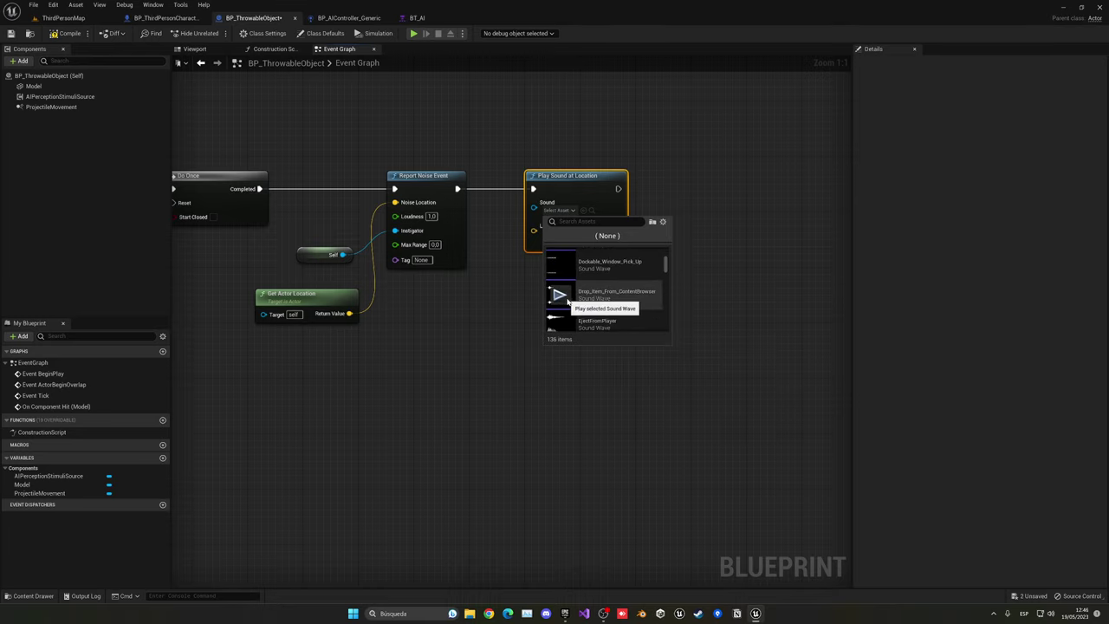
left_click(611, 294)
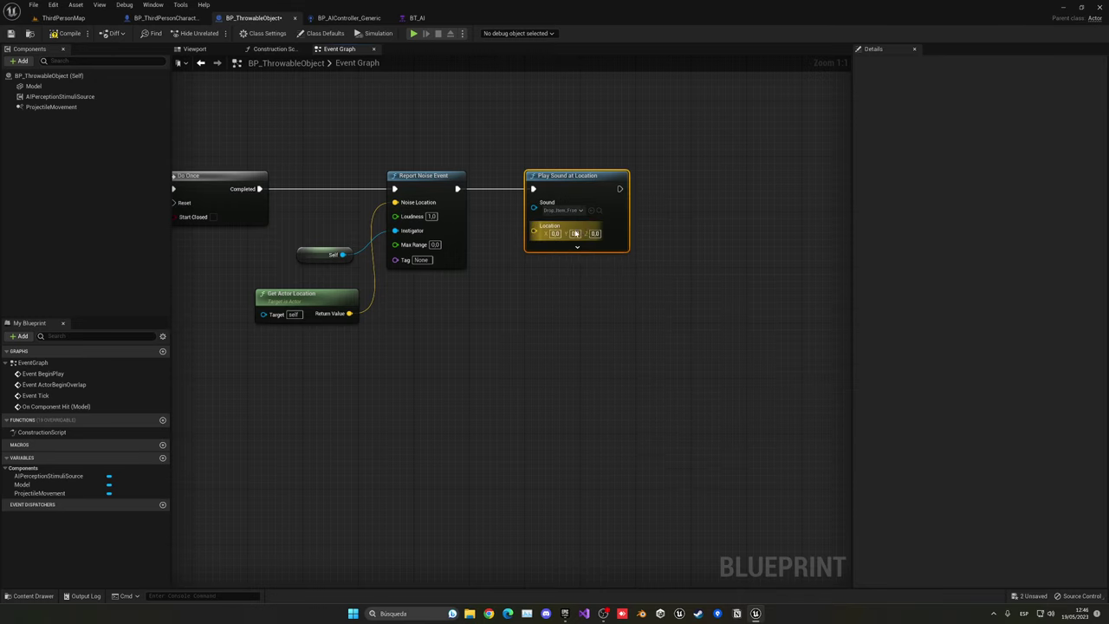
- Connect Get Actor Location's Return Value to the Play Sound at Location node's Location input, and compile and save BP_ThrowableObject
left_click_drag(534, 230, 342, 318)
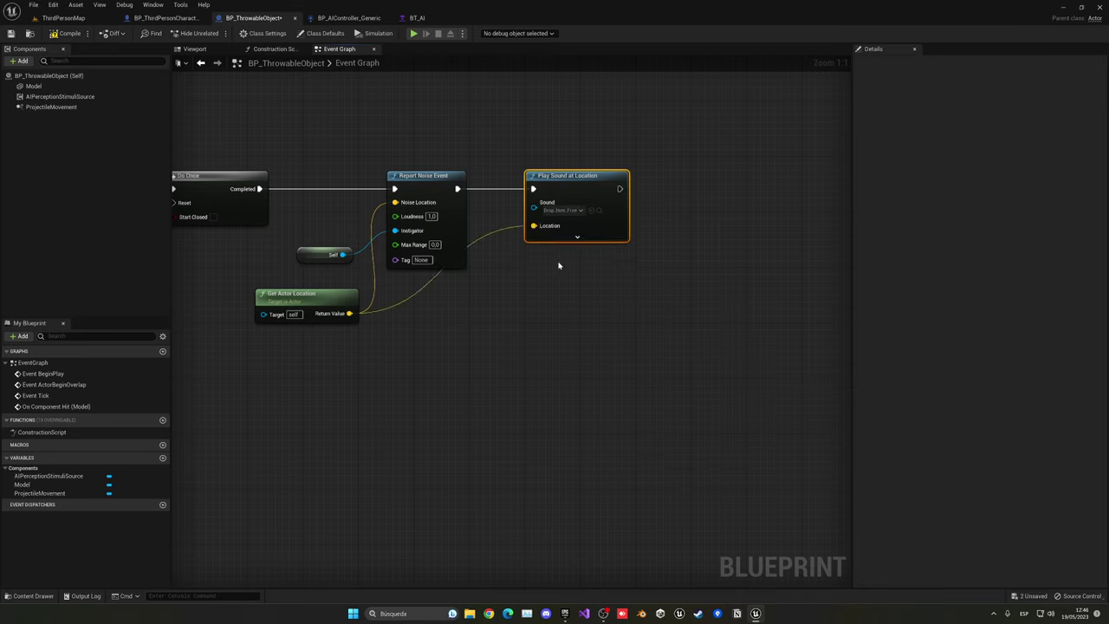
left_click(577, 237)
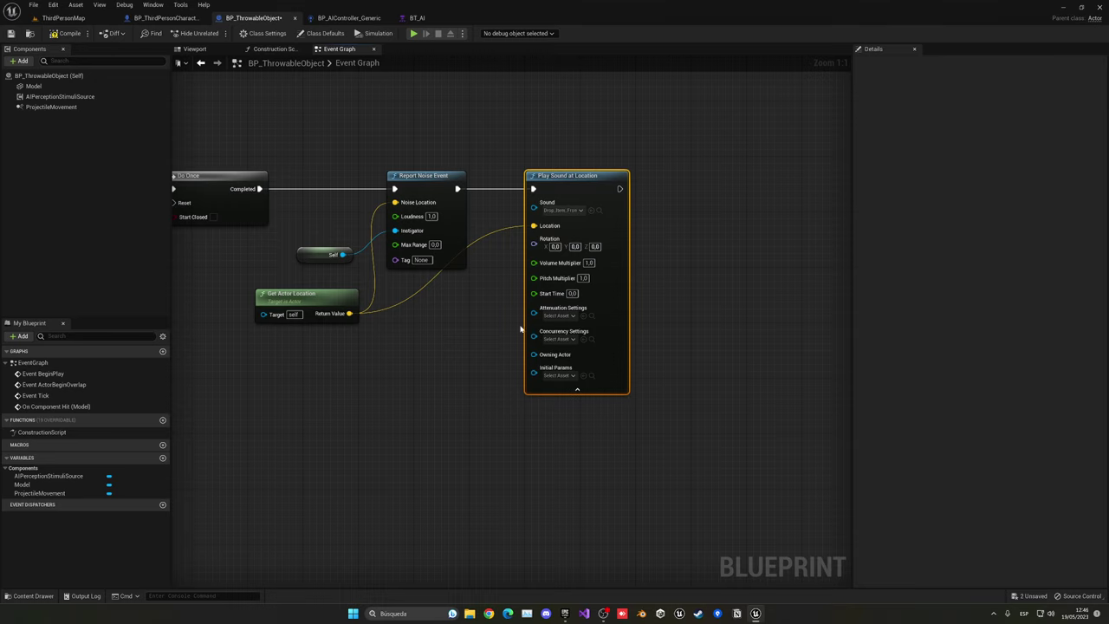
left_click(555, 317)
left_click(581, 362)
left_click(577, 389)
right_click_drag(496, 378, 570, 381)
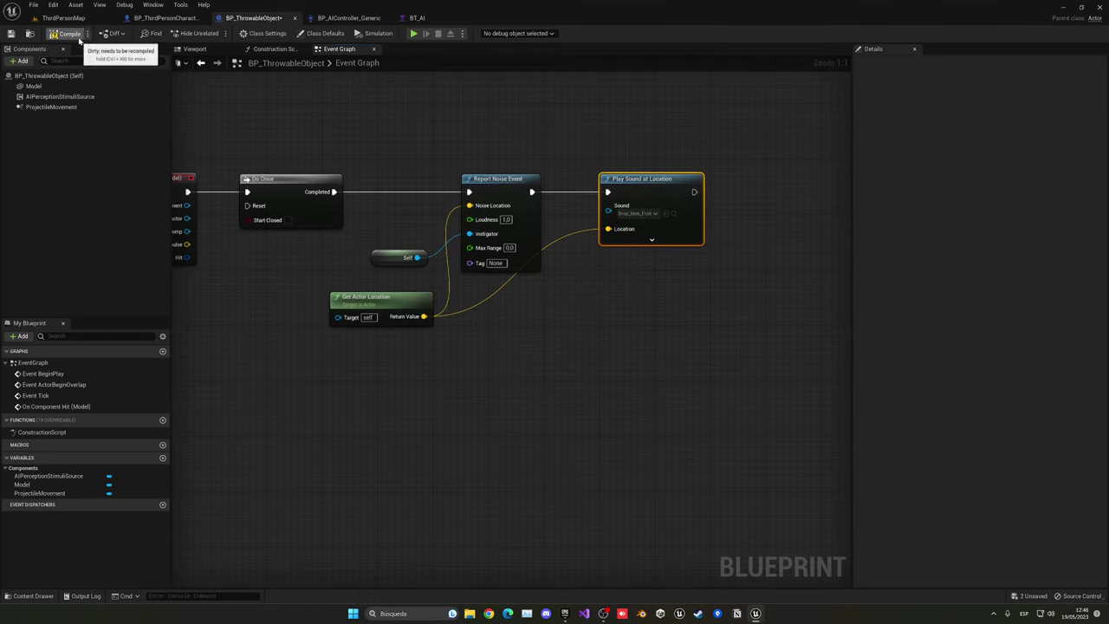
left_click(10, 33)
- Playtest ThirdPersonMap by throwing a rock over the wall to check the impact sound and BP_AI's response, and stop the session
left_click(59, 17)
left_click(212, 33)
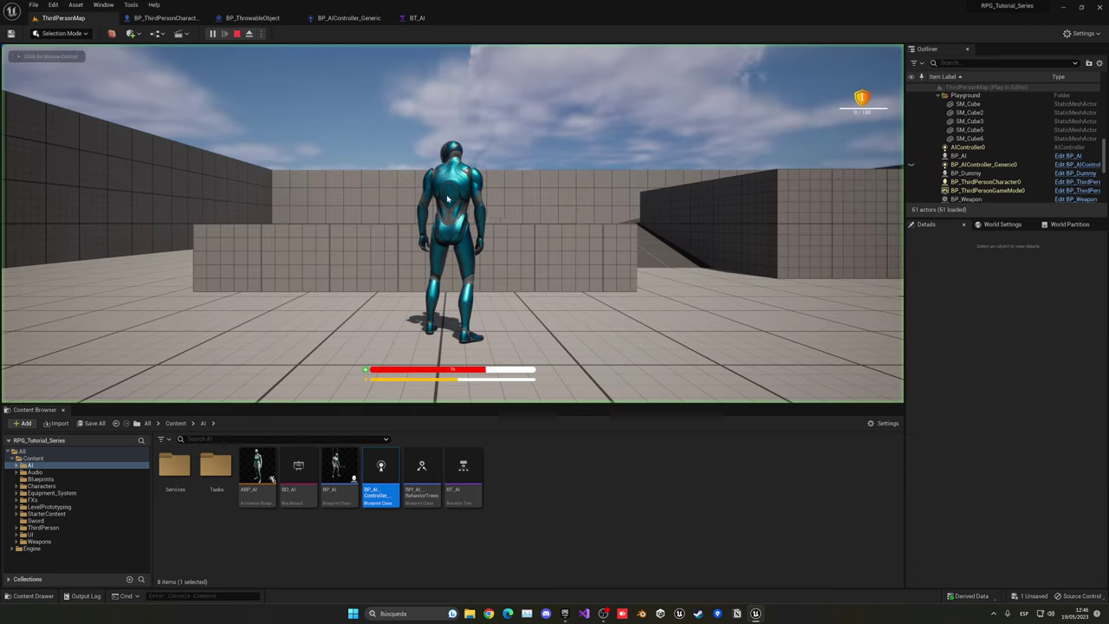
left_click(448, 199)
key("w")
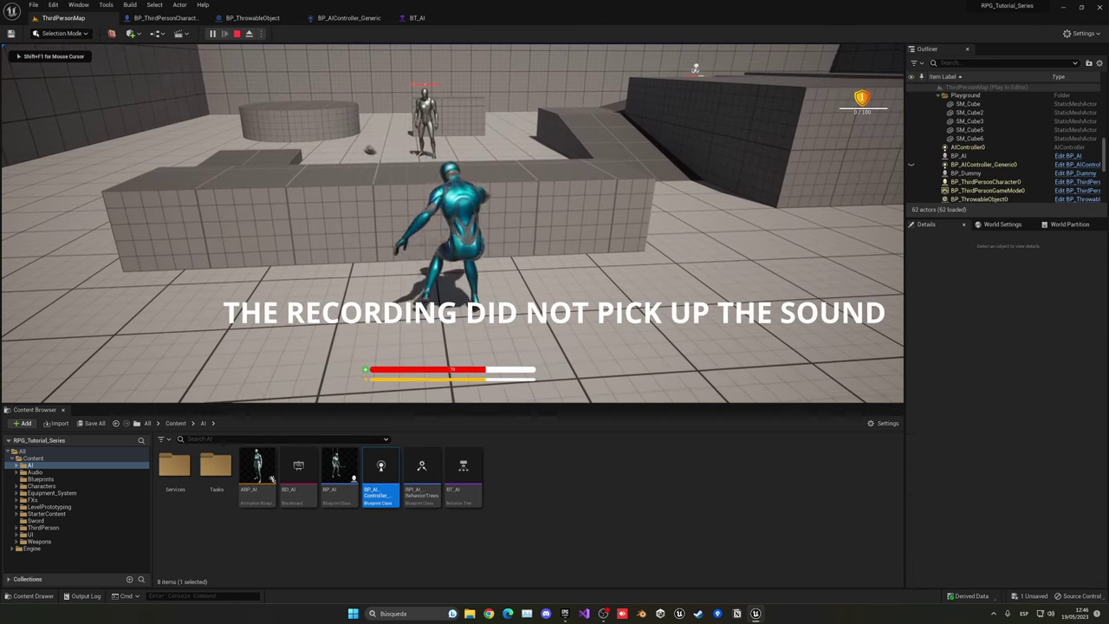
key("a")
key("s")
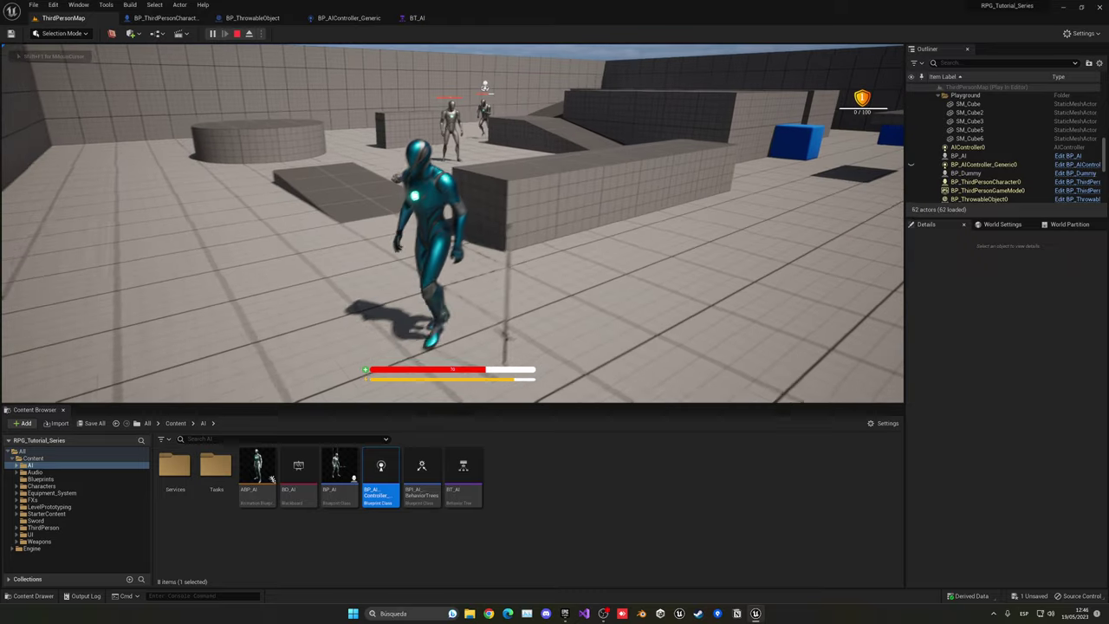
key("a")
key("s")
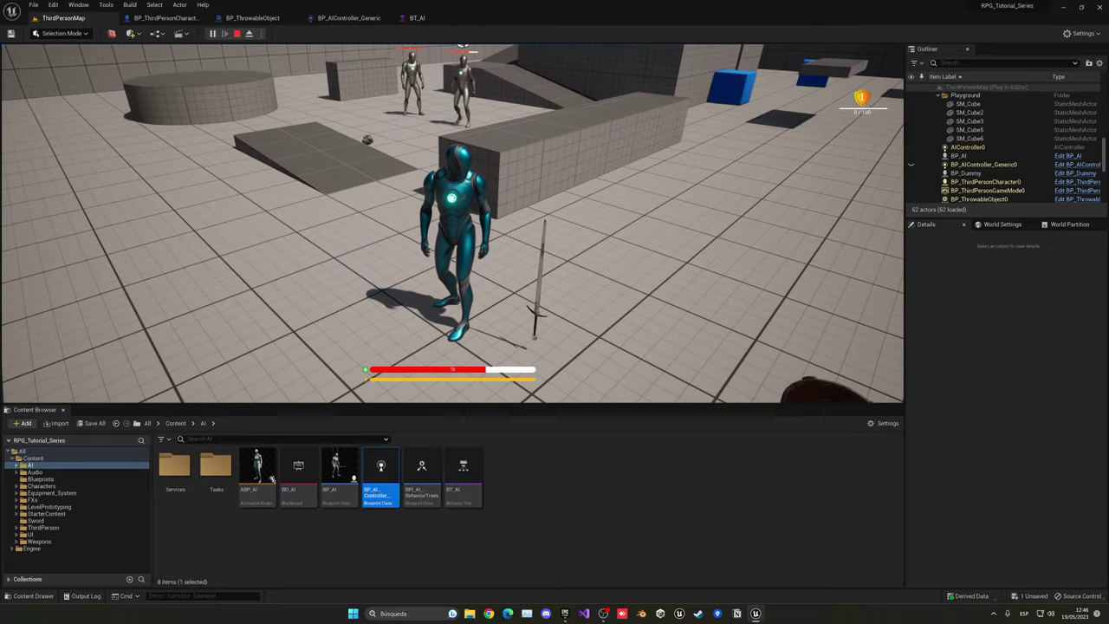
key("a")
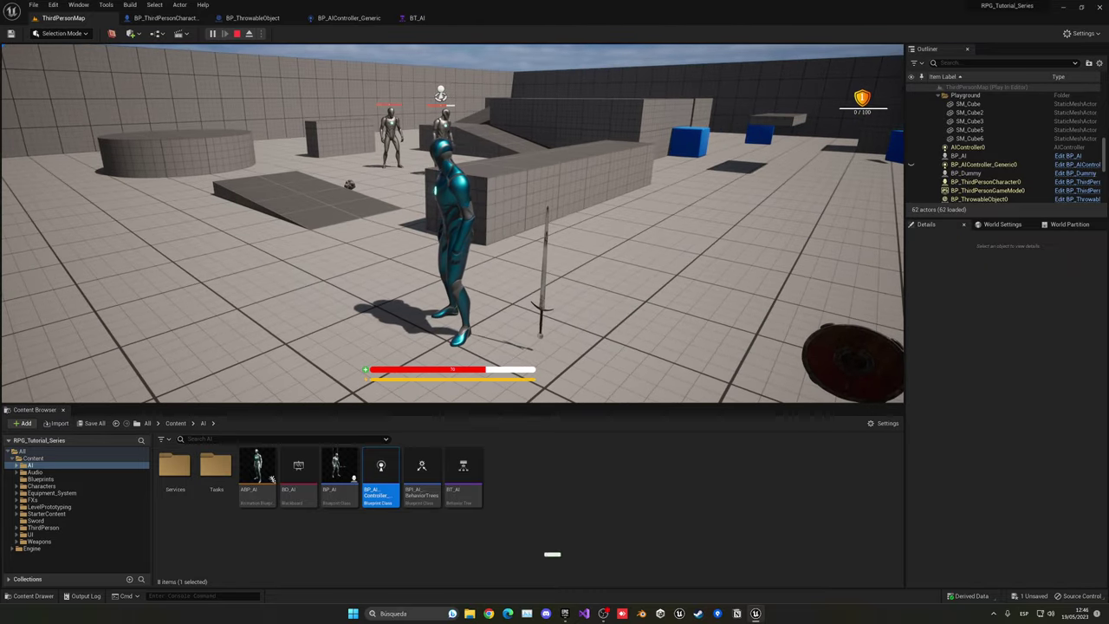
key("a")
key("w")
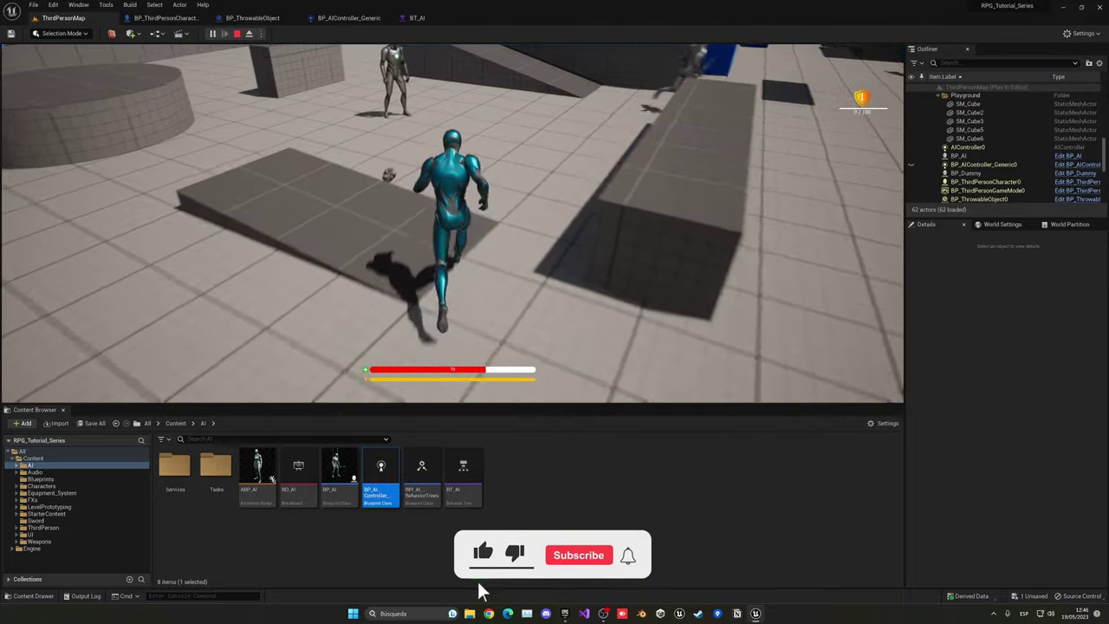
key("w")
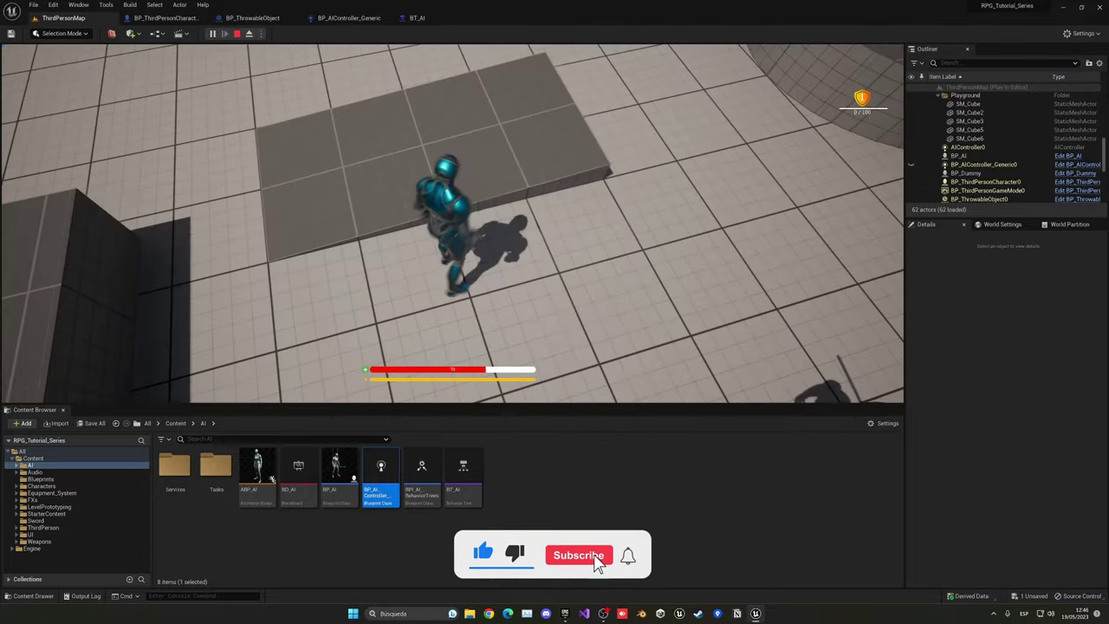
key("w")
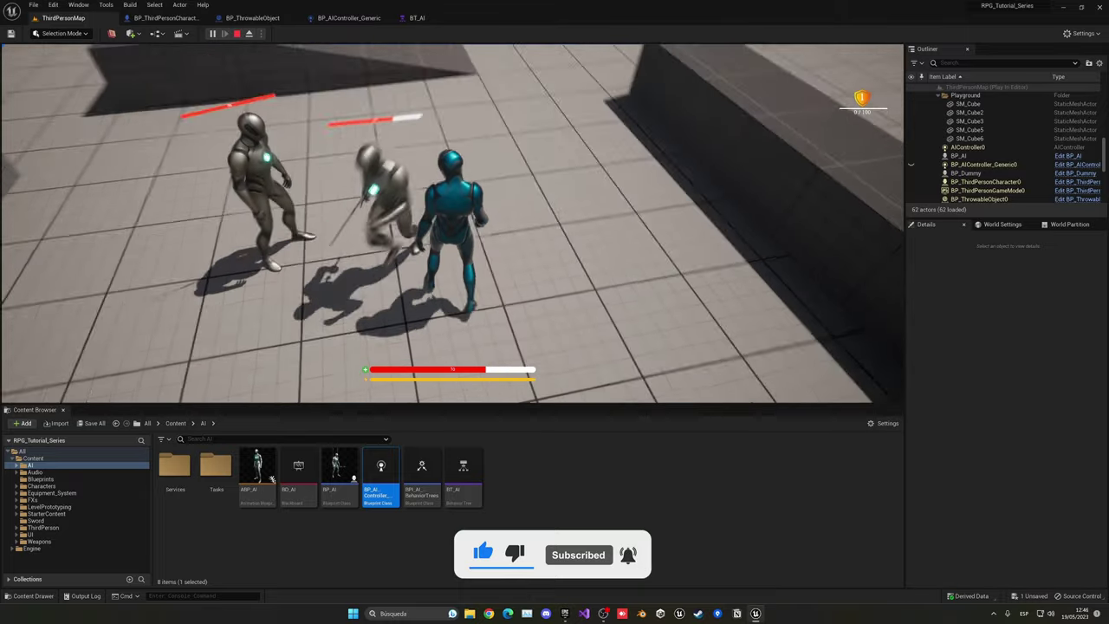
key("Escape")
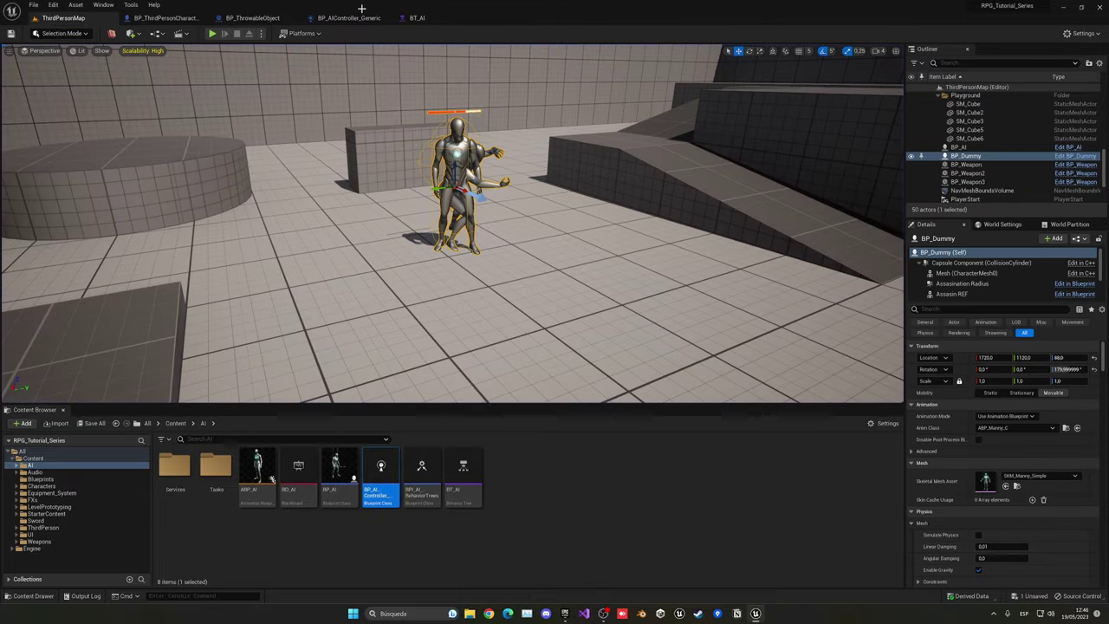
- In BP_AIController_Generic's Event Graph, put Sight Detection back in the execution line between On Target Perception Updated and Hearing Detection
left_click(257, 18)
left_click(347, 18)
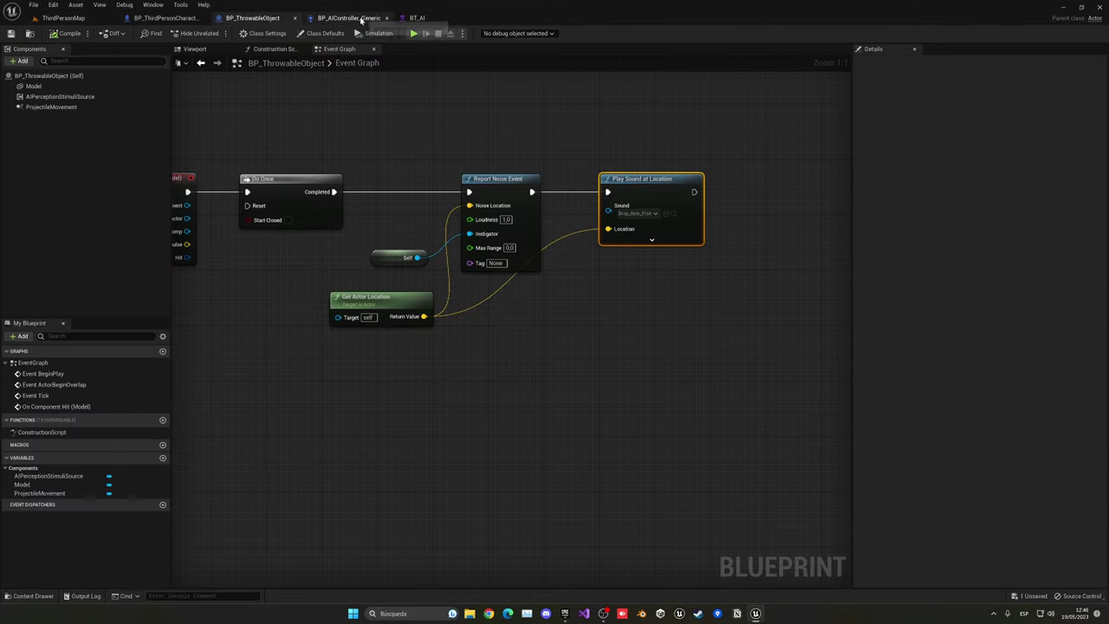
left_click(404, 50)
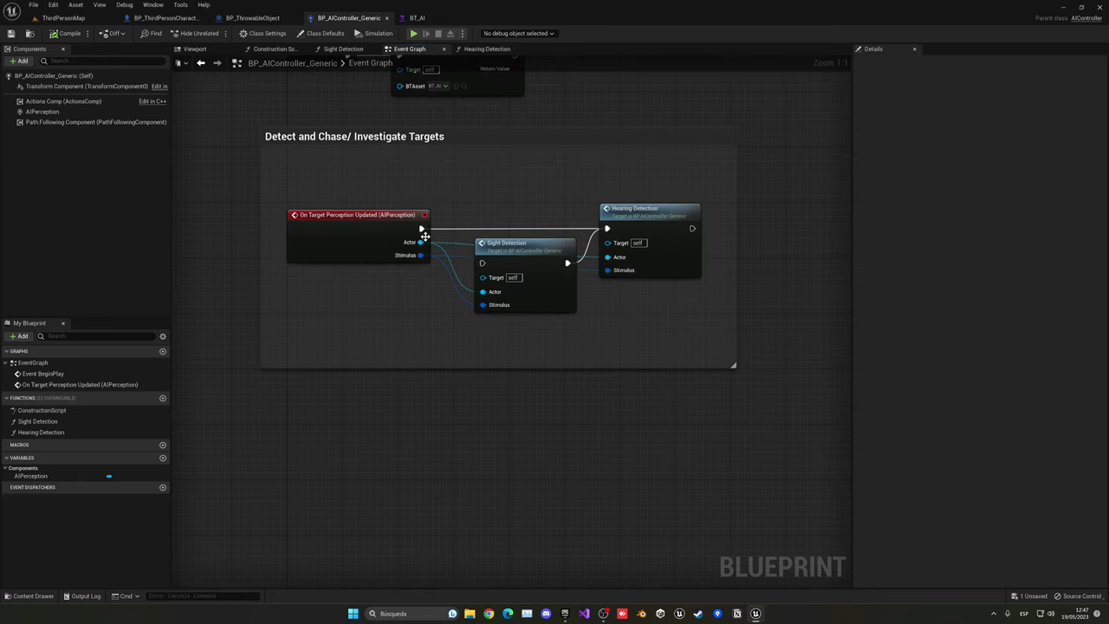
left_click_drag(470, 257, 516, 227)
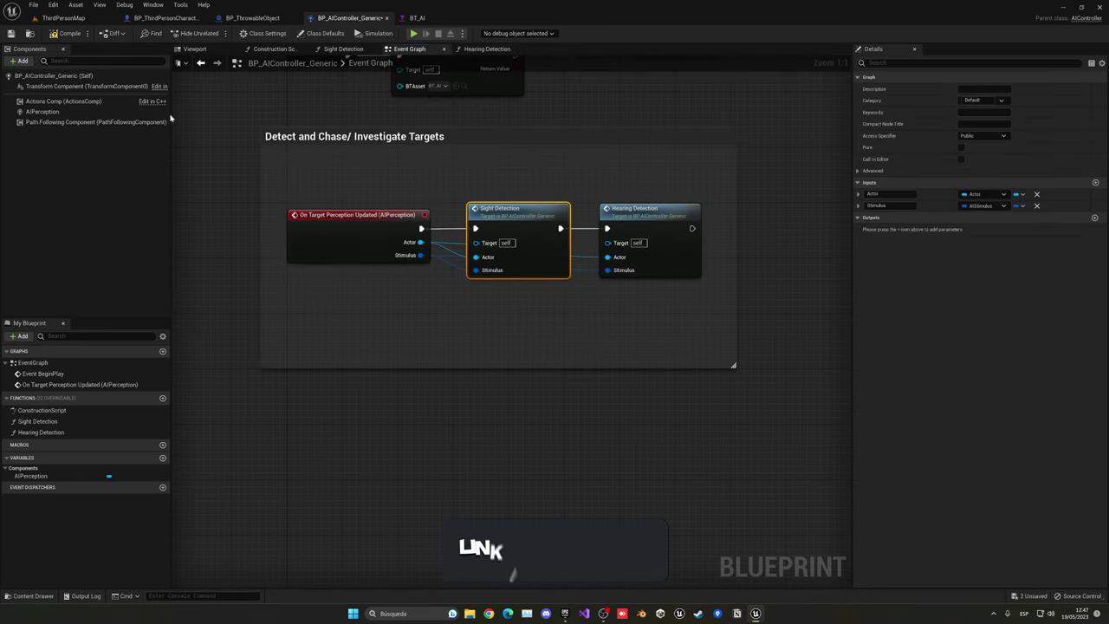
- Return to ThirdPersonMap, view the playground area, and show the root Content folder in the Content Browser
left_click(63, 18)
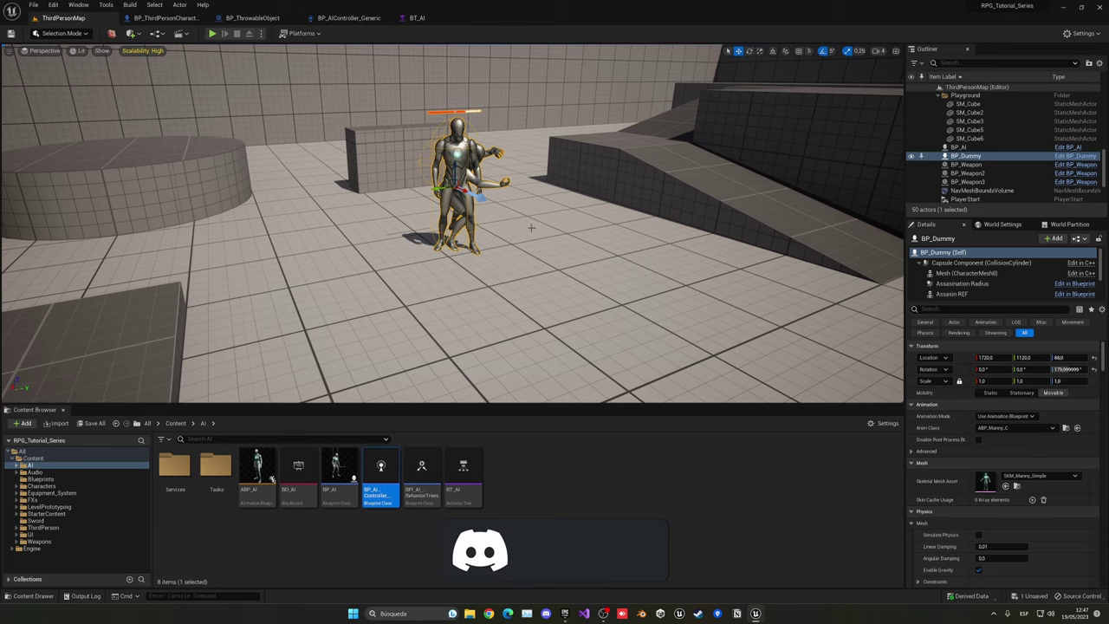
mouse_move(416, 260)
right_mouse_down()
mouse_move(451, 257)
mouse_move(403, 277)
mouse_move(437, 282)
mouse_move(416, 259)
right_mouse_up()
left_click(176, 424)
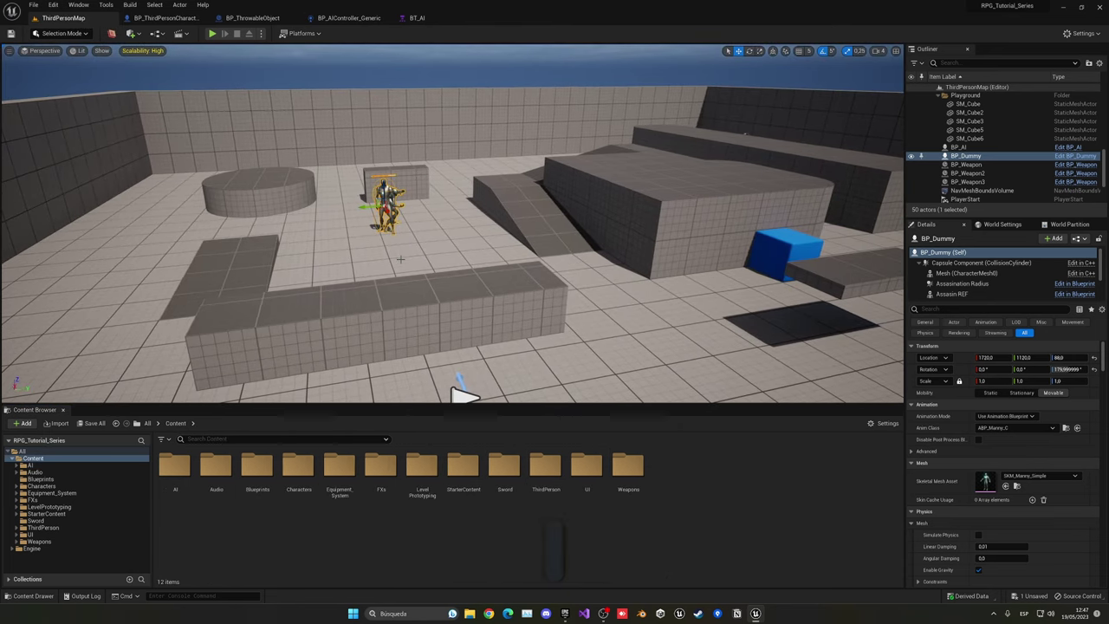